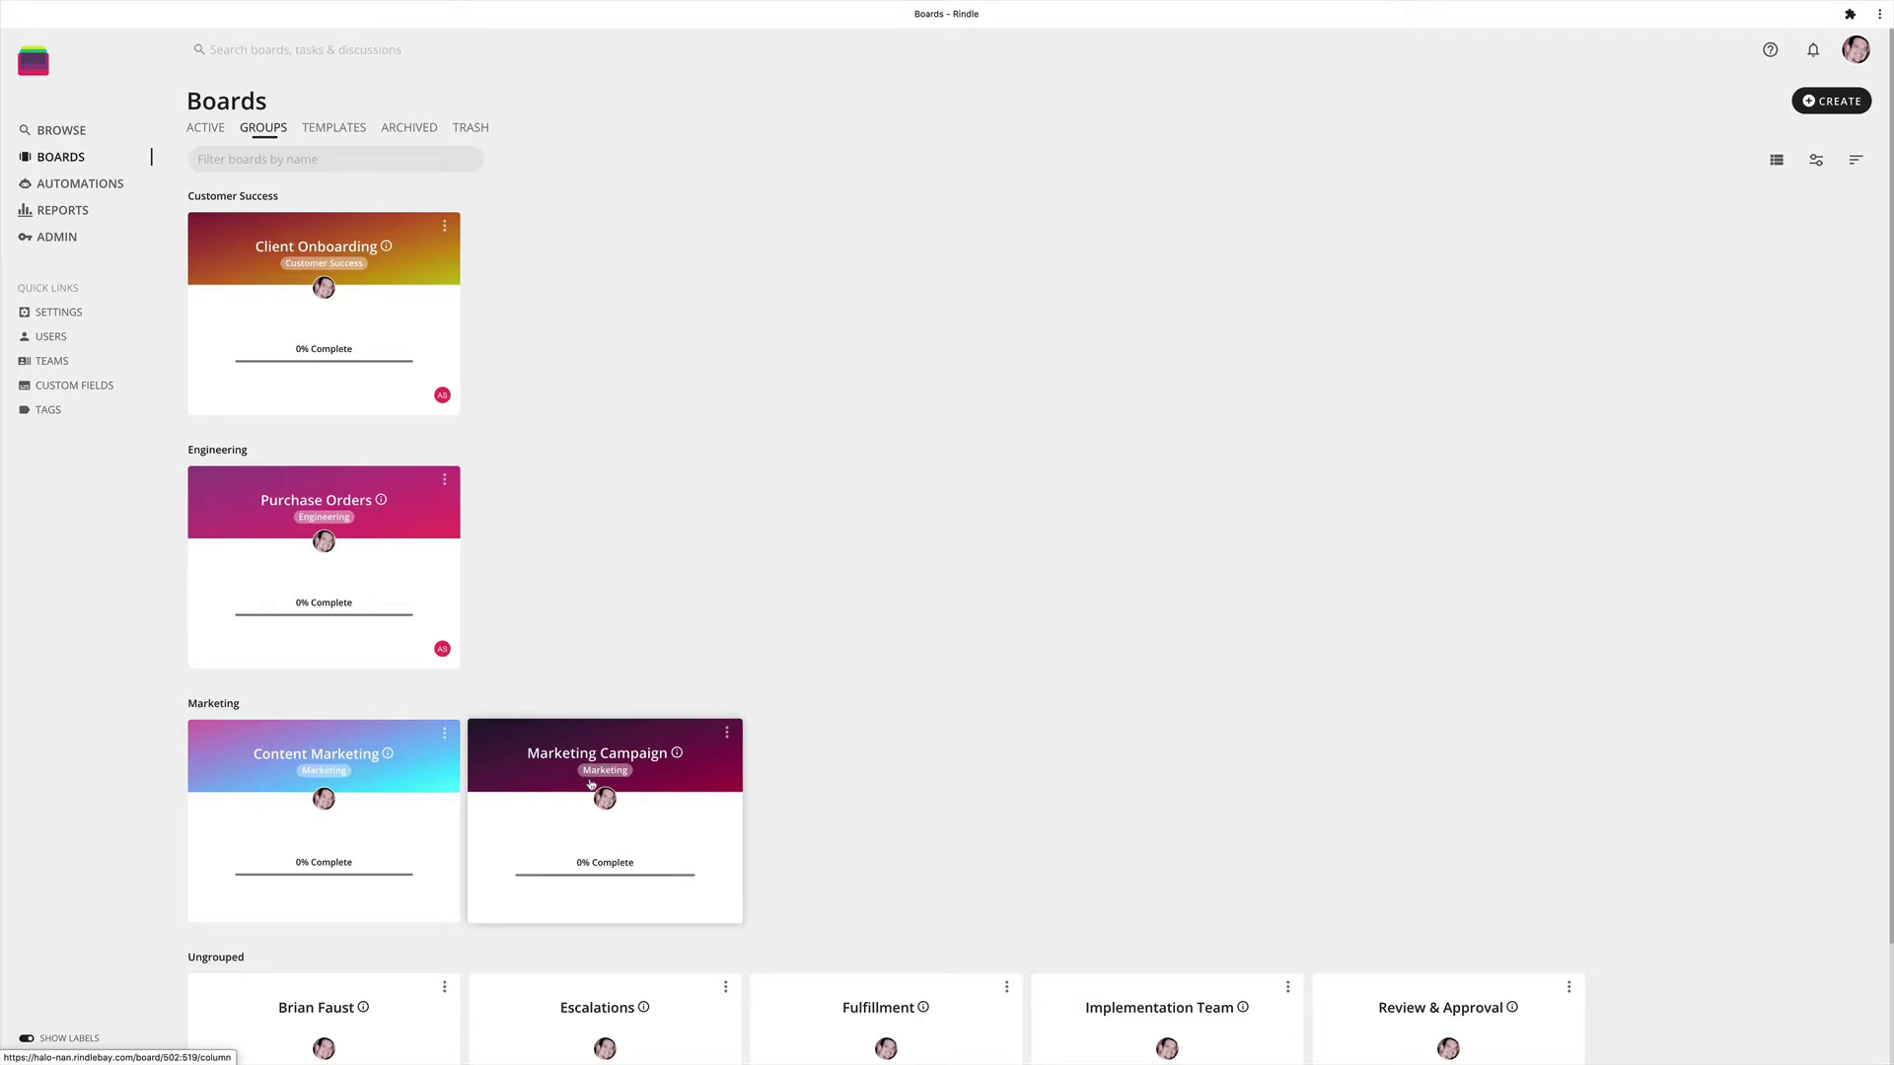
# - Filter the automation rules by the Marketing group and open the "Review - Add tag, send notification" rule
pyautogui.click(81, 185)
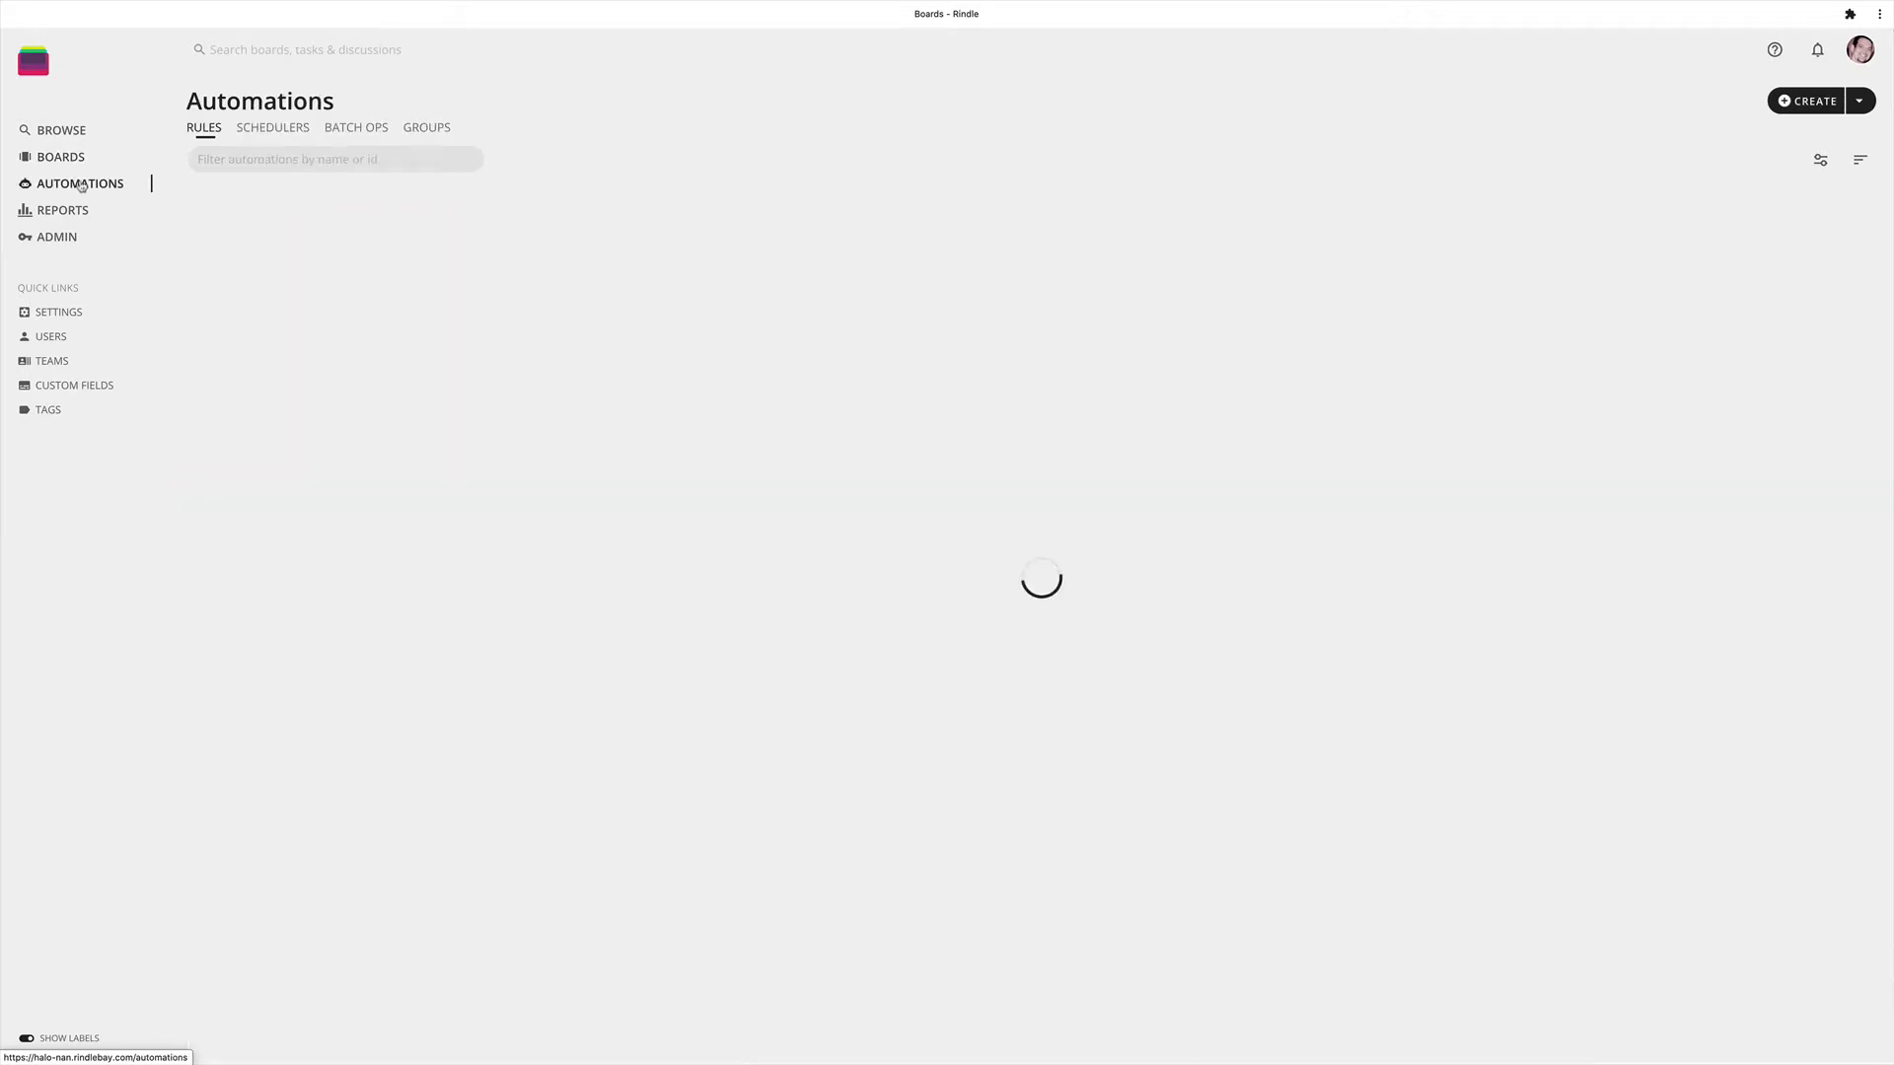
pyautogui.click(1819, 160)
pyautogui.click(1793, 333)
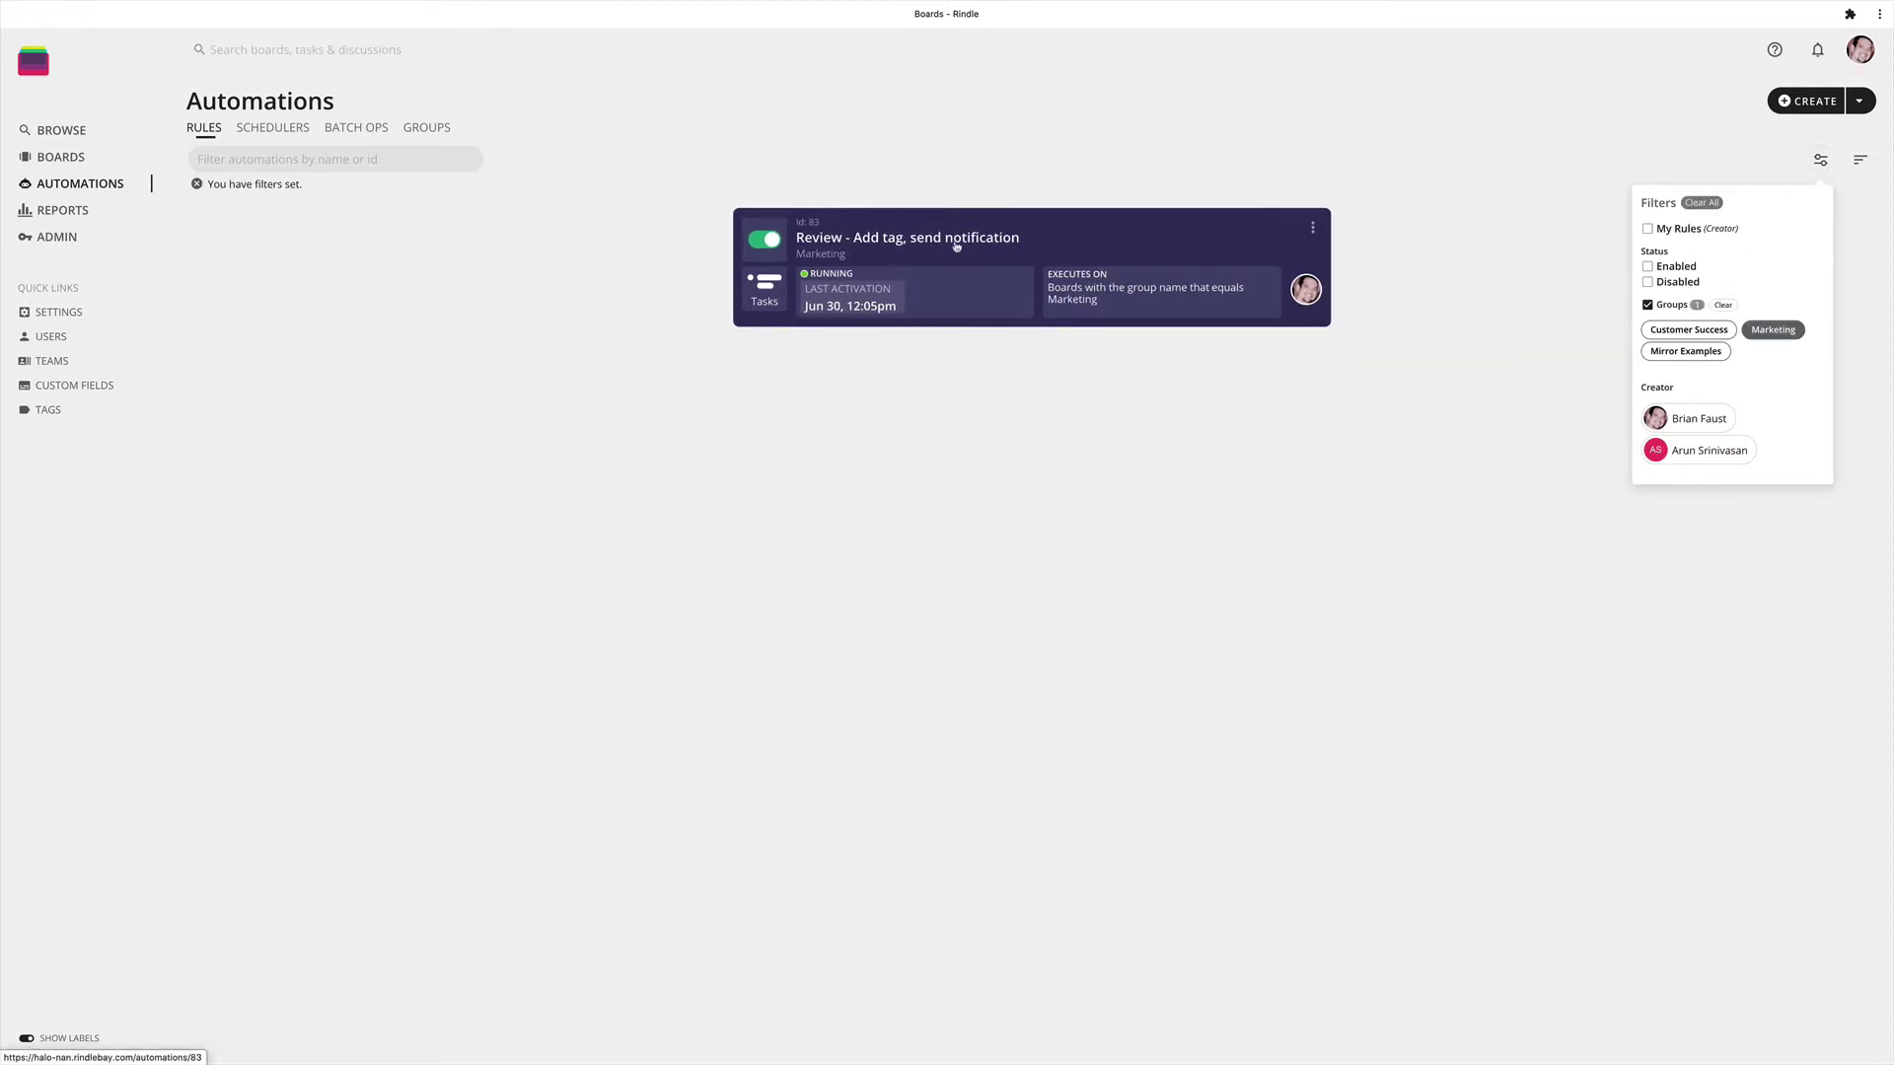
pyautogui.press('Escape')
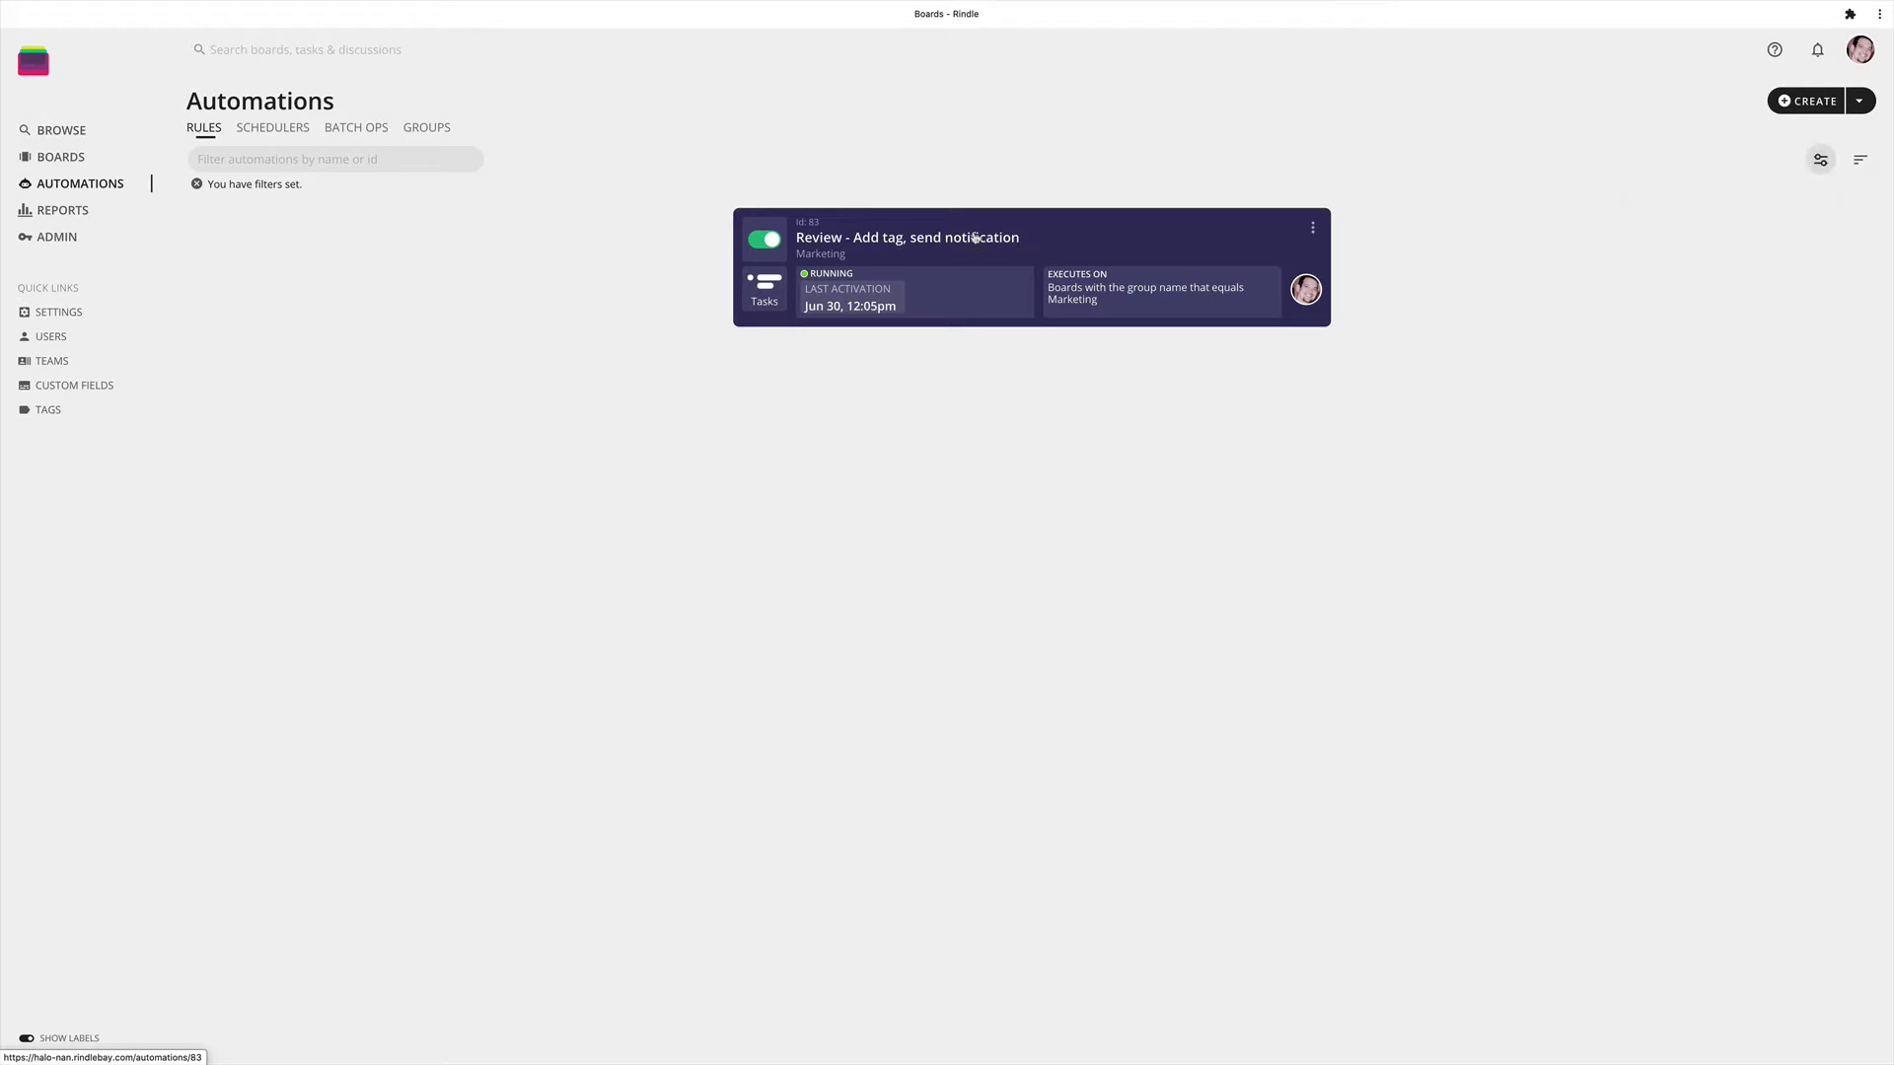
pyautogui.click(974, 238)
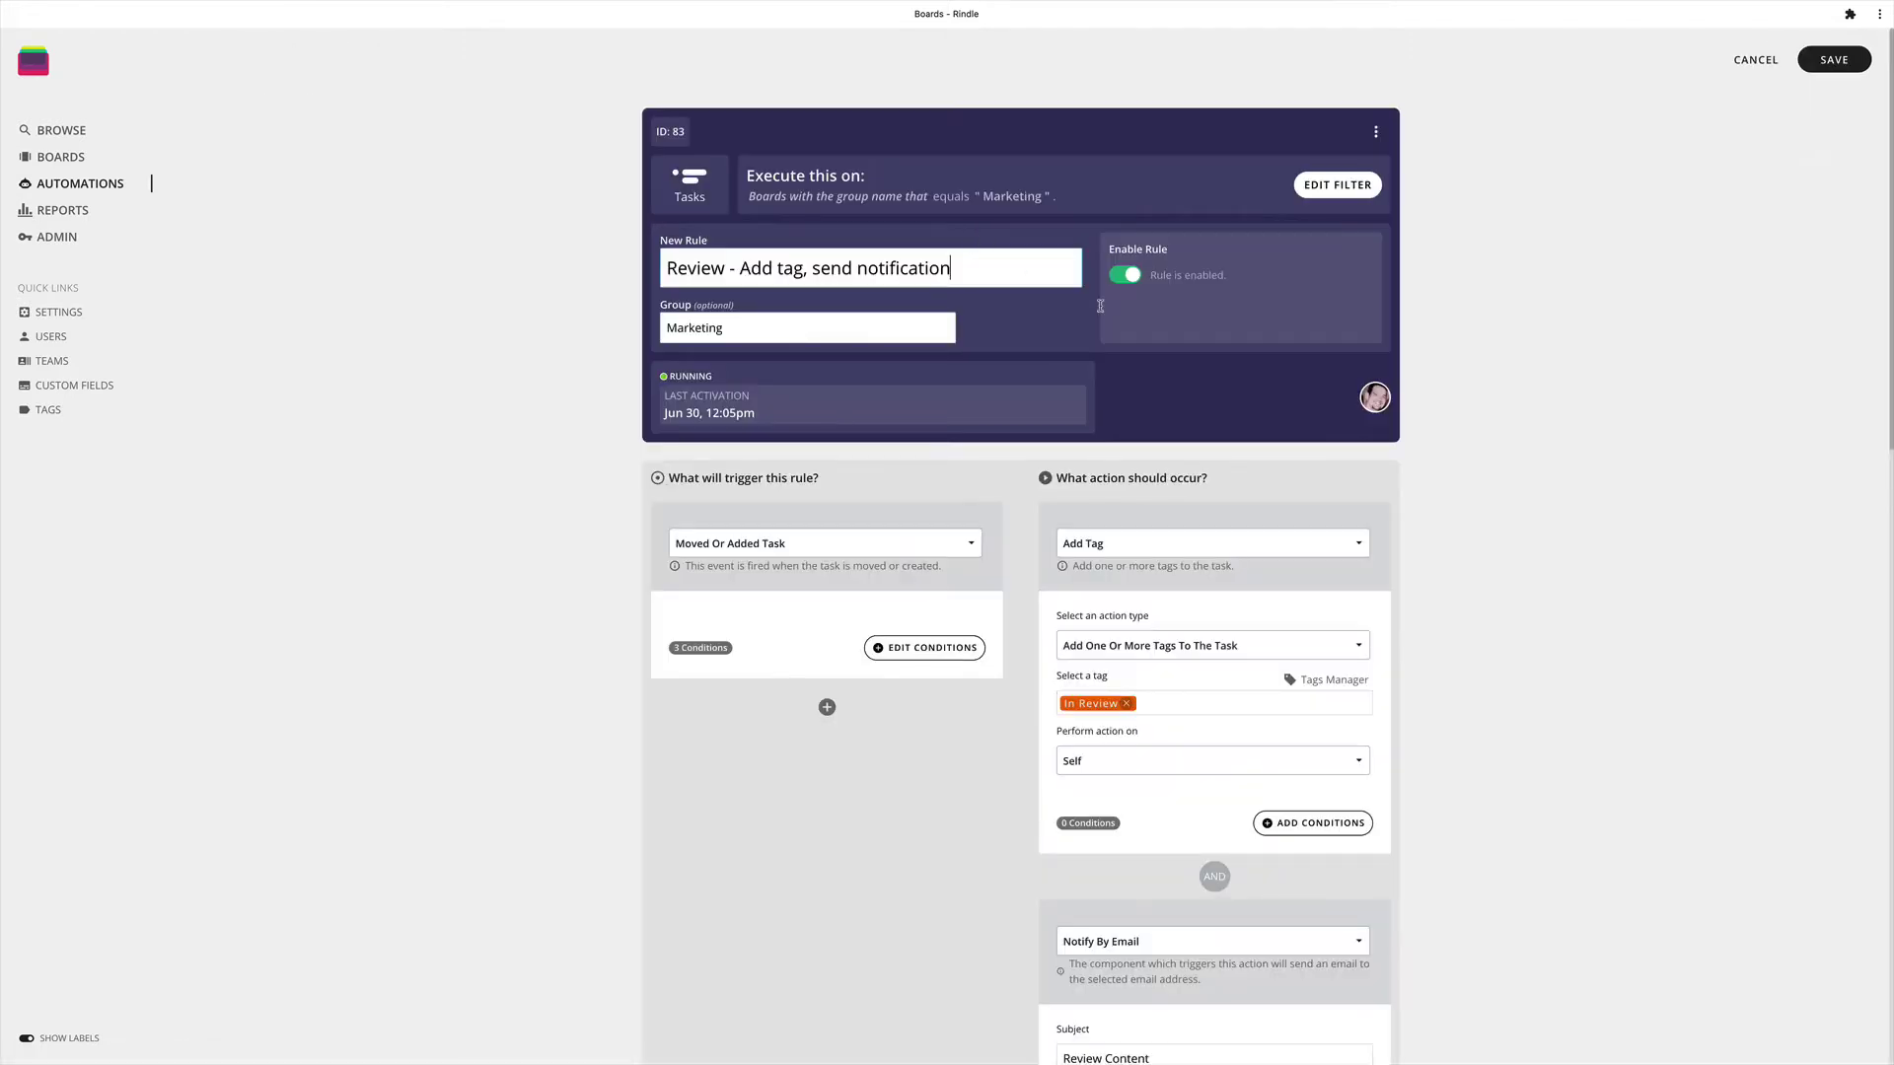
# - Examine the rule's actions and the conditions of its Review Content and Review Campaign email notifications
pyautogui.scroll(-5, 1342, 473)
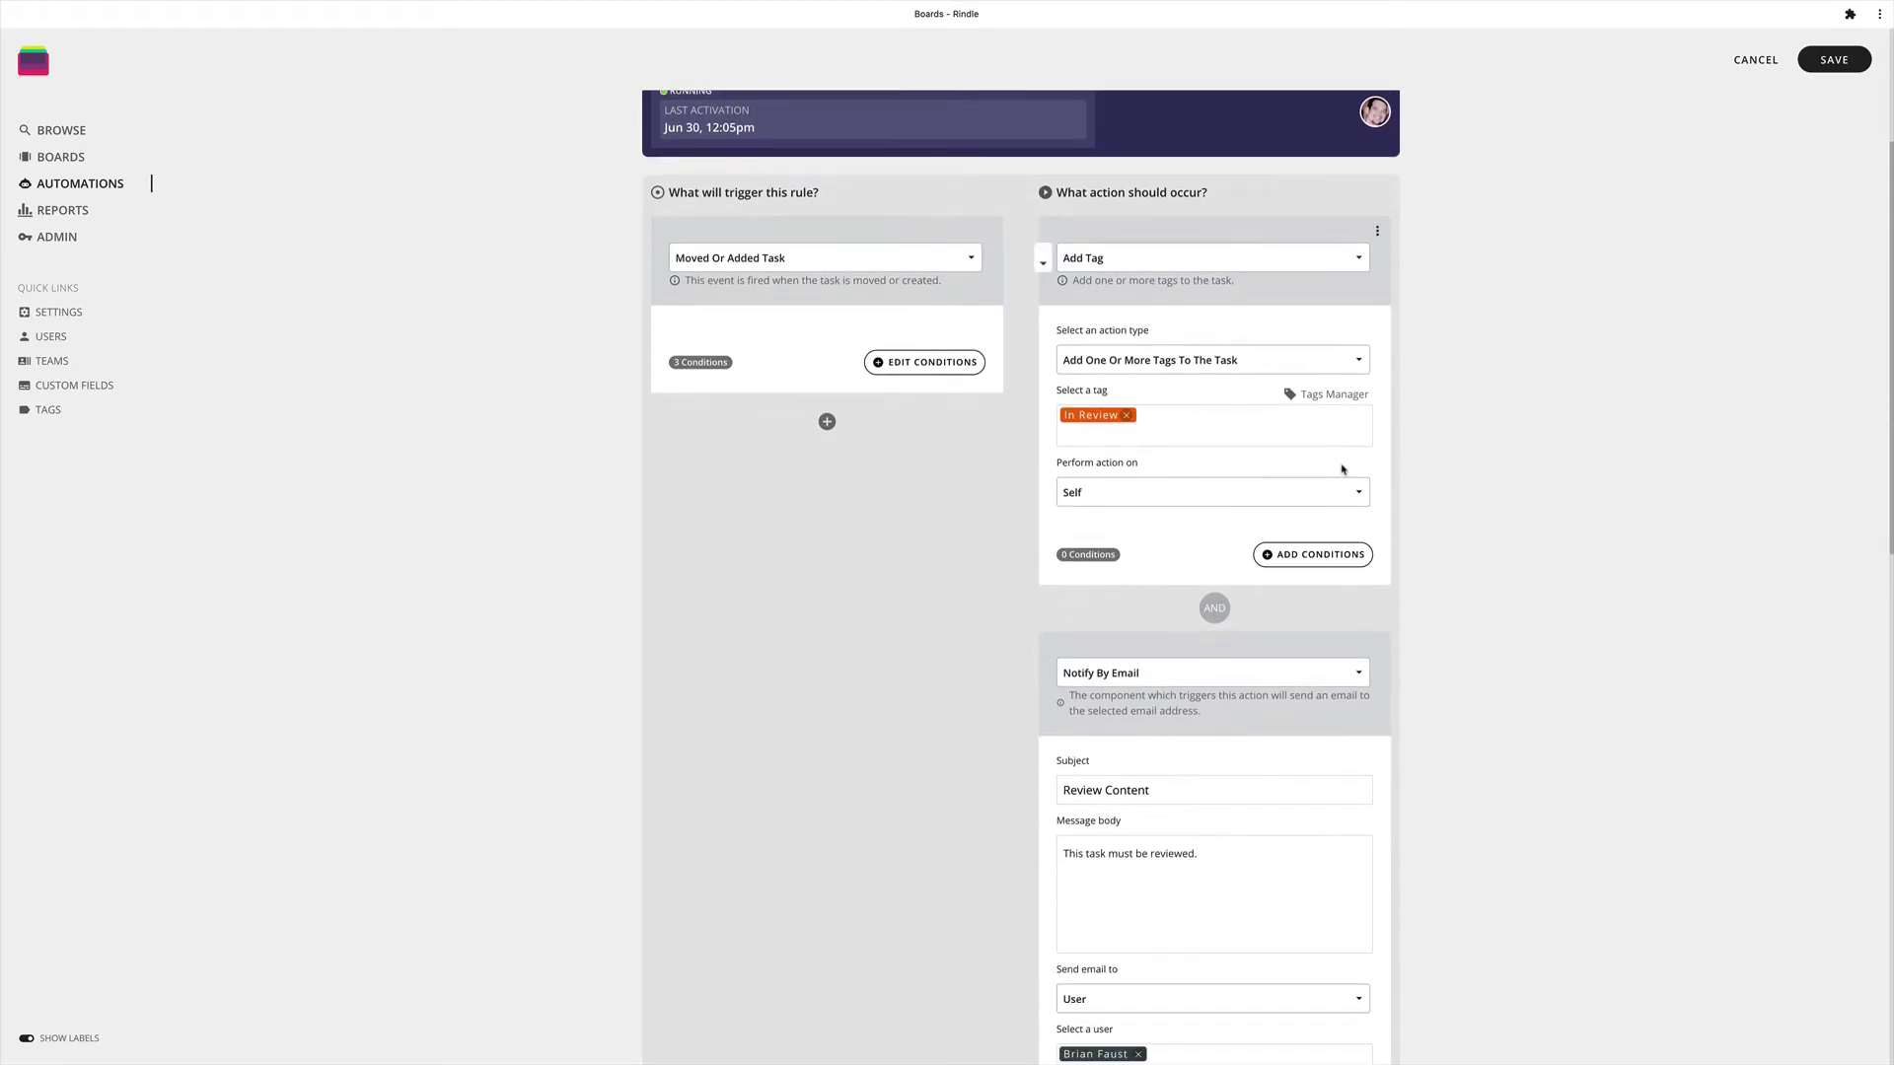
pyautogui.scroll(-10, 1342, 473)
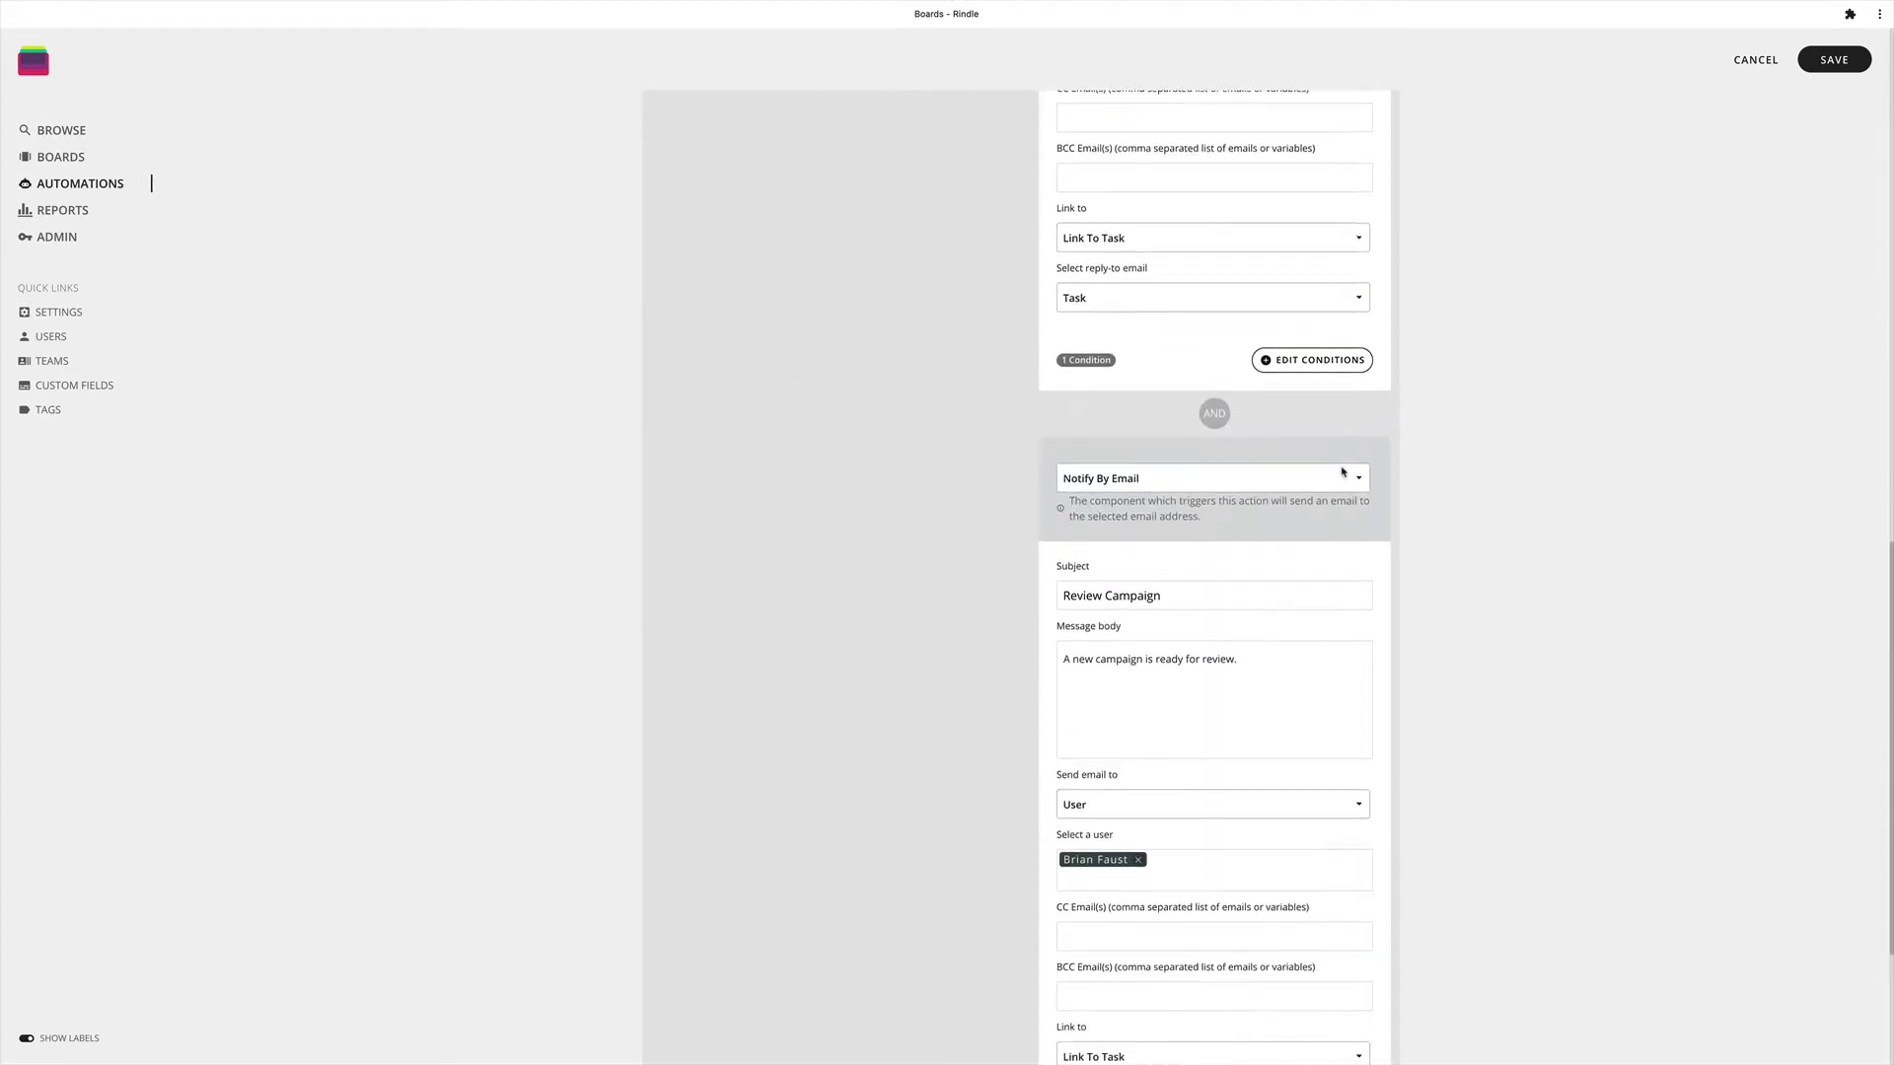
pyautogui.scroll(7, 1342, 472)
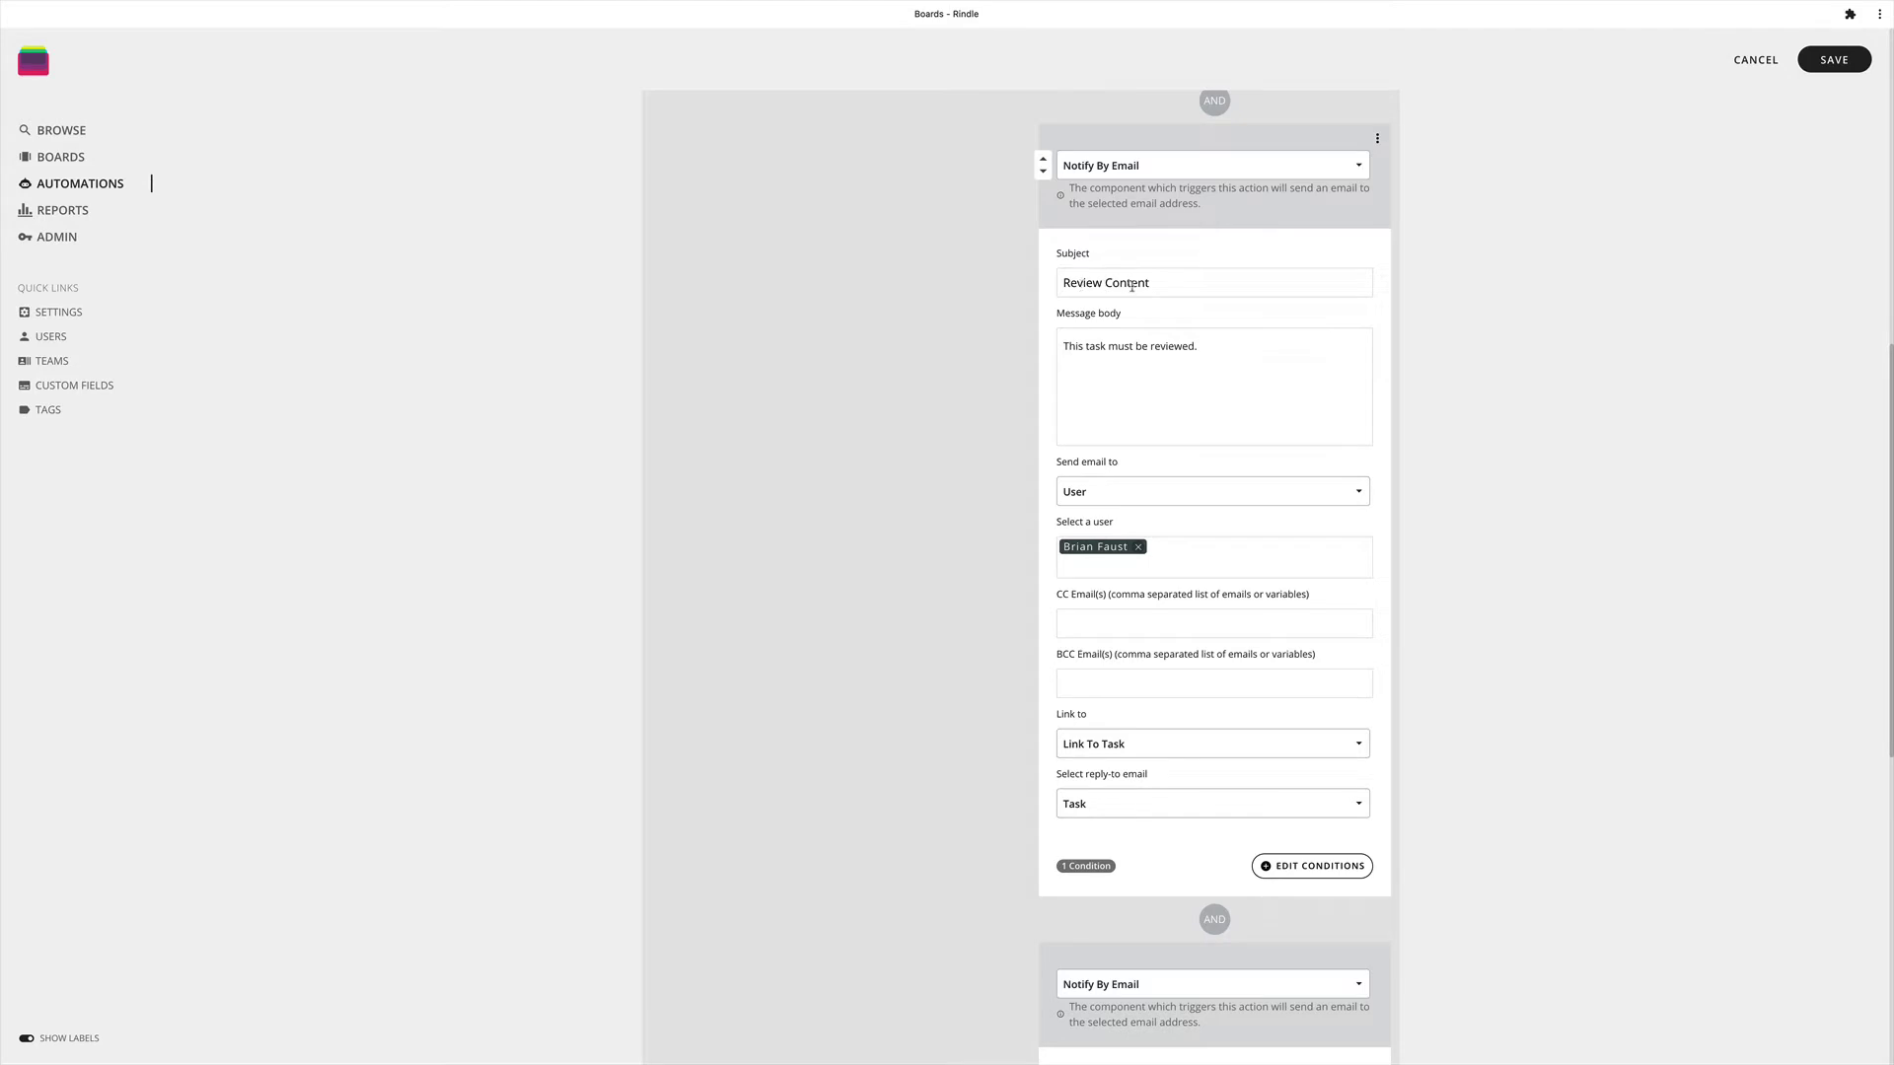
pyautogui.click(1289, 867)
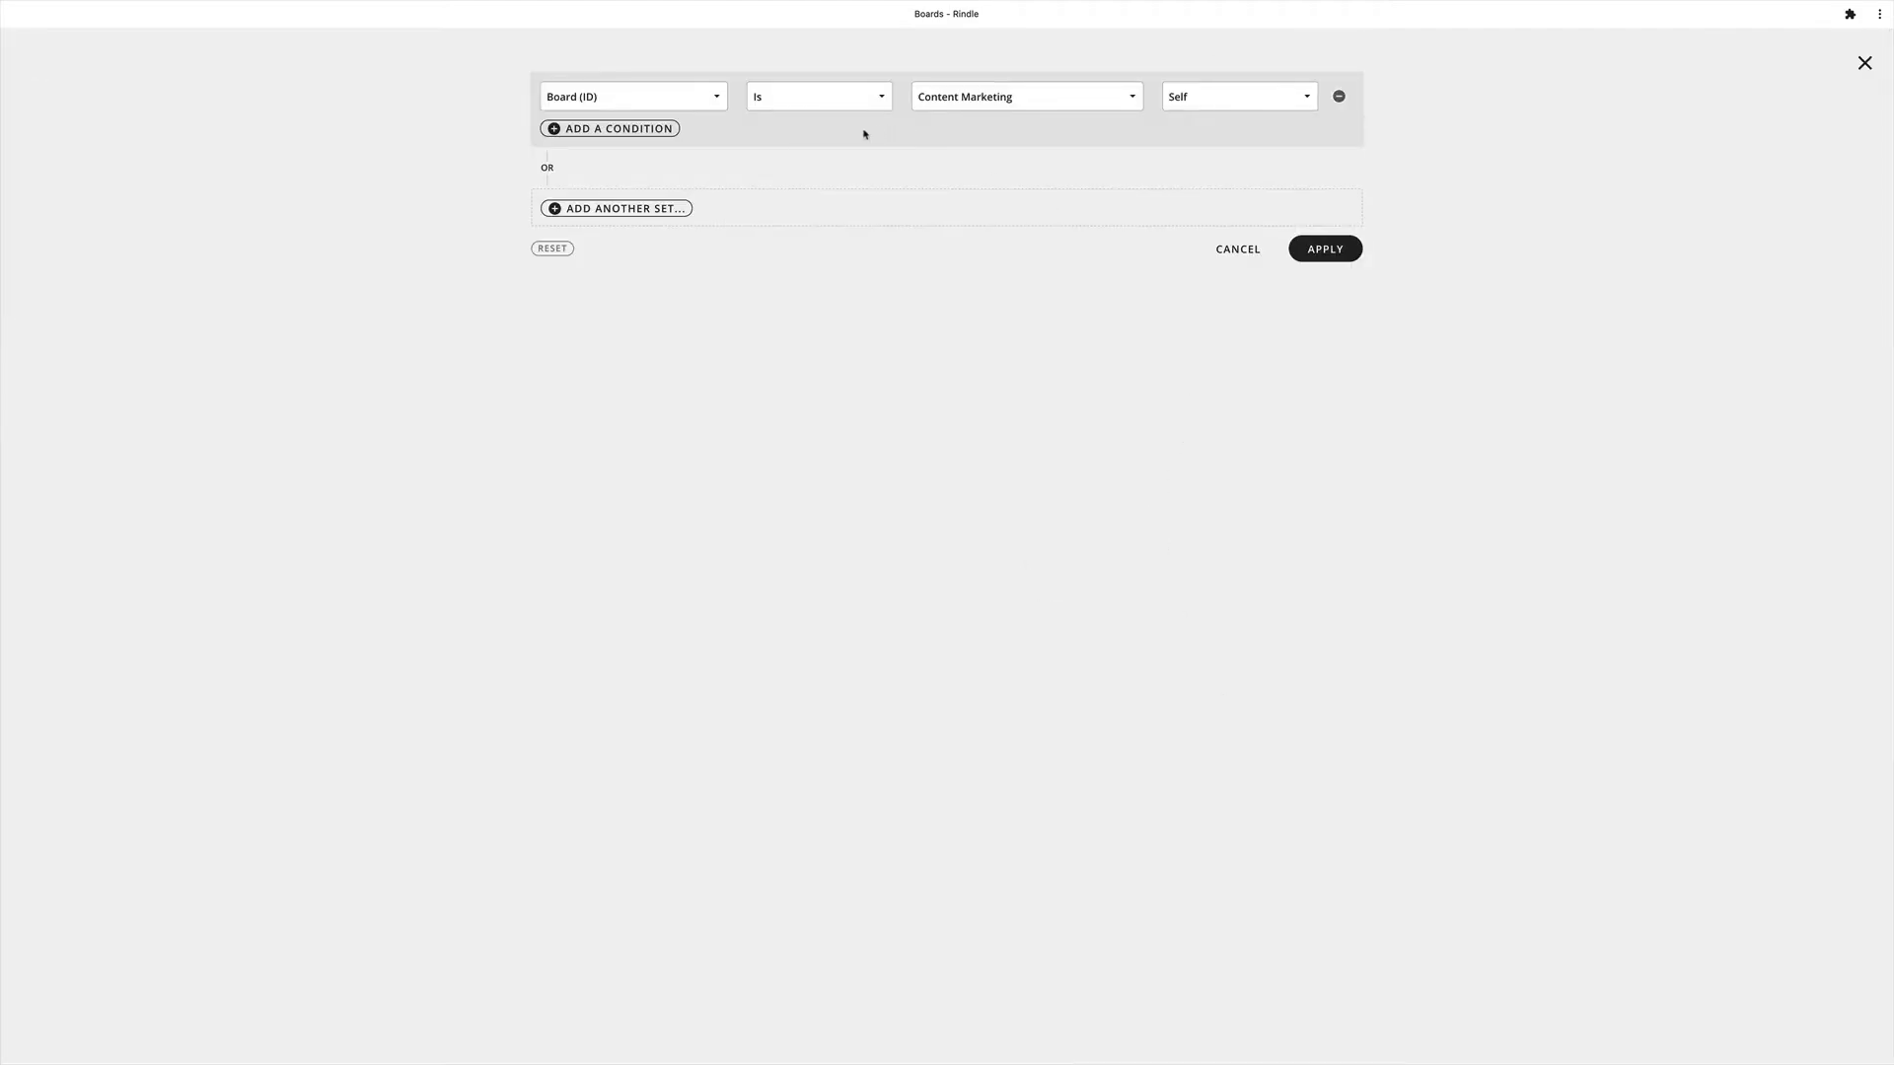
pyautogui.click(1228, 245)
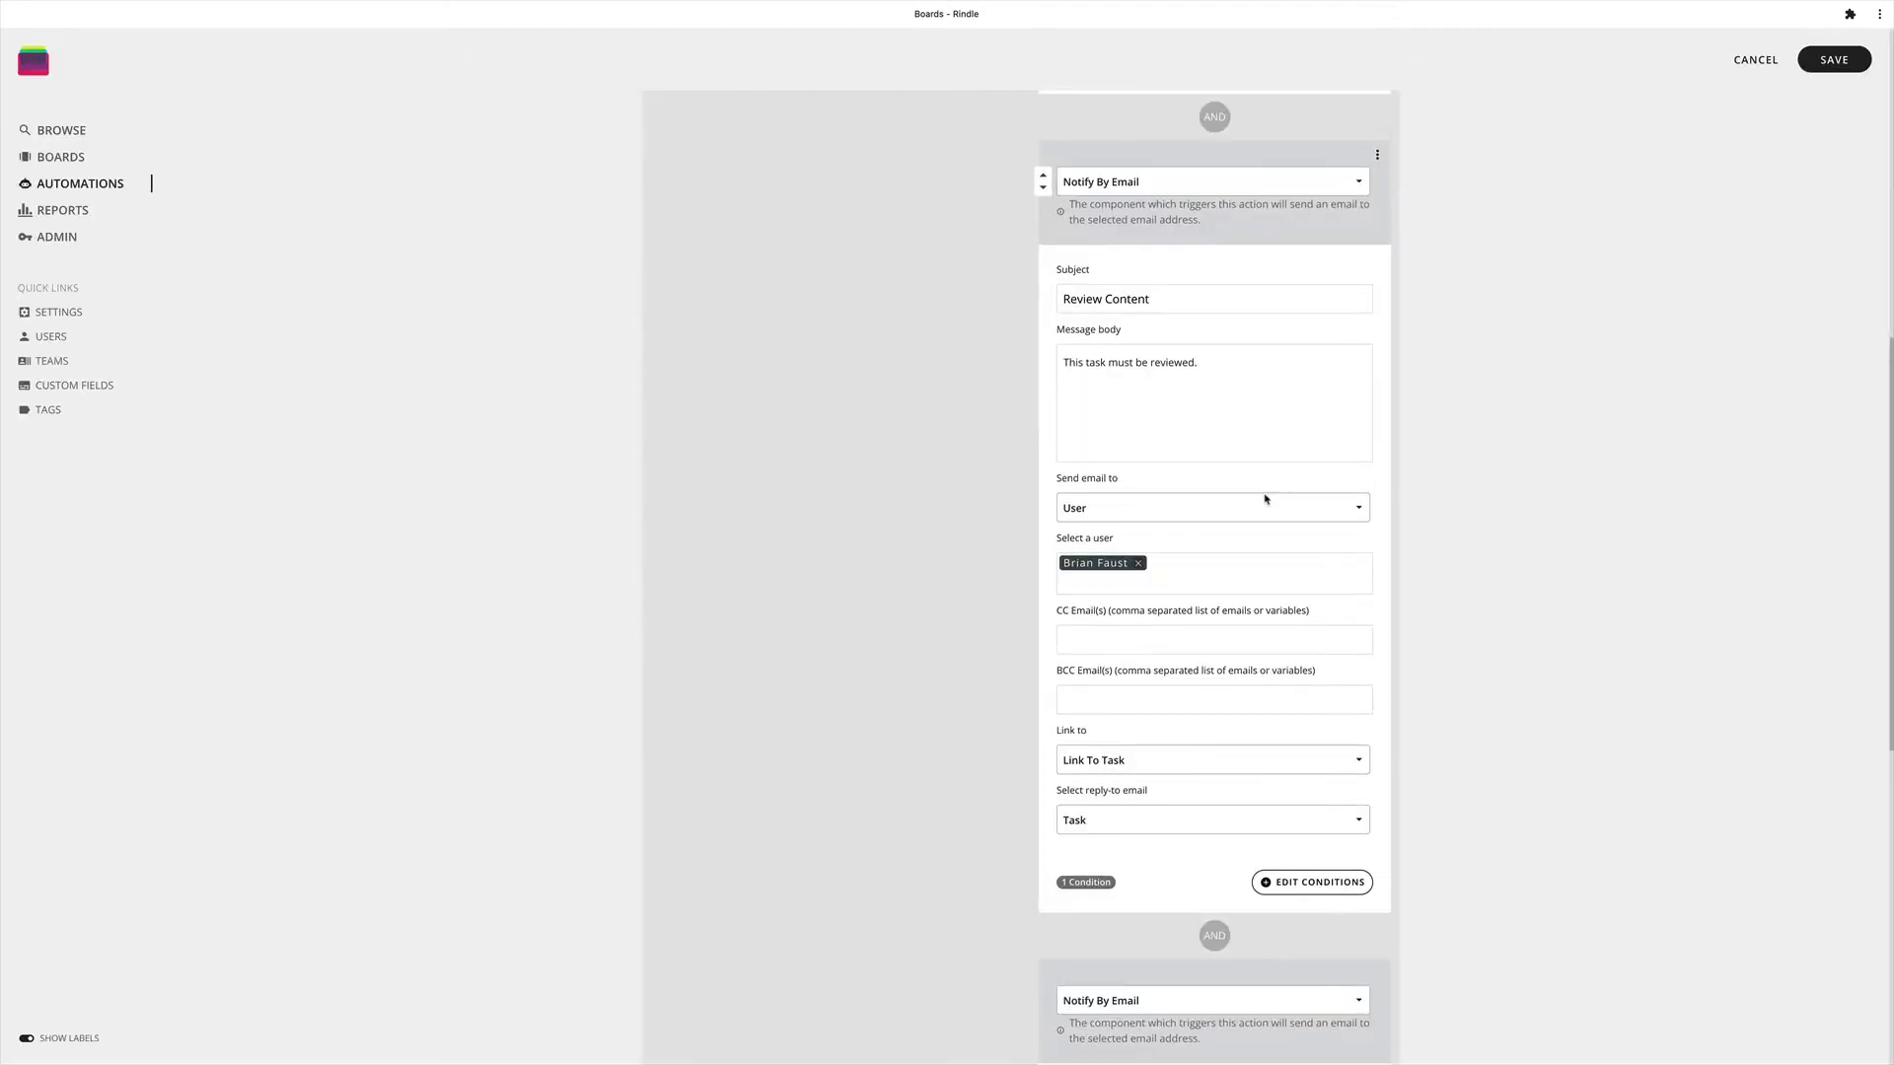
pyautogui.scroll(-8, 1265, 498)
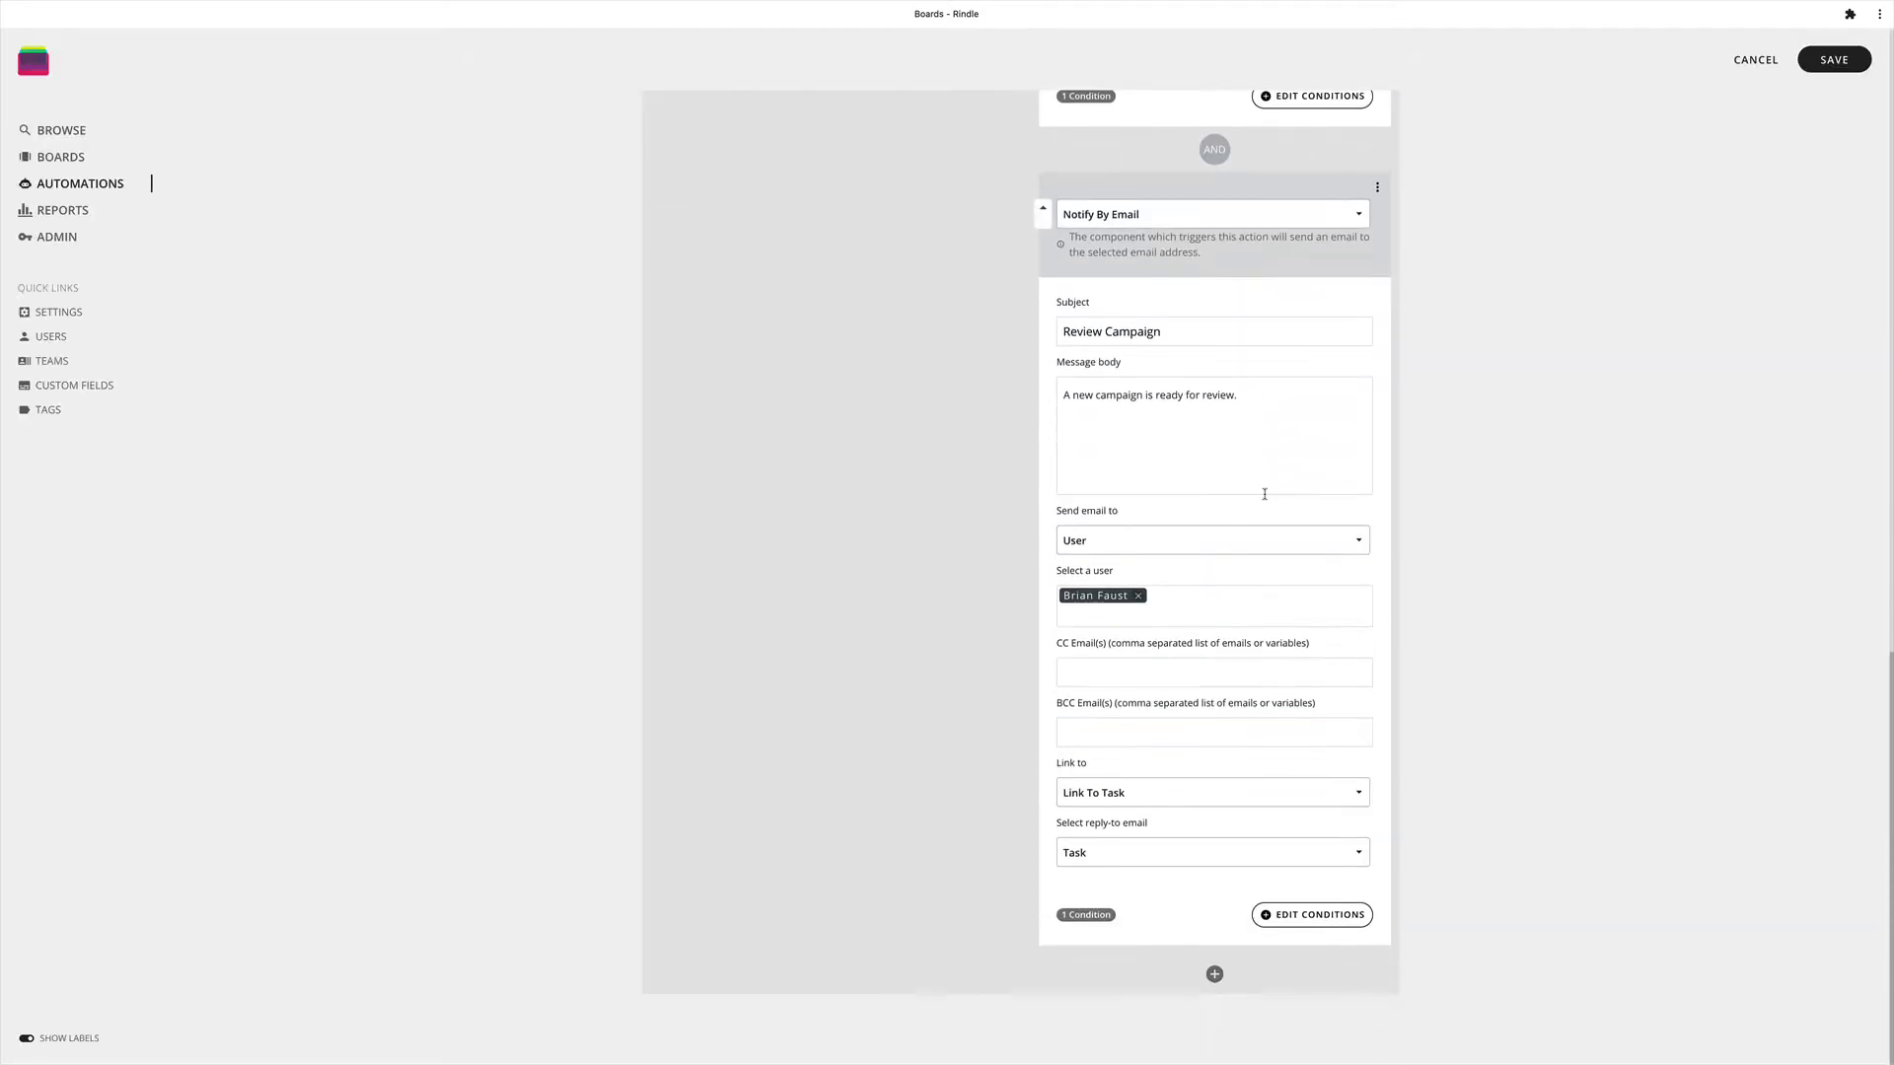
pyautogui.click(1284, 915)
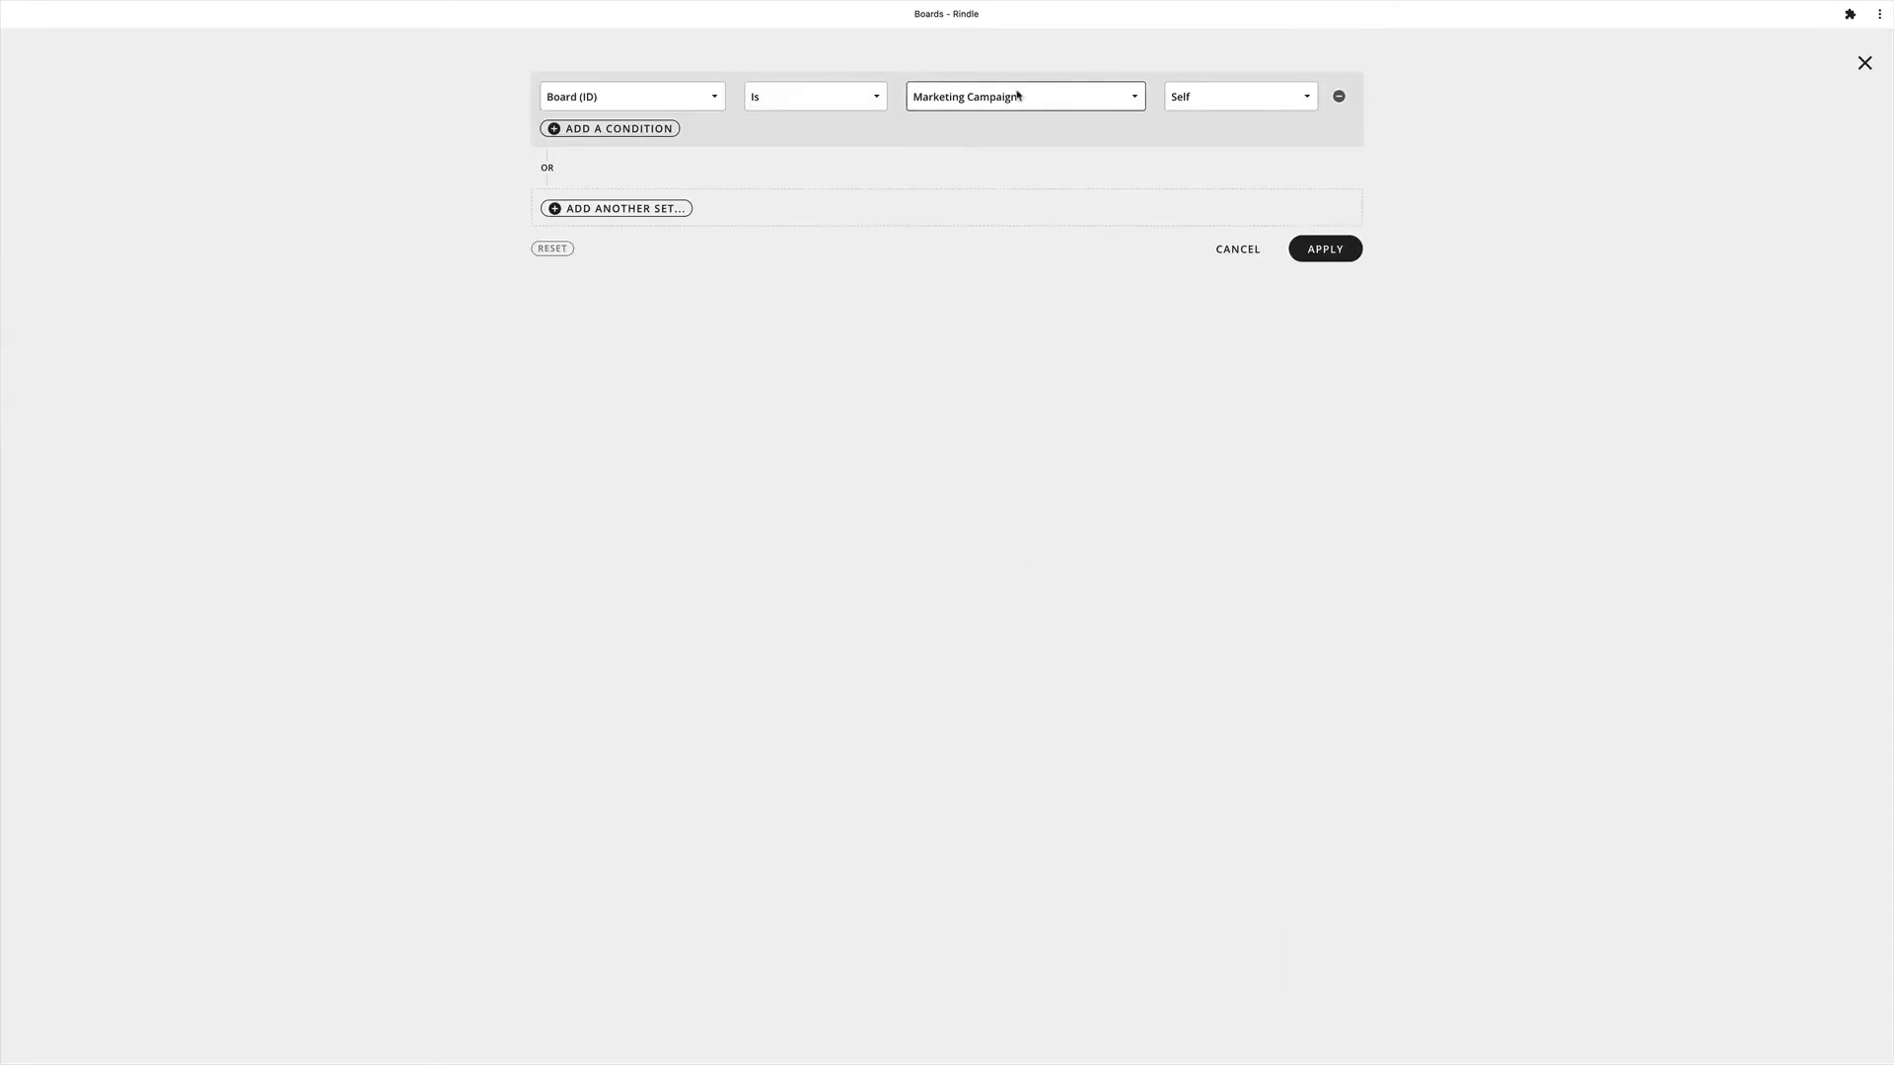
pyautogui.click(1245, 251)
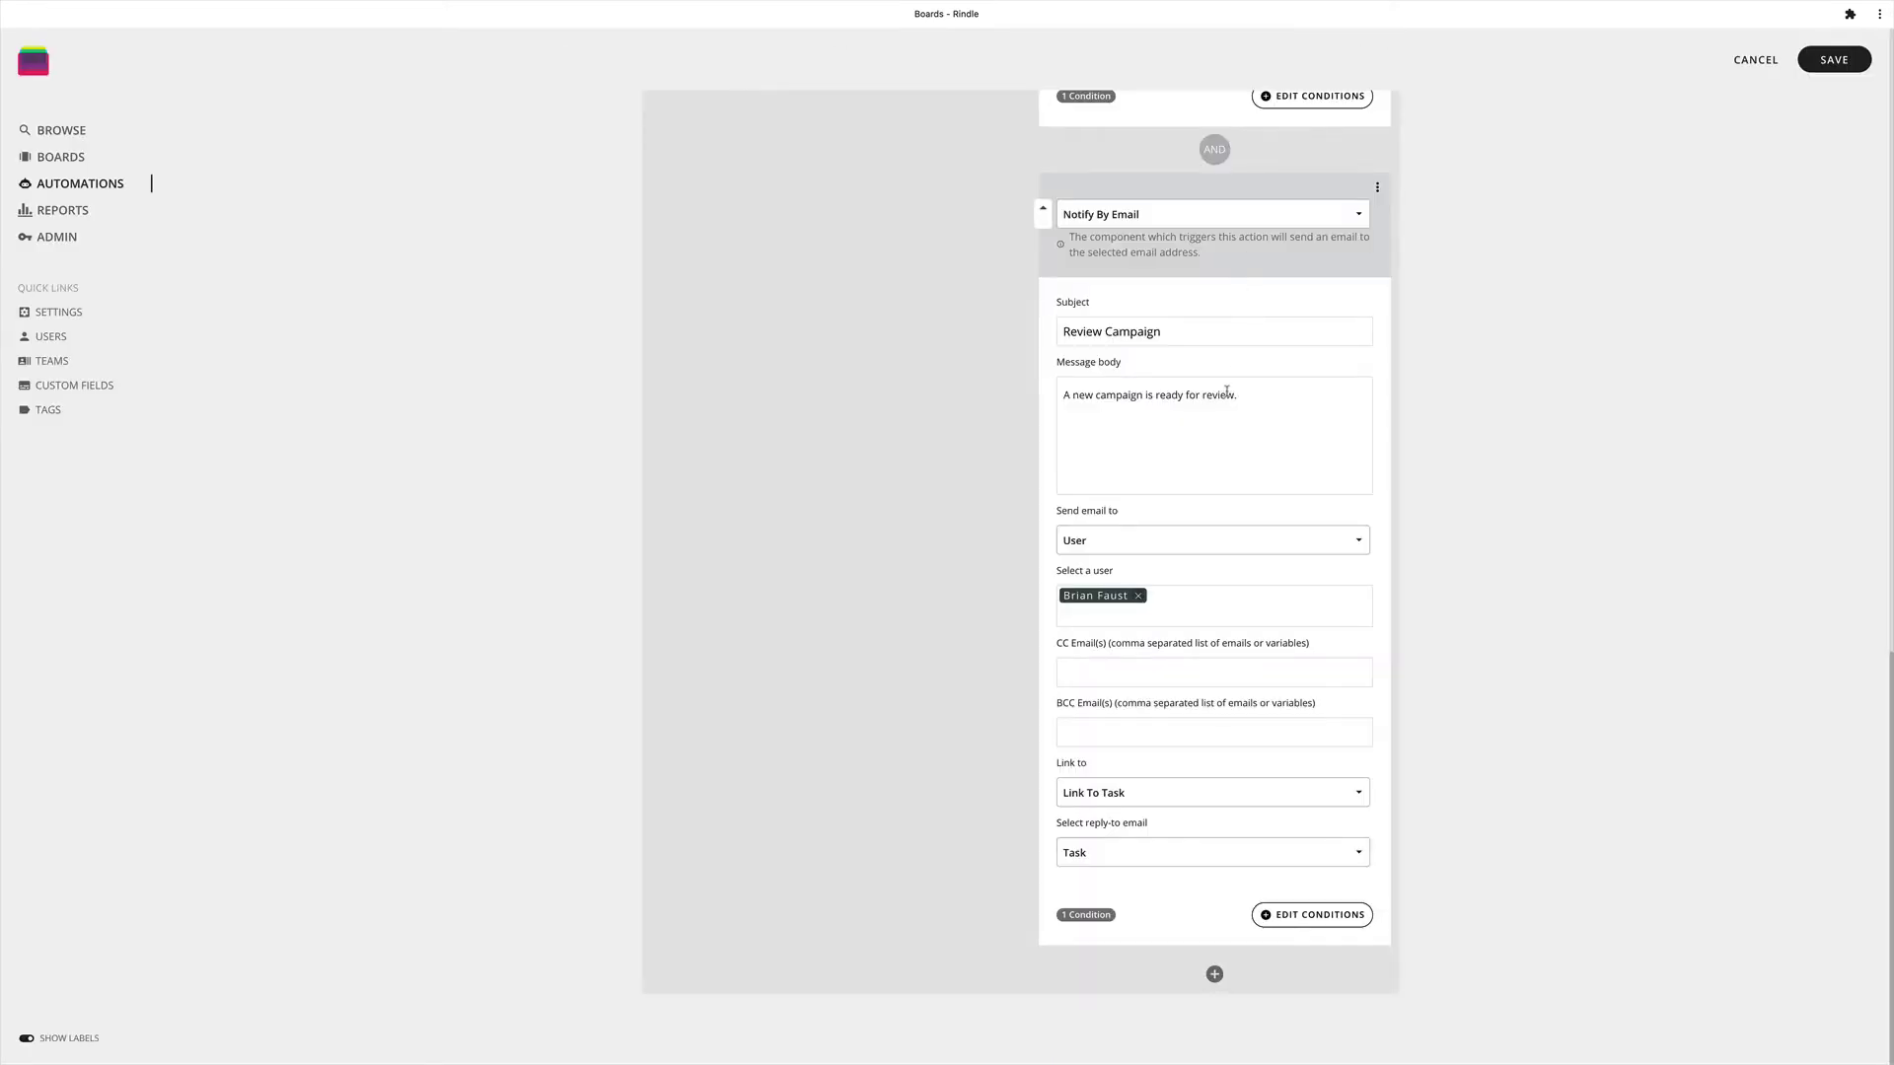
# - Remove the Notify By Email action with the subject "Review Campaign" from the rule
pyautogui.scroll(6, 1226, 392)
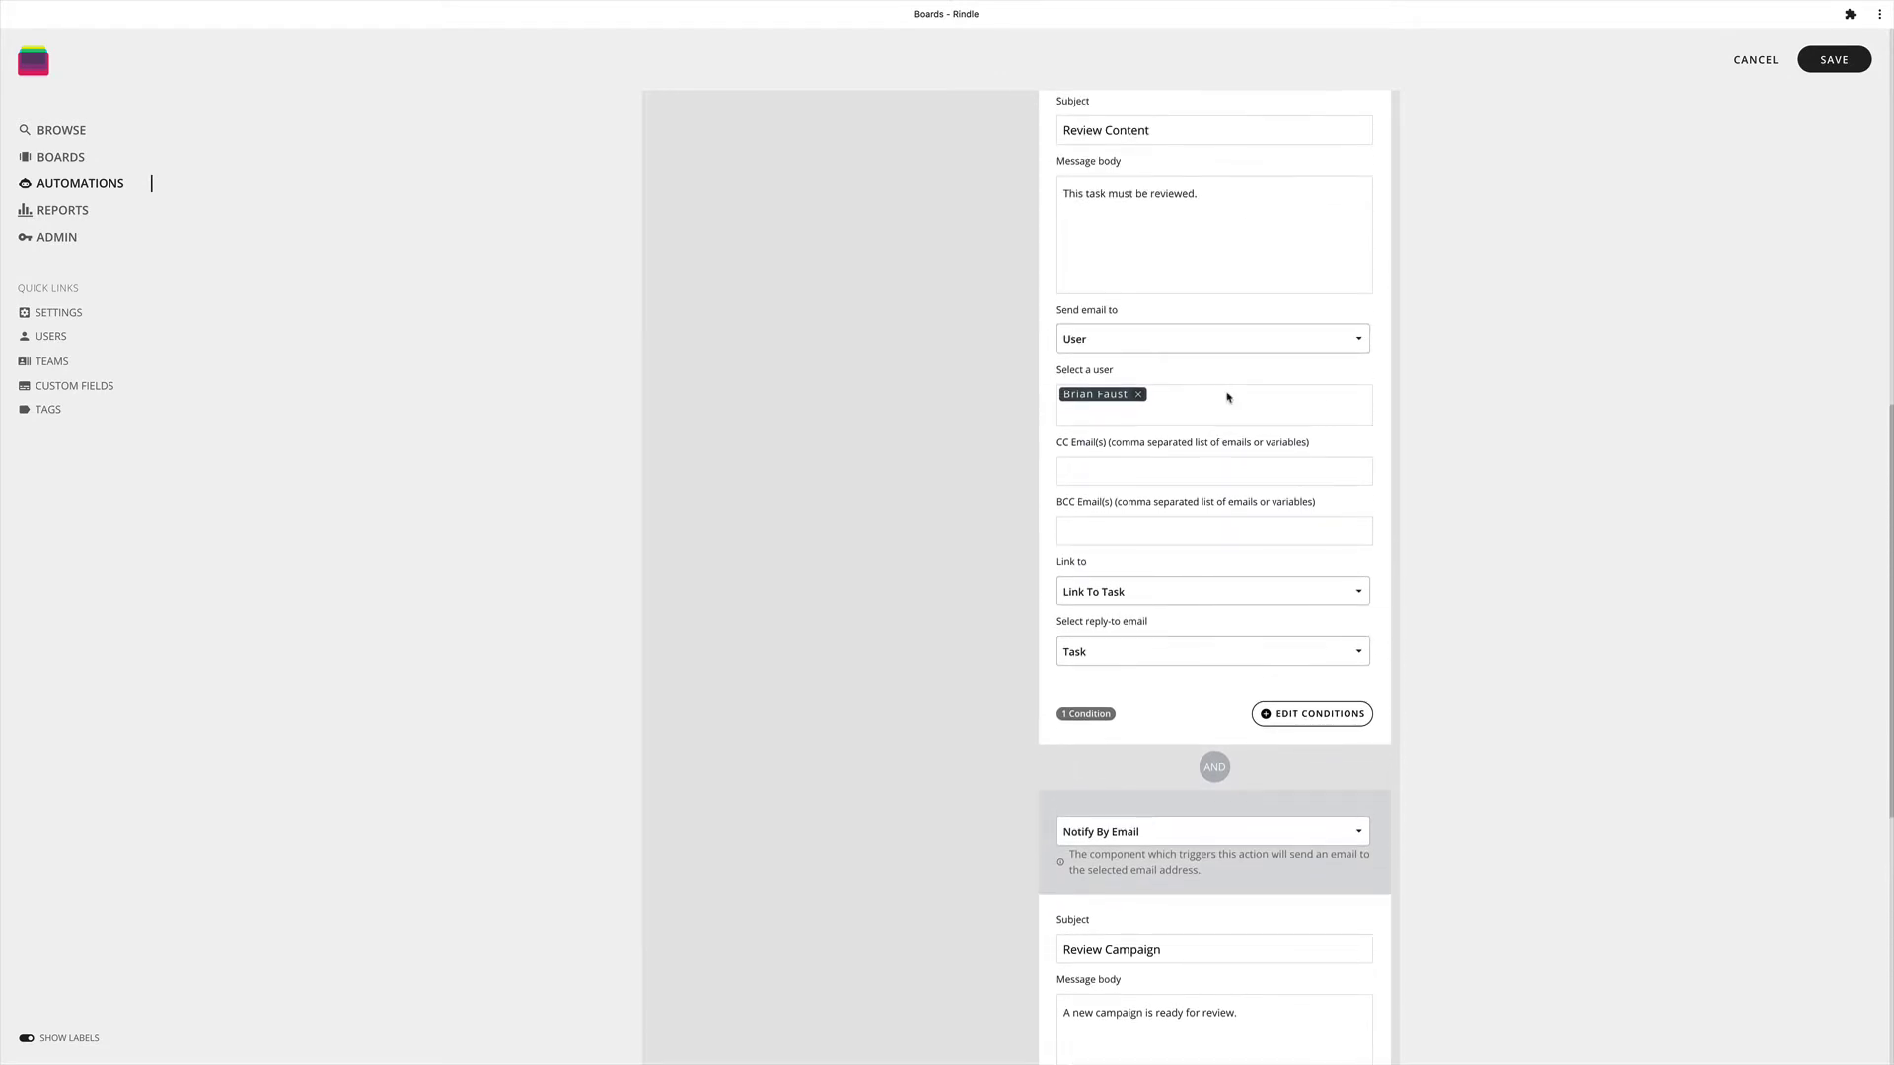
pyautogui.scroll(-4, 1228, 398)
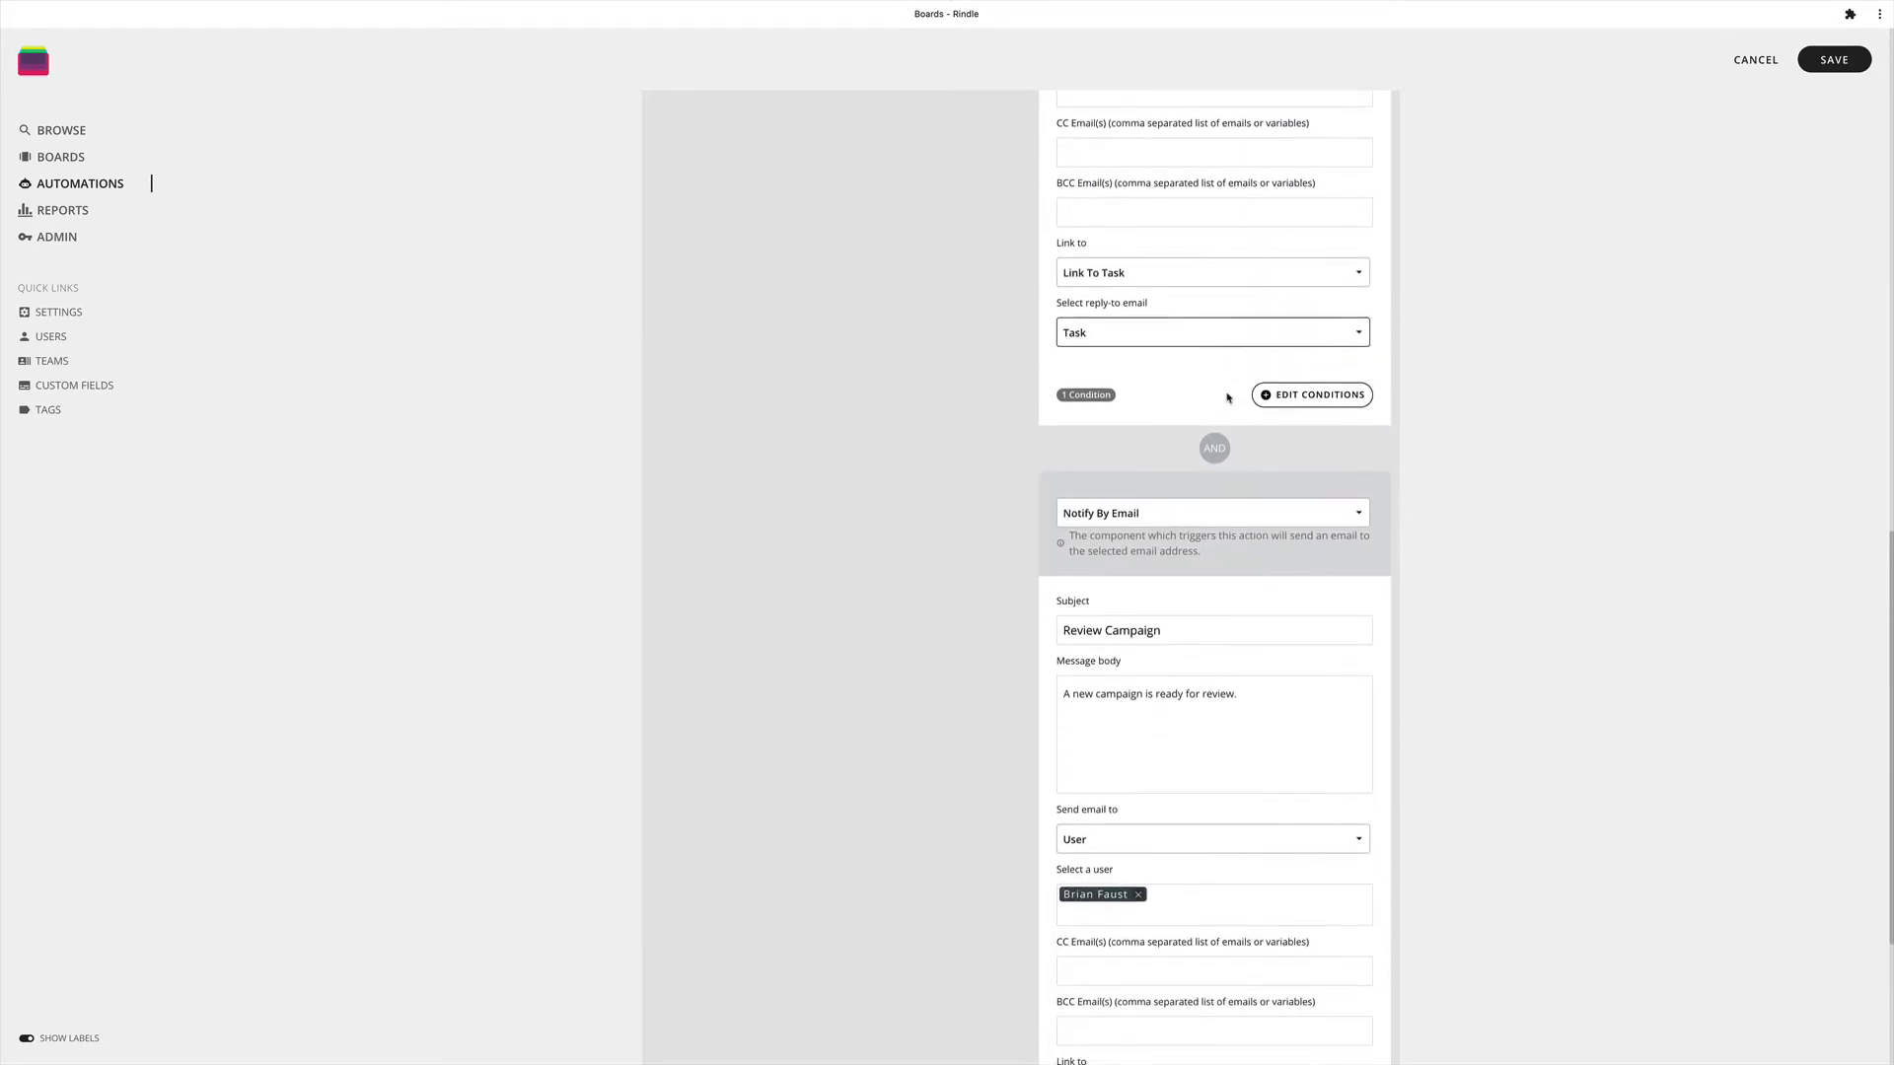
pyautogui.click(1377, 460)
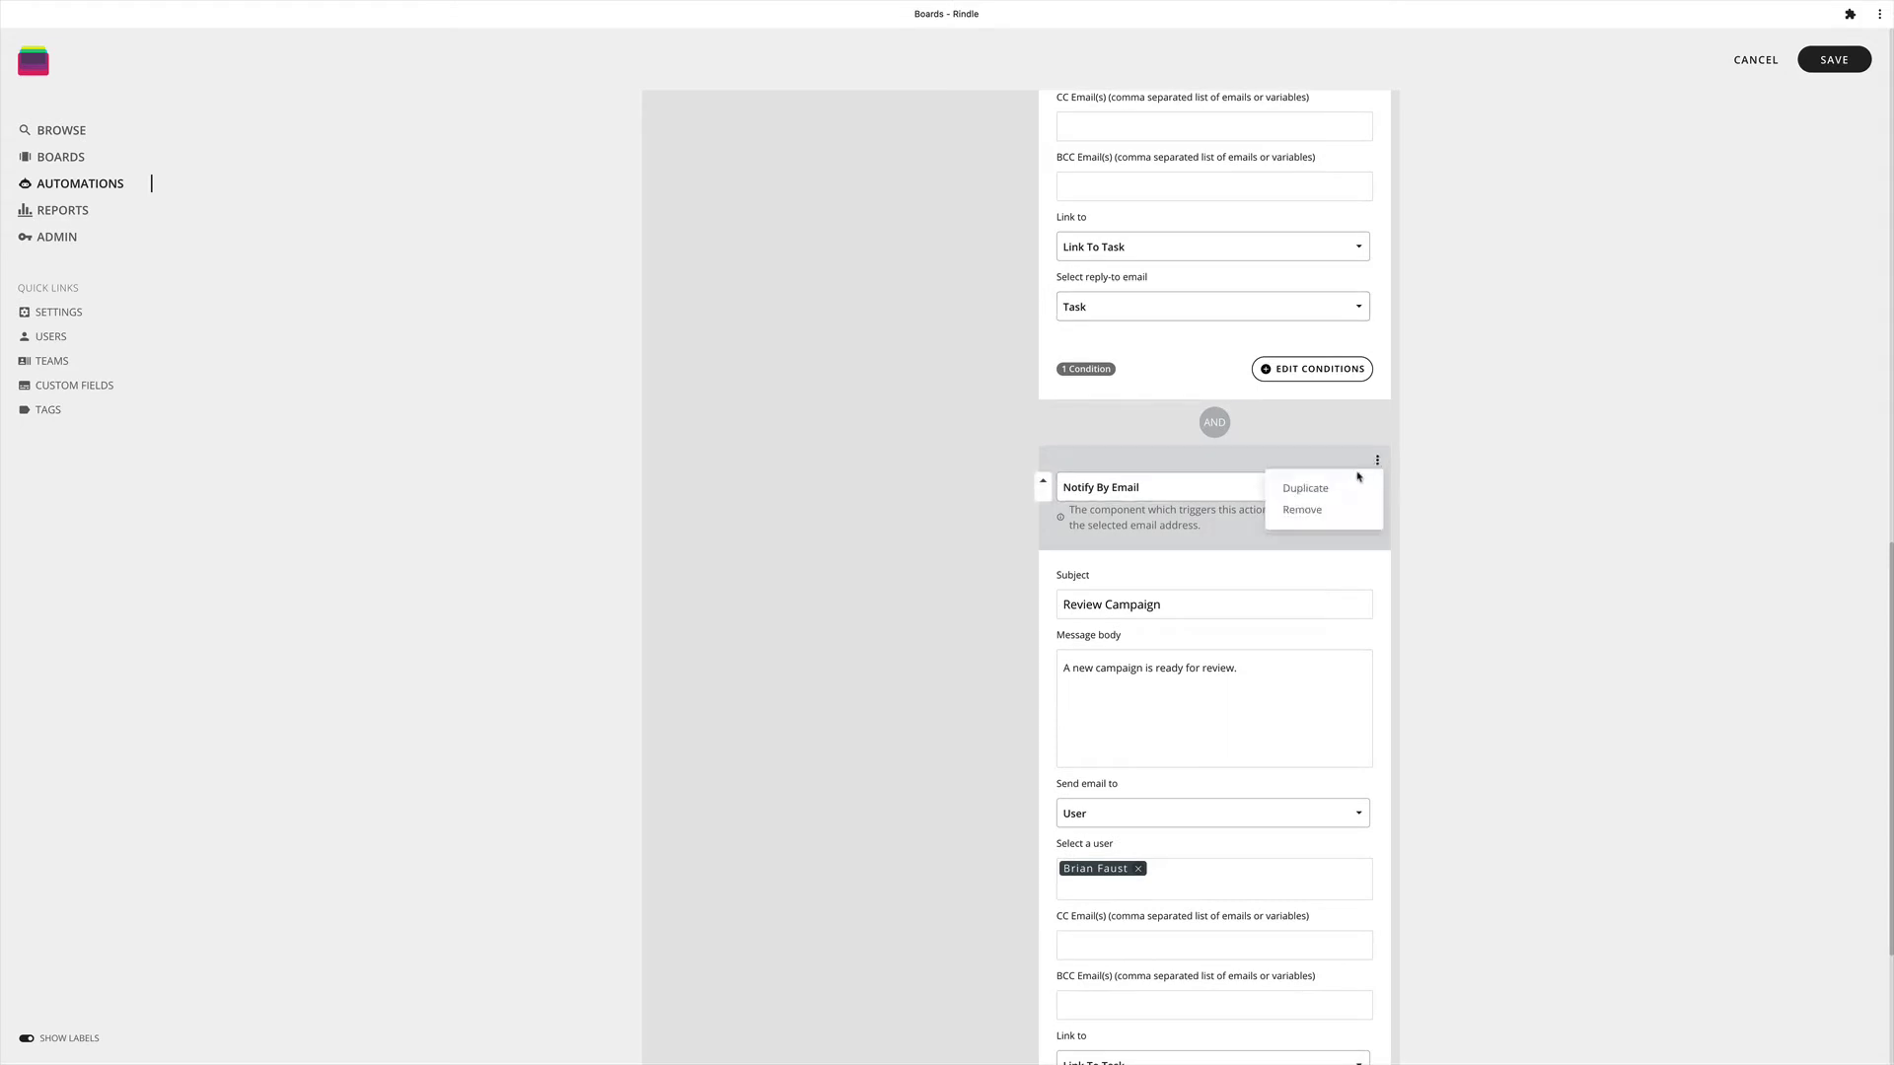
pyautogui.click(1316, 510)
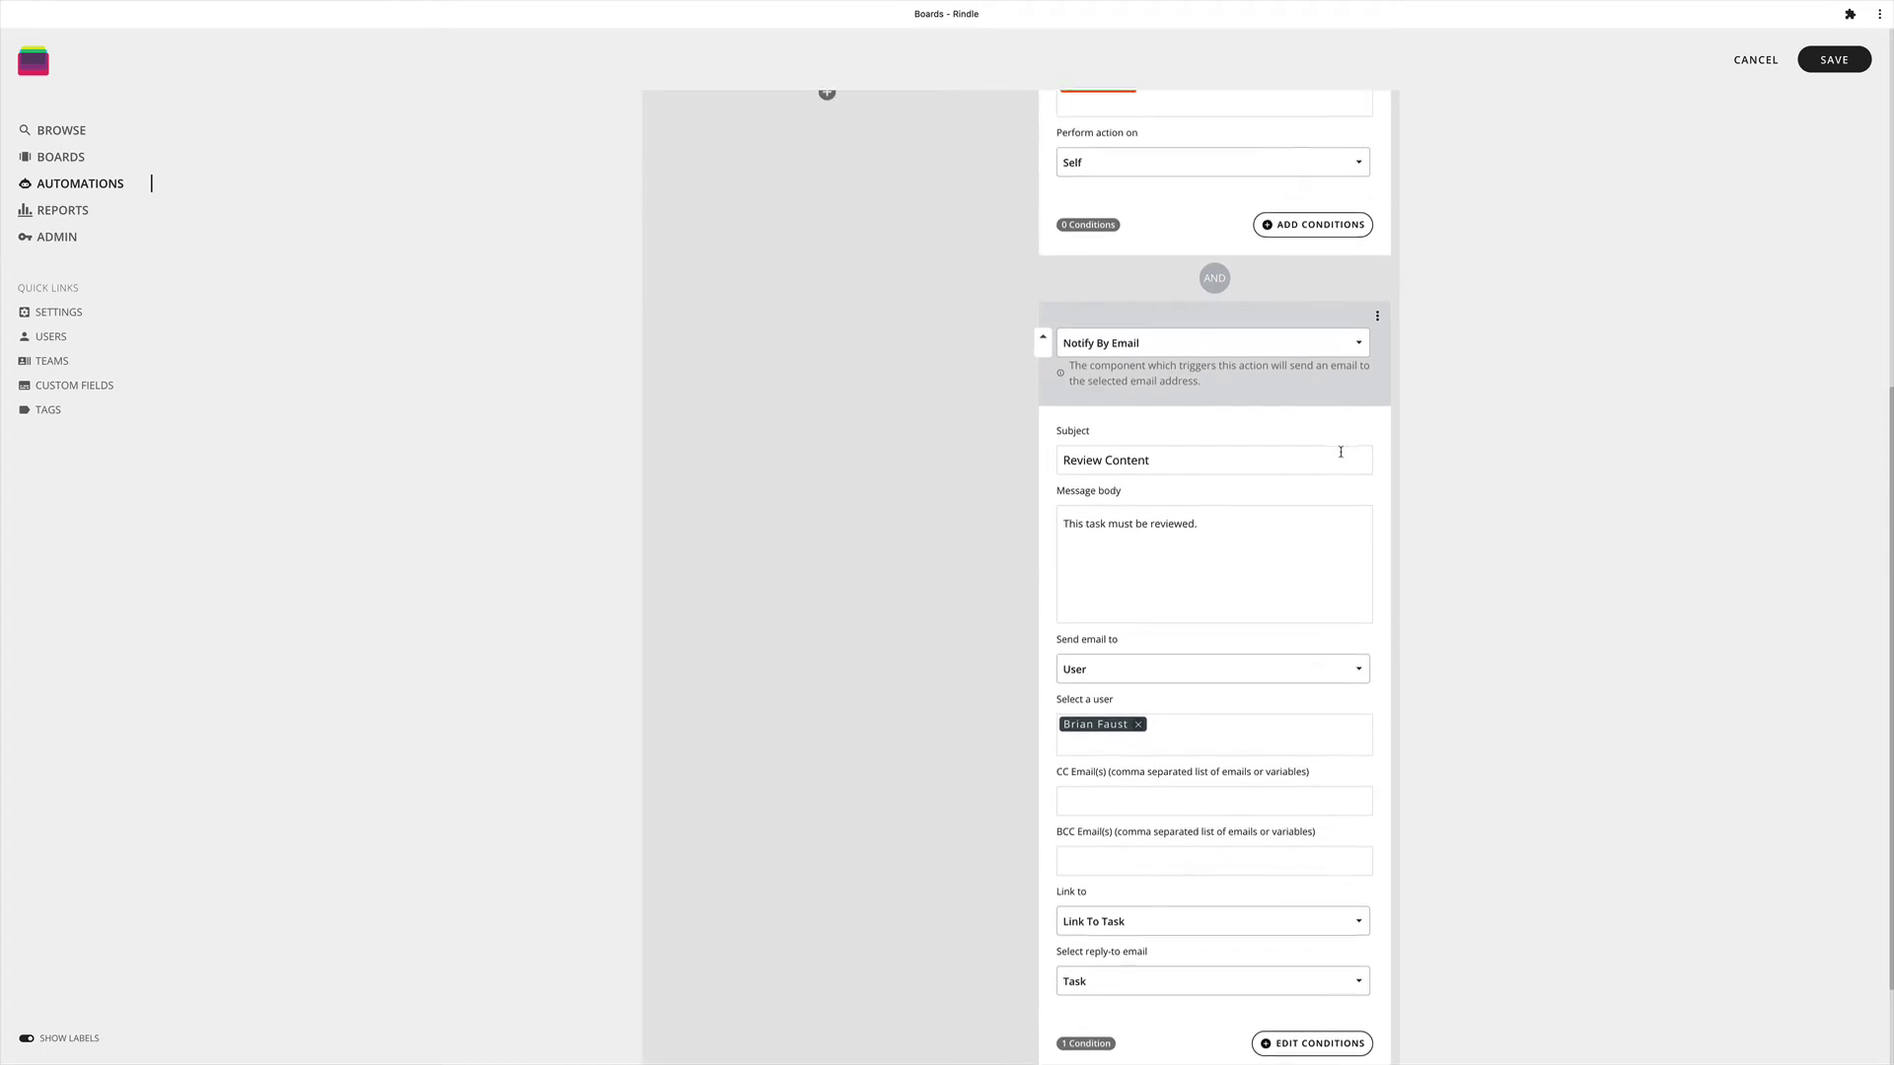
# - Delete the Content Marketing board condition from the Review Content email action and apply the change
pyautogui.scroll(-3, 1340, 452)
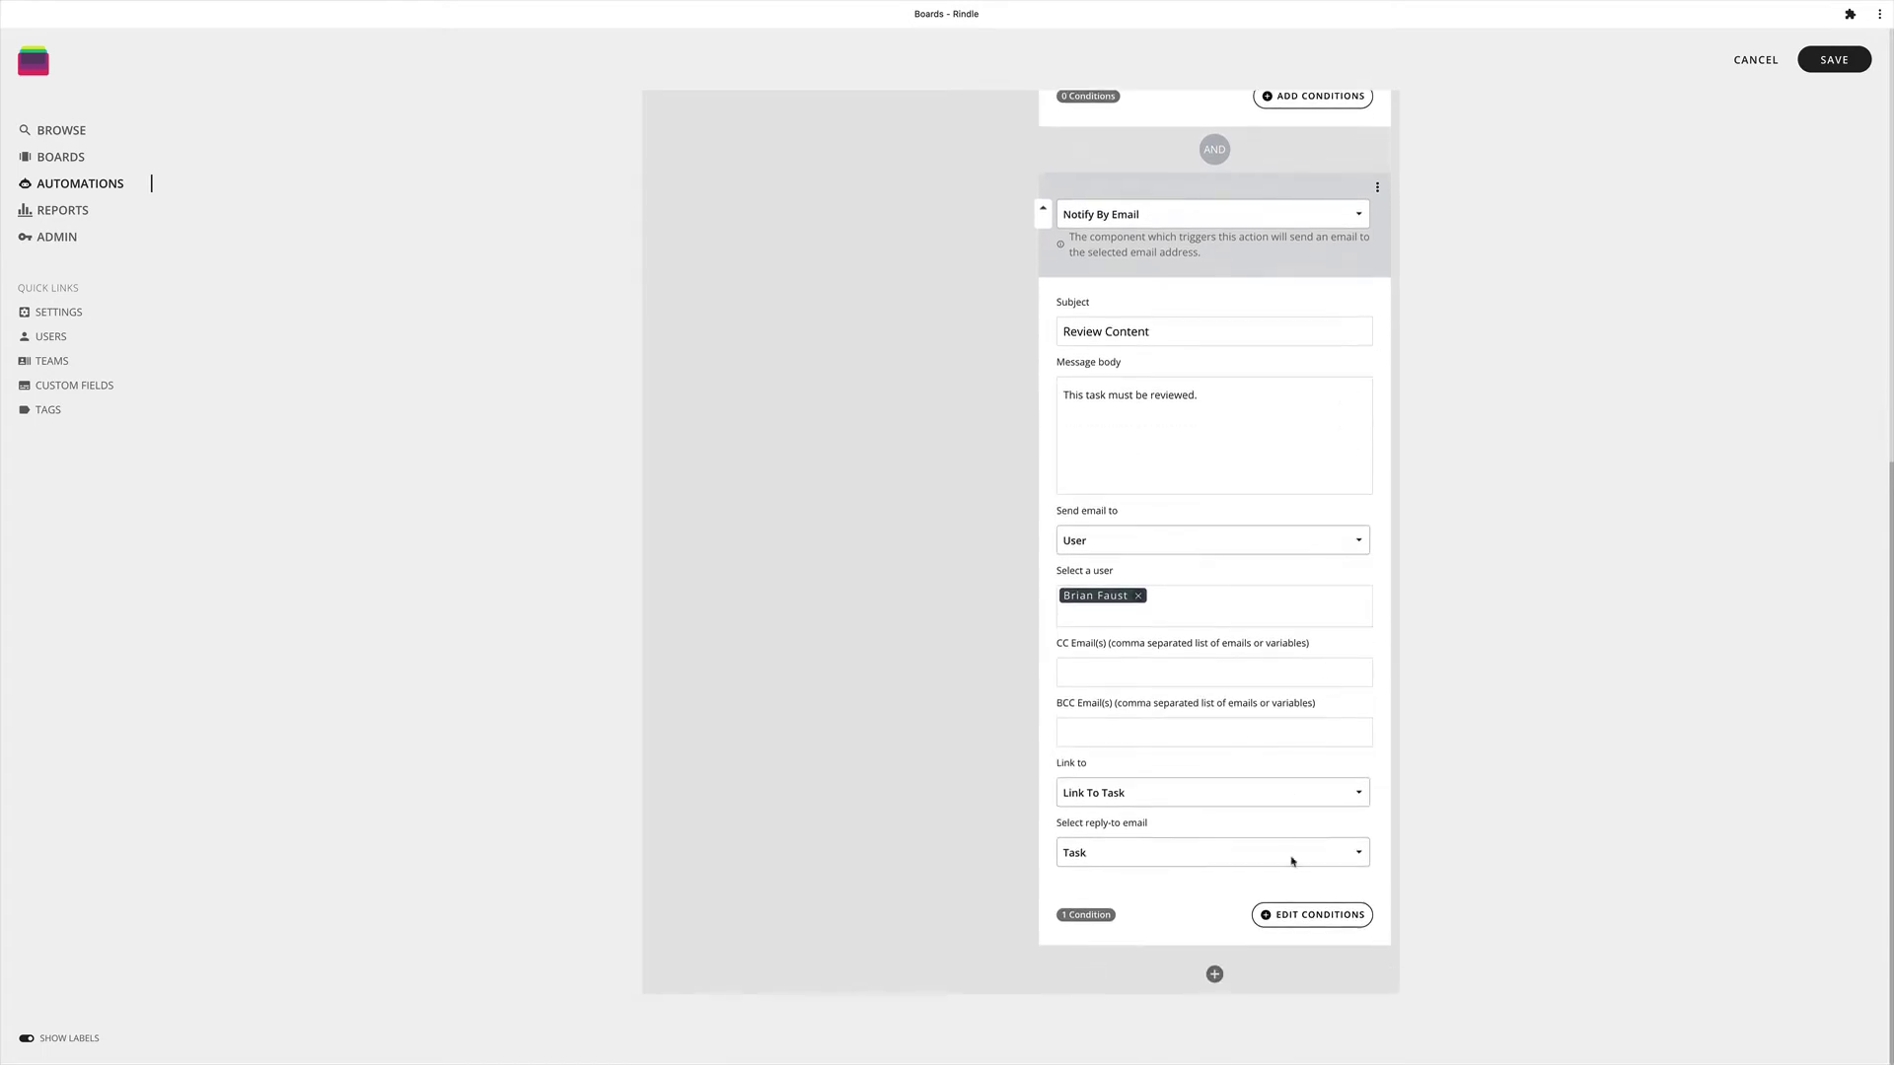
pyautogui.click(1303, 916)
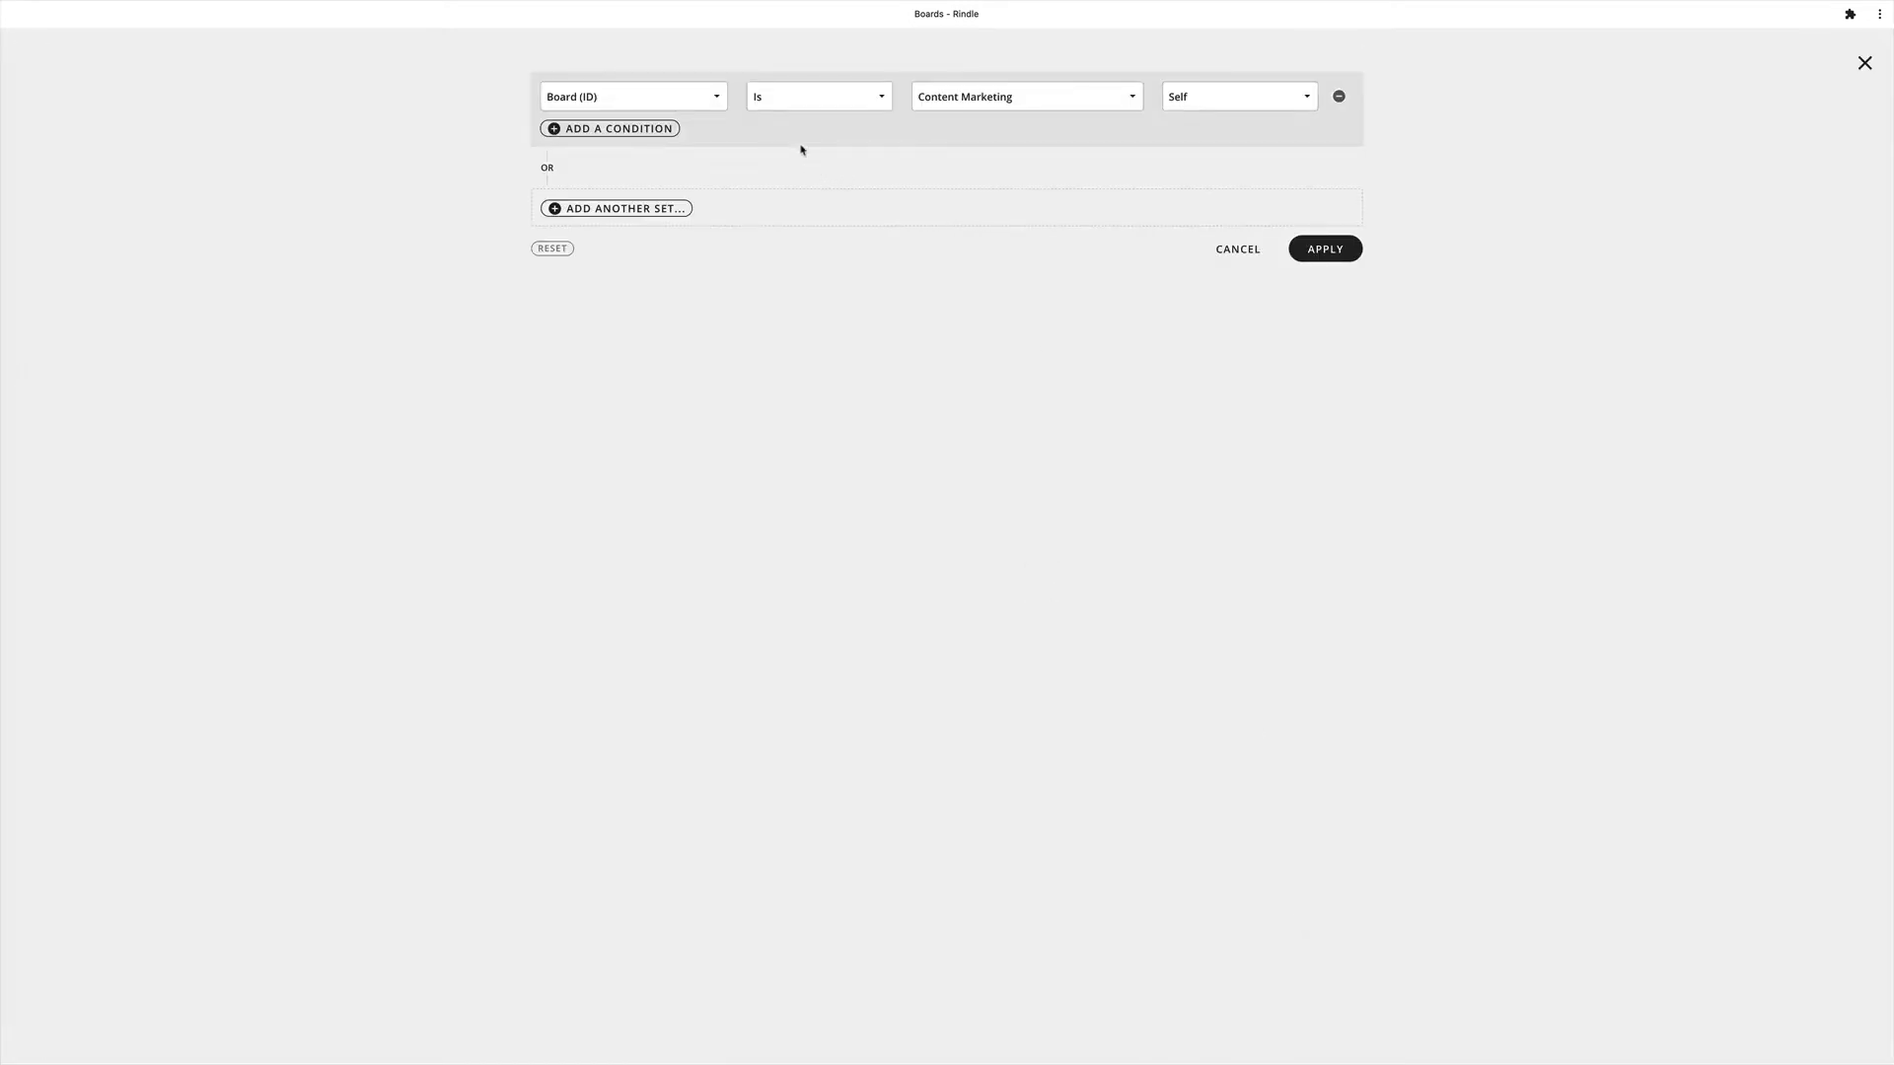
pyautogui.click(1338, 95)
pyautogui.click(1322, 144)
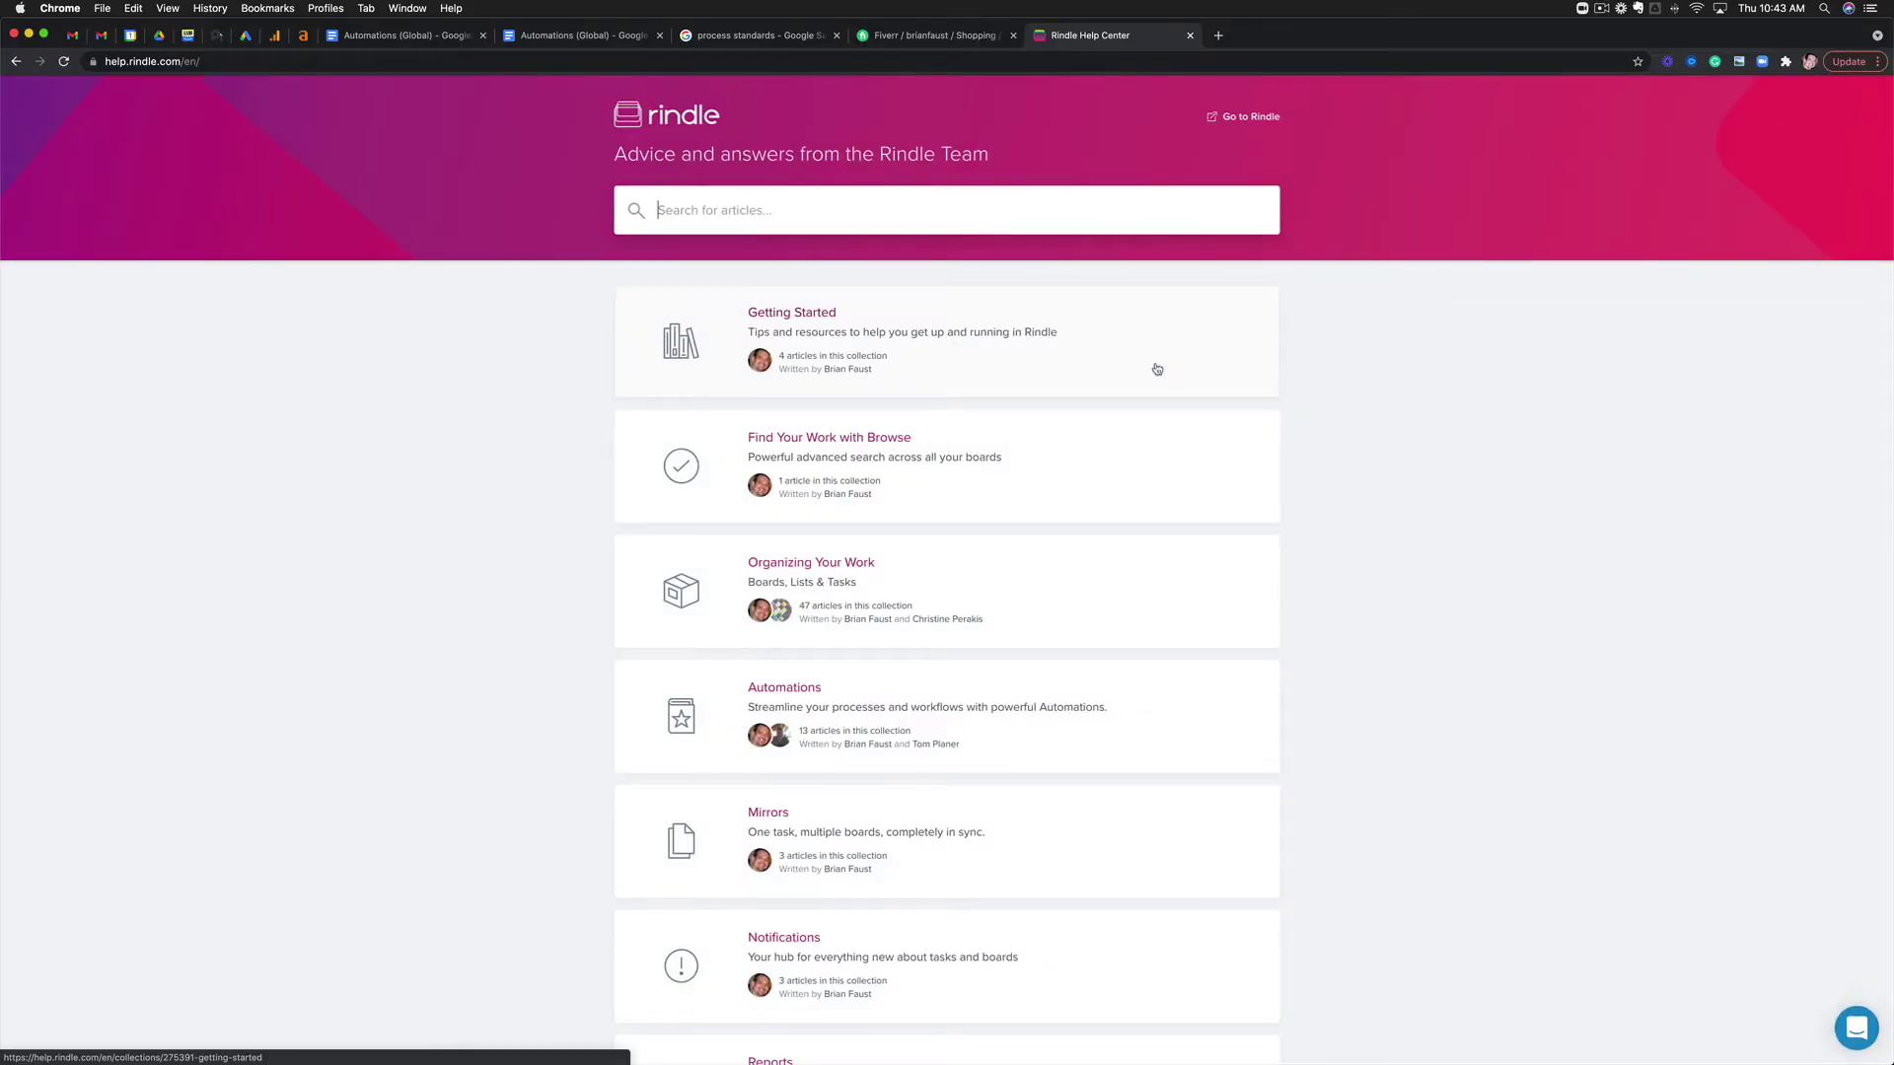
# - Search the Rindle Help Center for "variables" and examine the available variables in the Automation Variables article
pyautogui.write('variables')
pyautogui.press('Return')
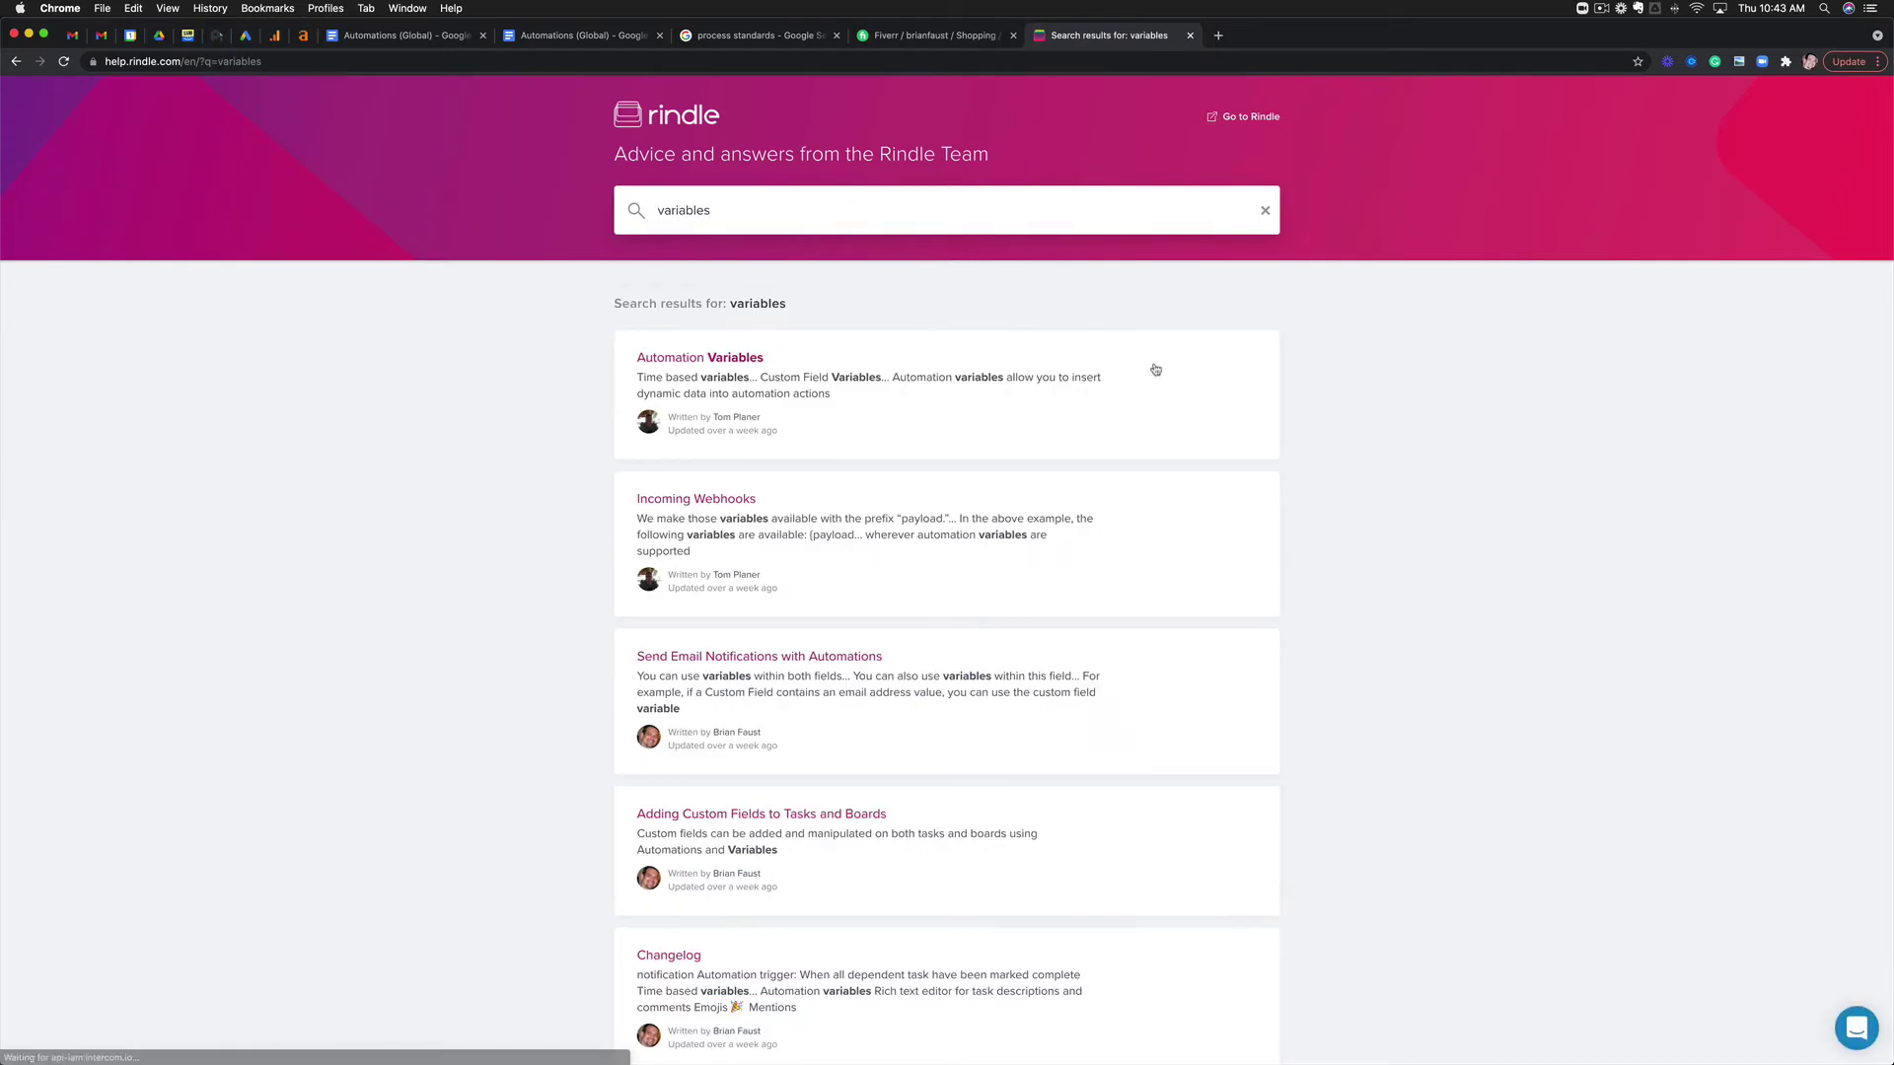
pyautogui.click(742, 360)
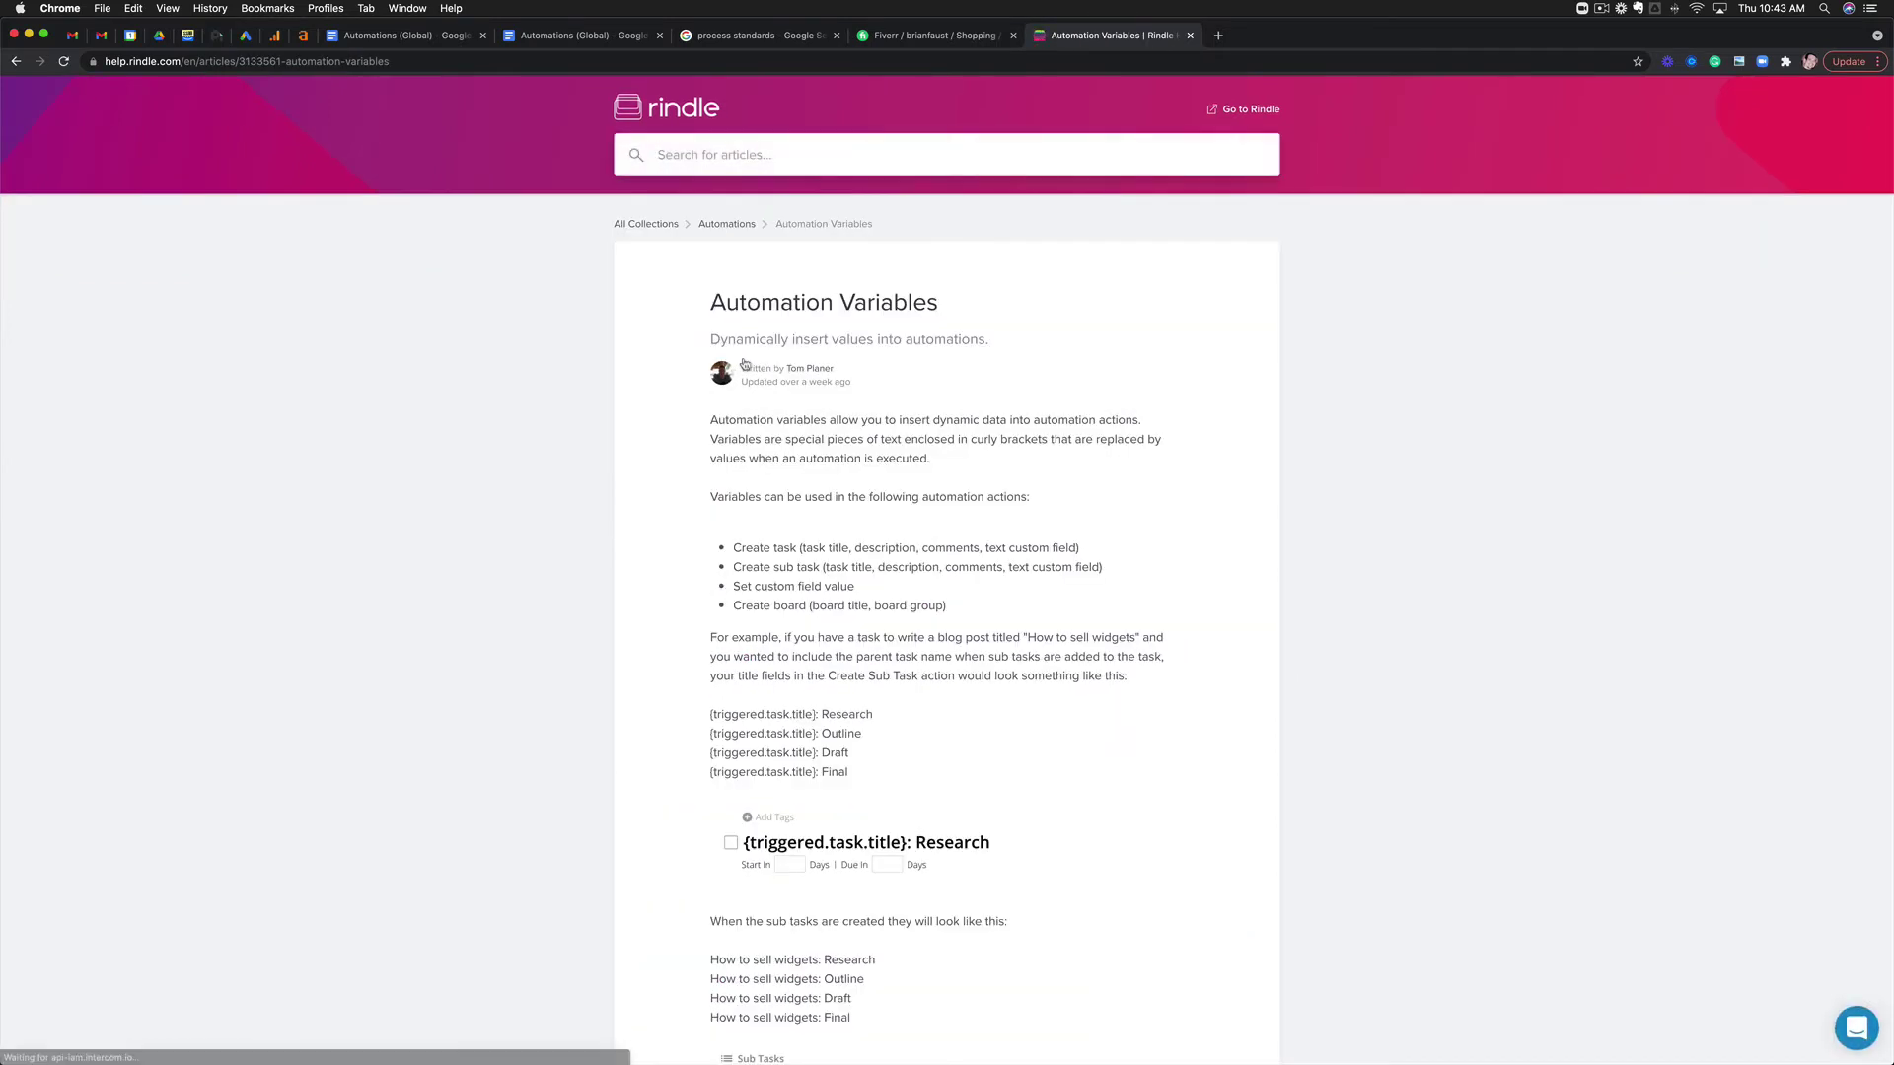
pyautogui.scroll(-5, 1044, 434)
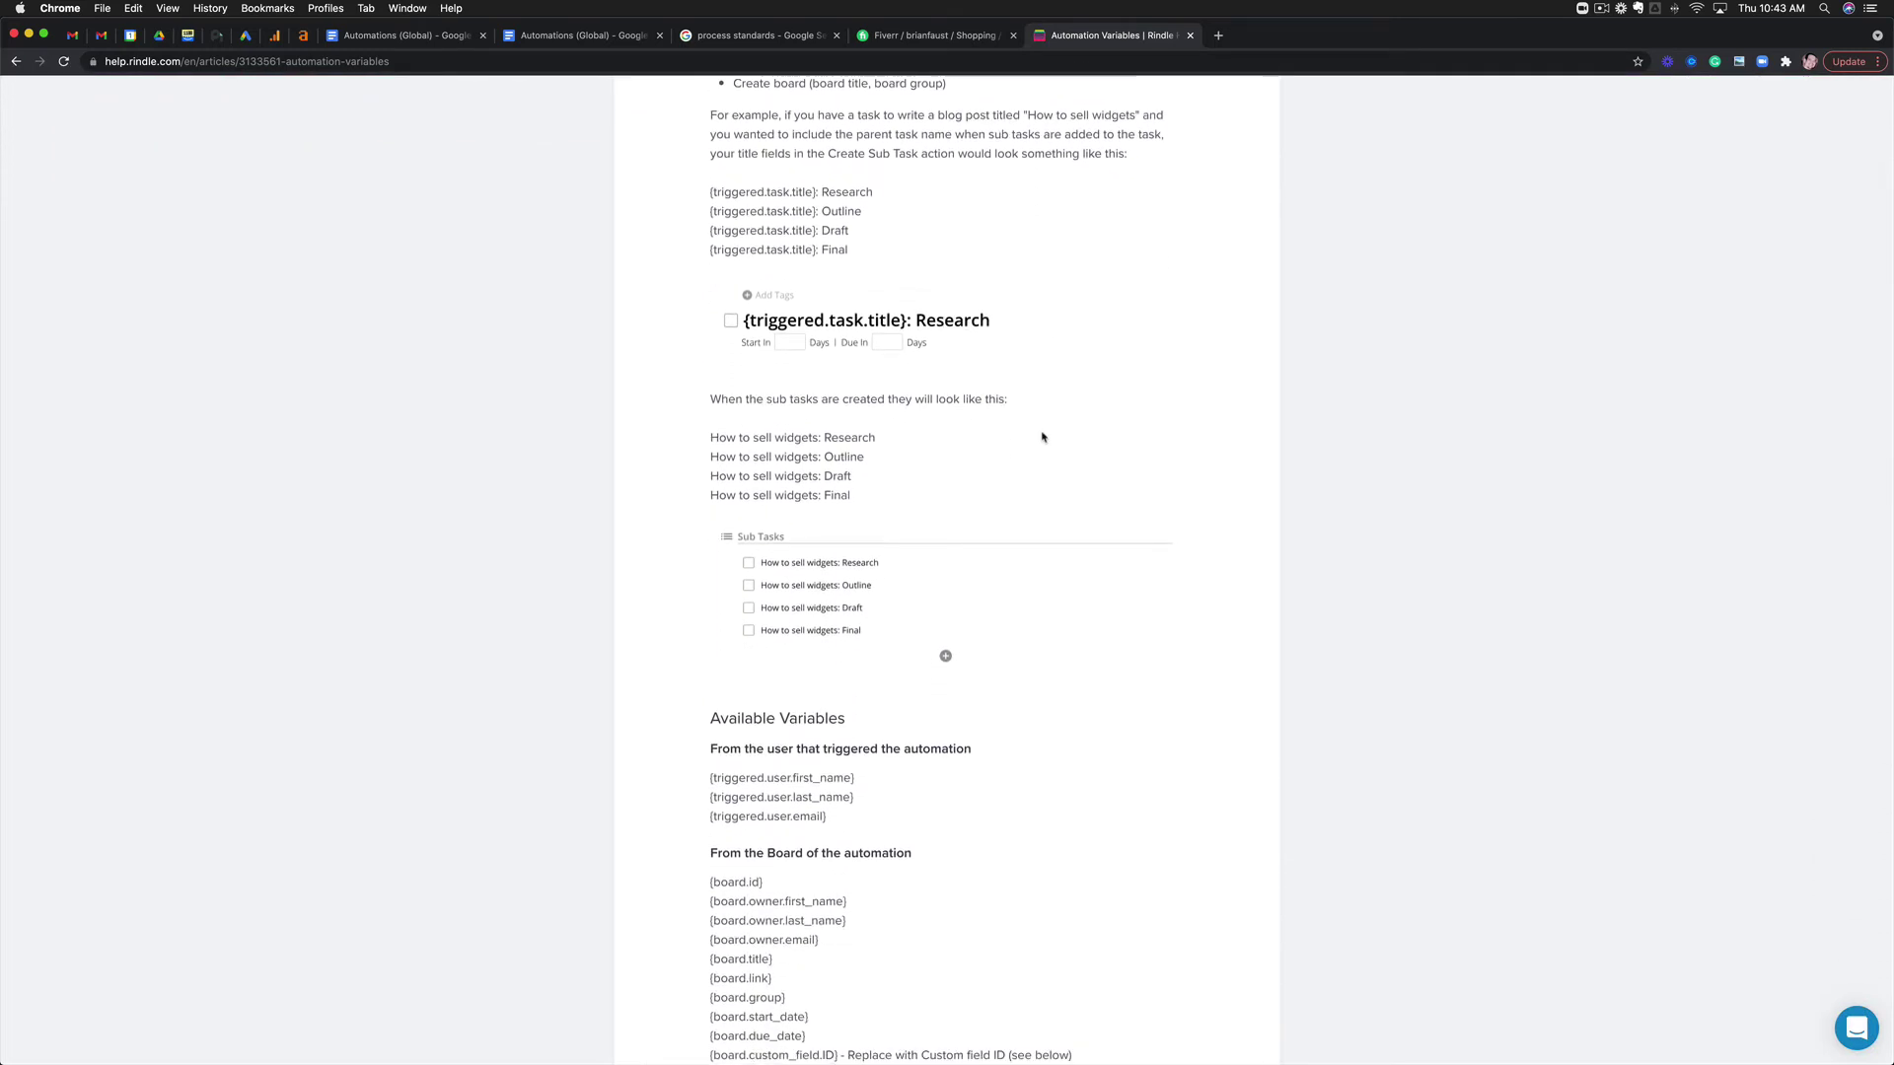
pyautogui.scroll(-3, 1042, 437)
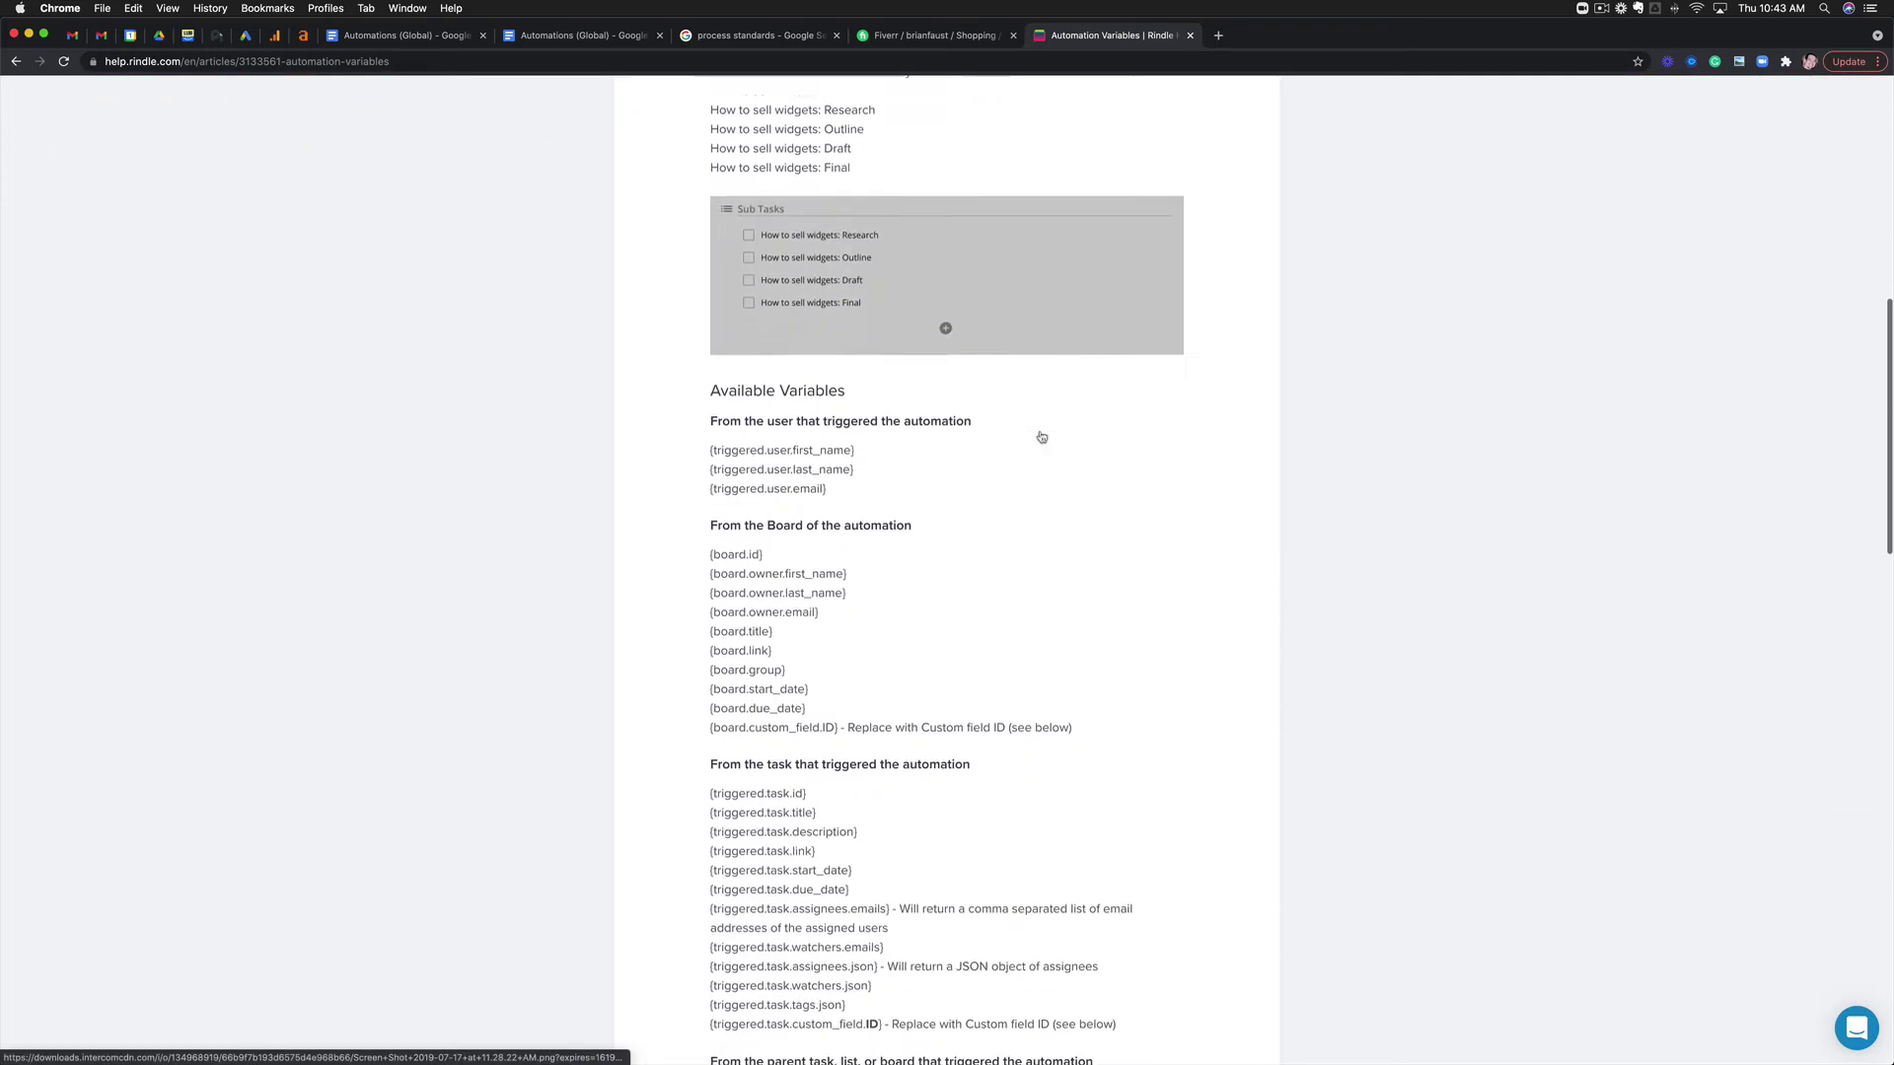
pyautogui.scroll(-1, 1043, 437)
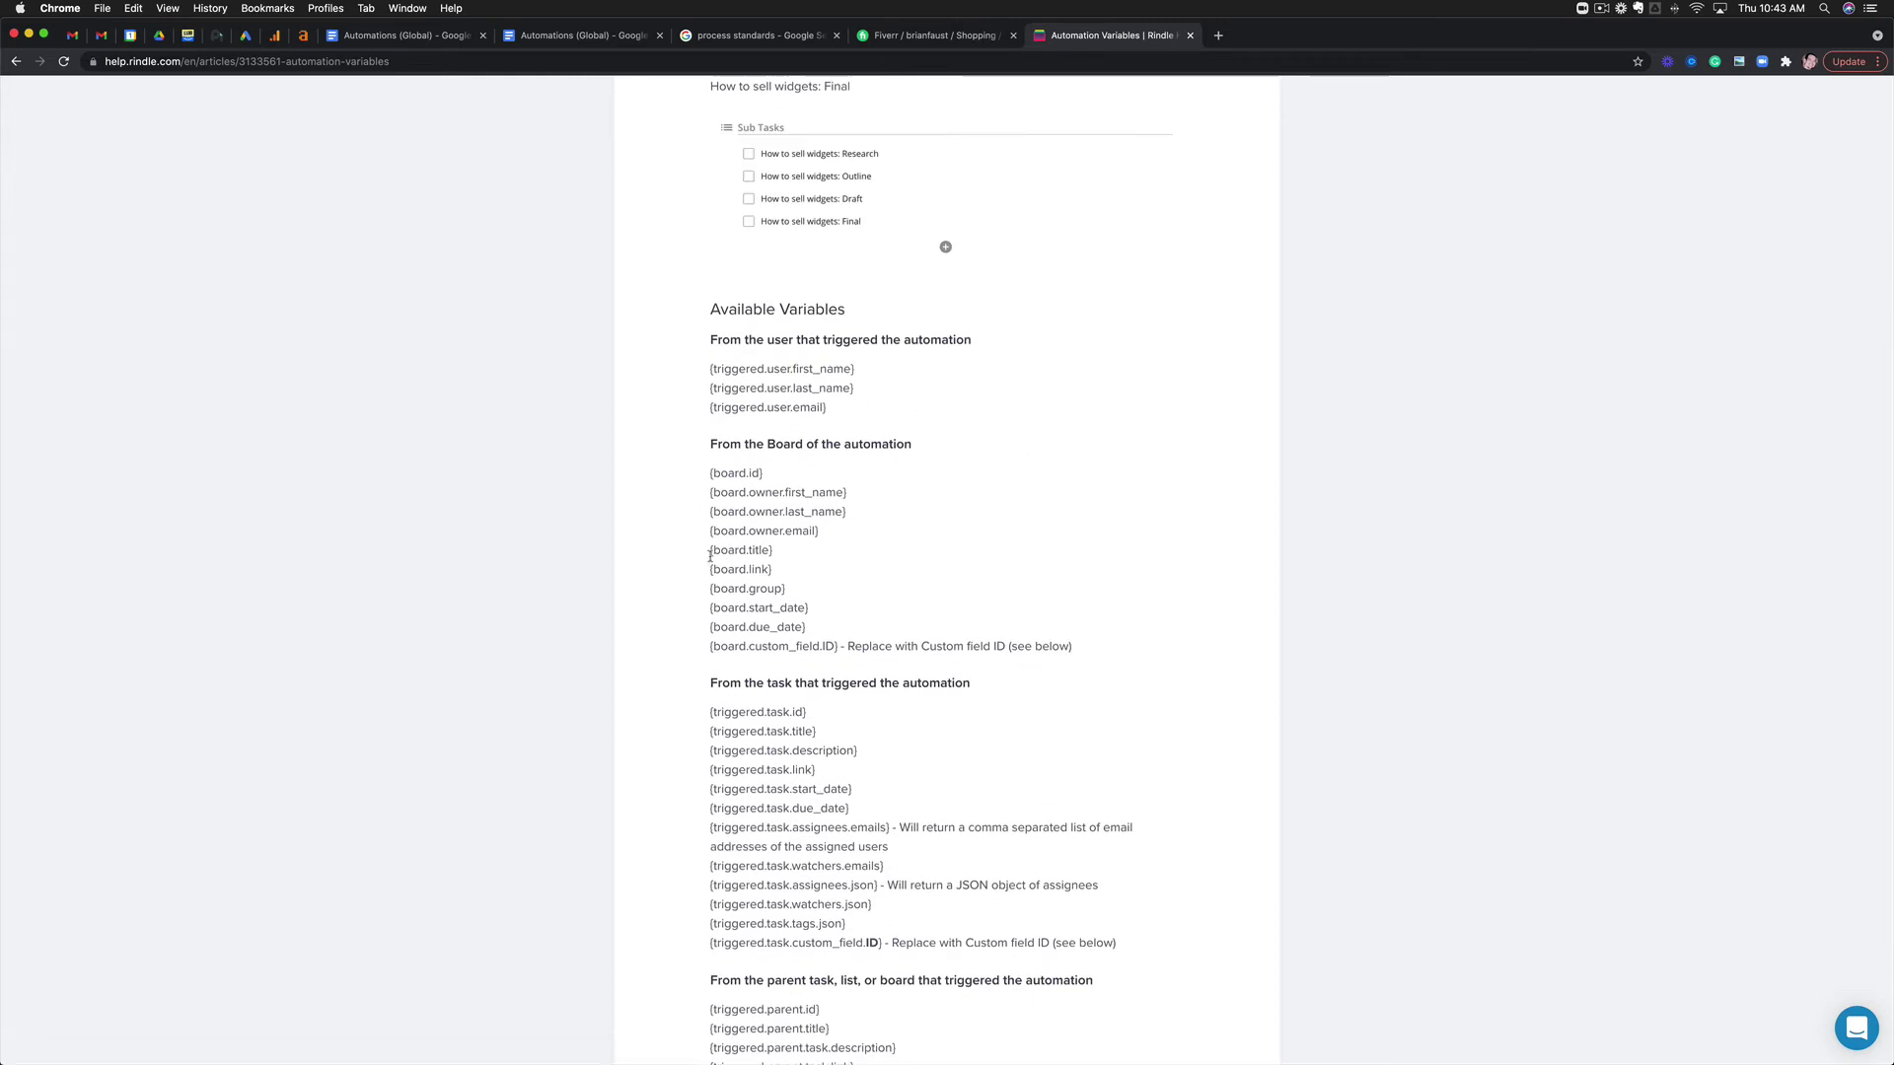
# - Copy the {board.title} variable, switch back to the Rindle rule editor and extend the email subject to "Review Content on {board.title}"
pyautogui.moveTo(774, 551); pyautogui.dragTo(712, 551)
pyautogui.press('super+Tab')
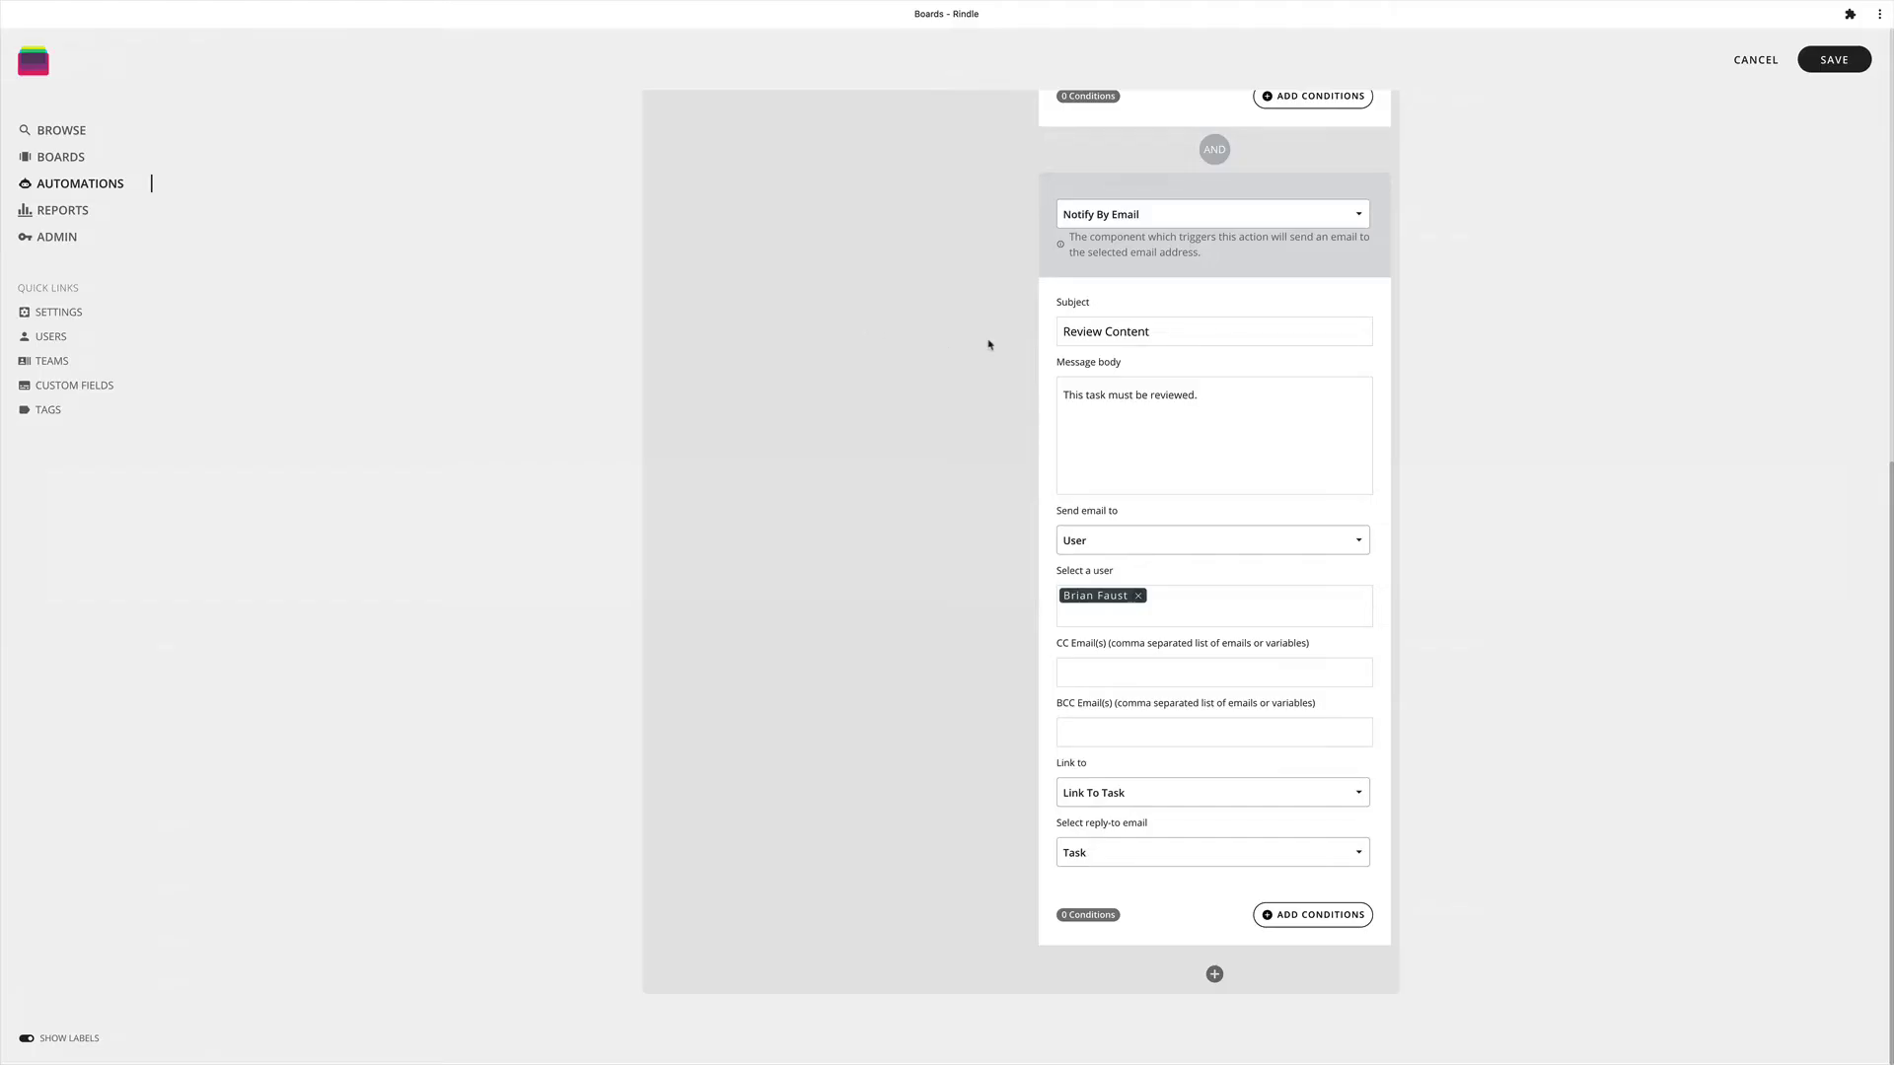
pyautogui.click(1163, 328)
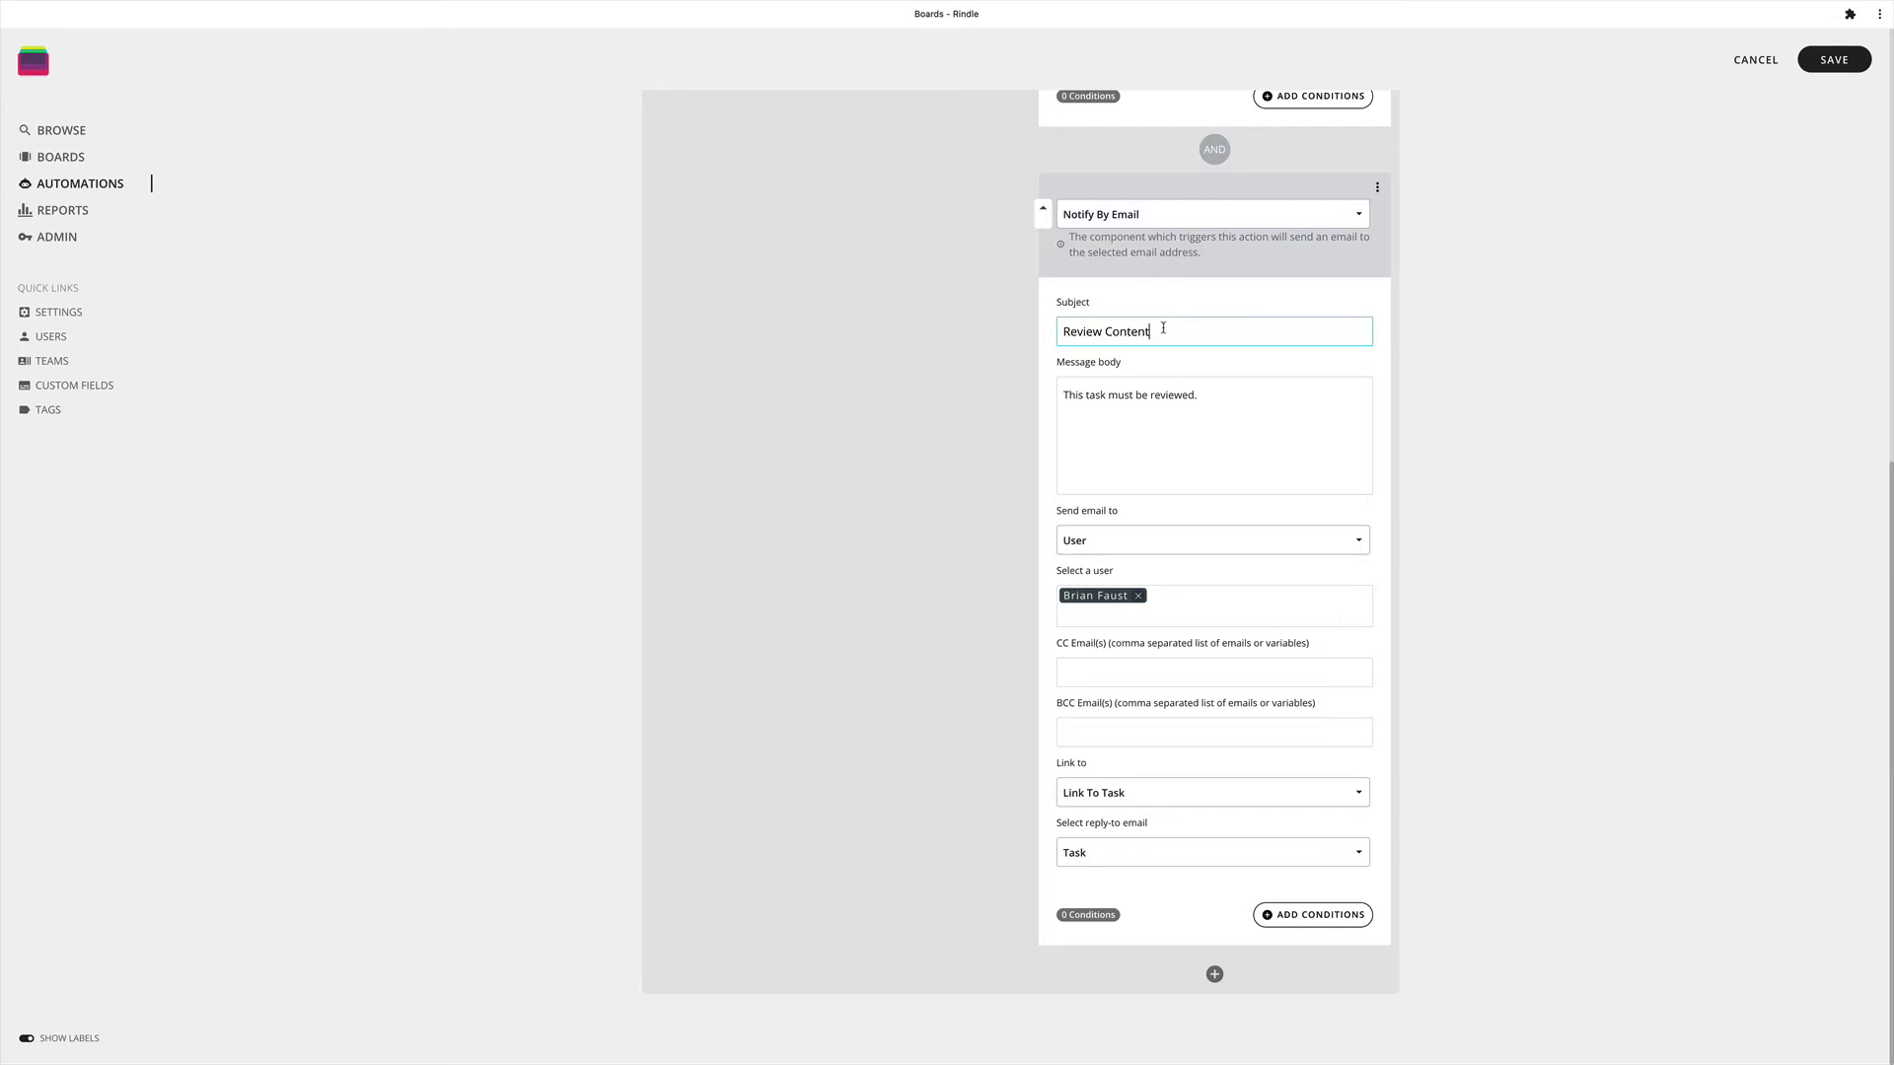
pyautogui.write('on')
pyautogui.write('{board.title}')
# - Replace the message body with "This task was moved to Review ({board.title}) by {triggered.user.first_name} {triggered.user.last_name} ({triggered.user.email}) on {date.utc} at {time.utc}." and save the rule
pyautogui.click(1205, 396)
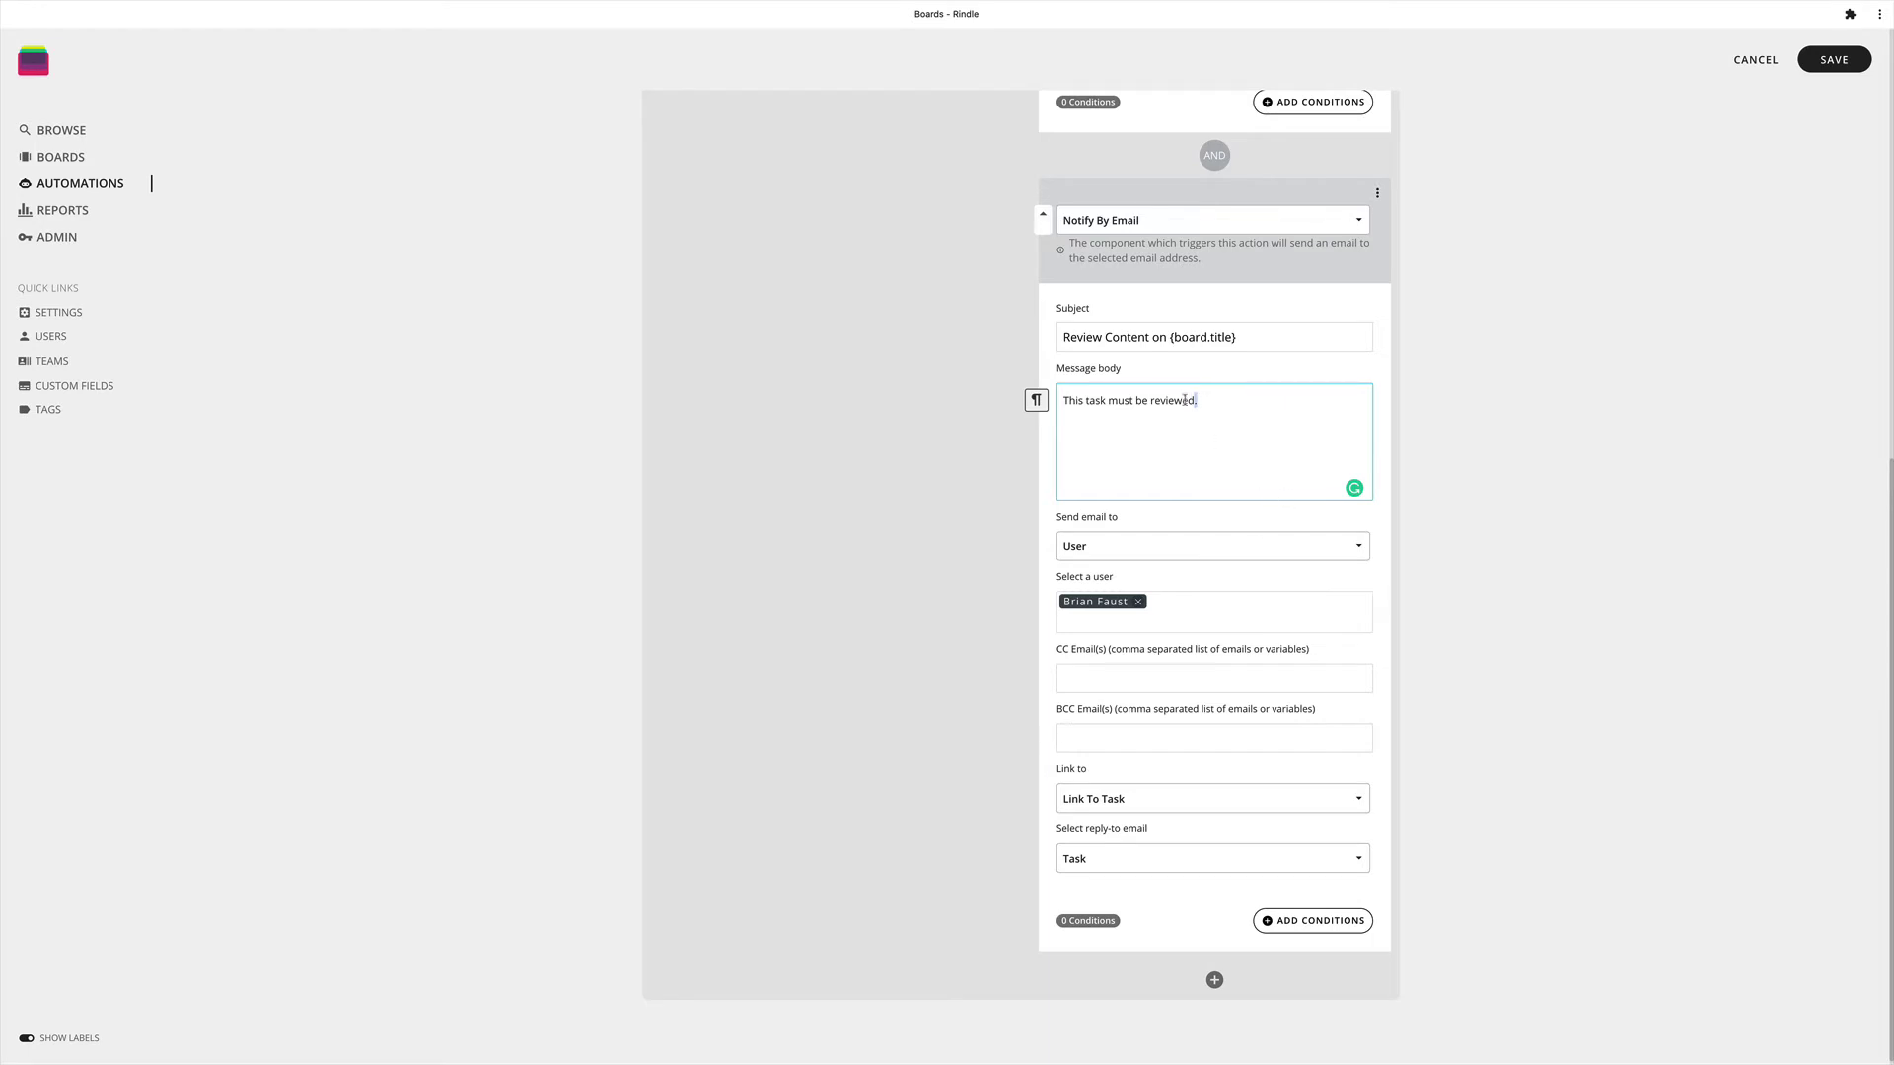
pyautogui.moveTo(1196, 400); pyautogui.dragTo(1062, 402)
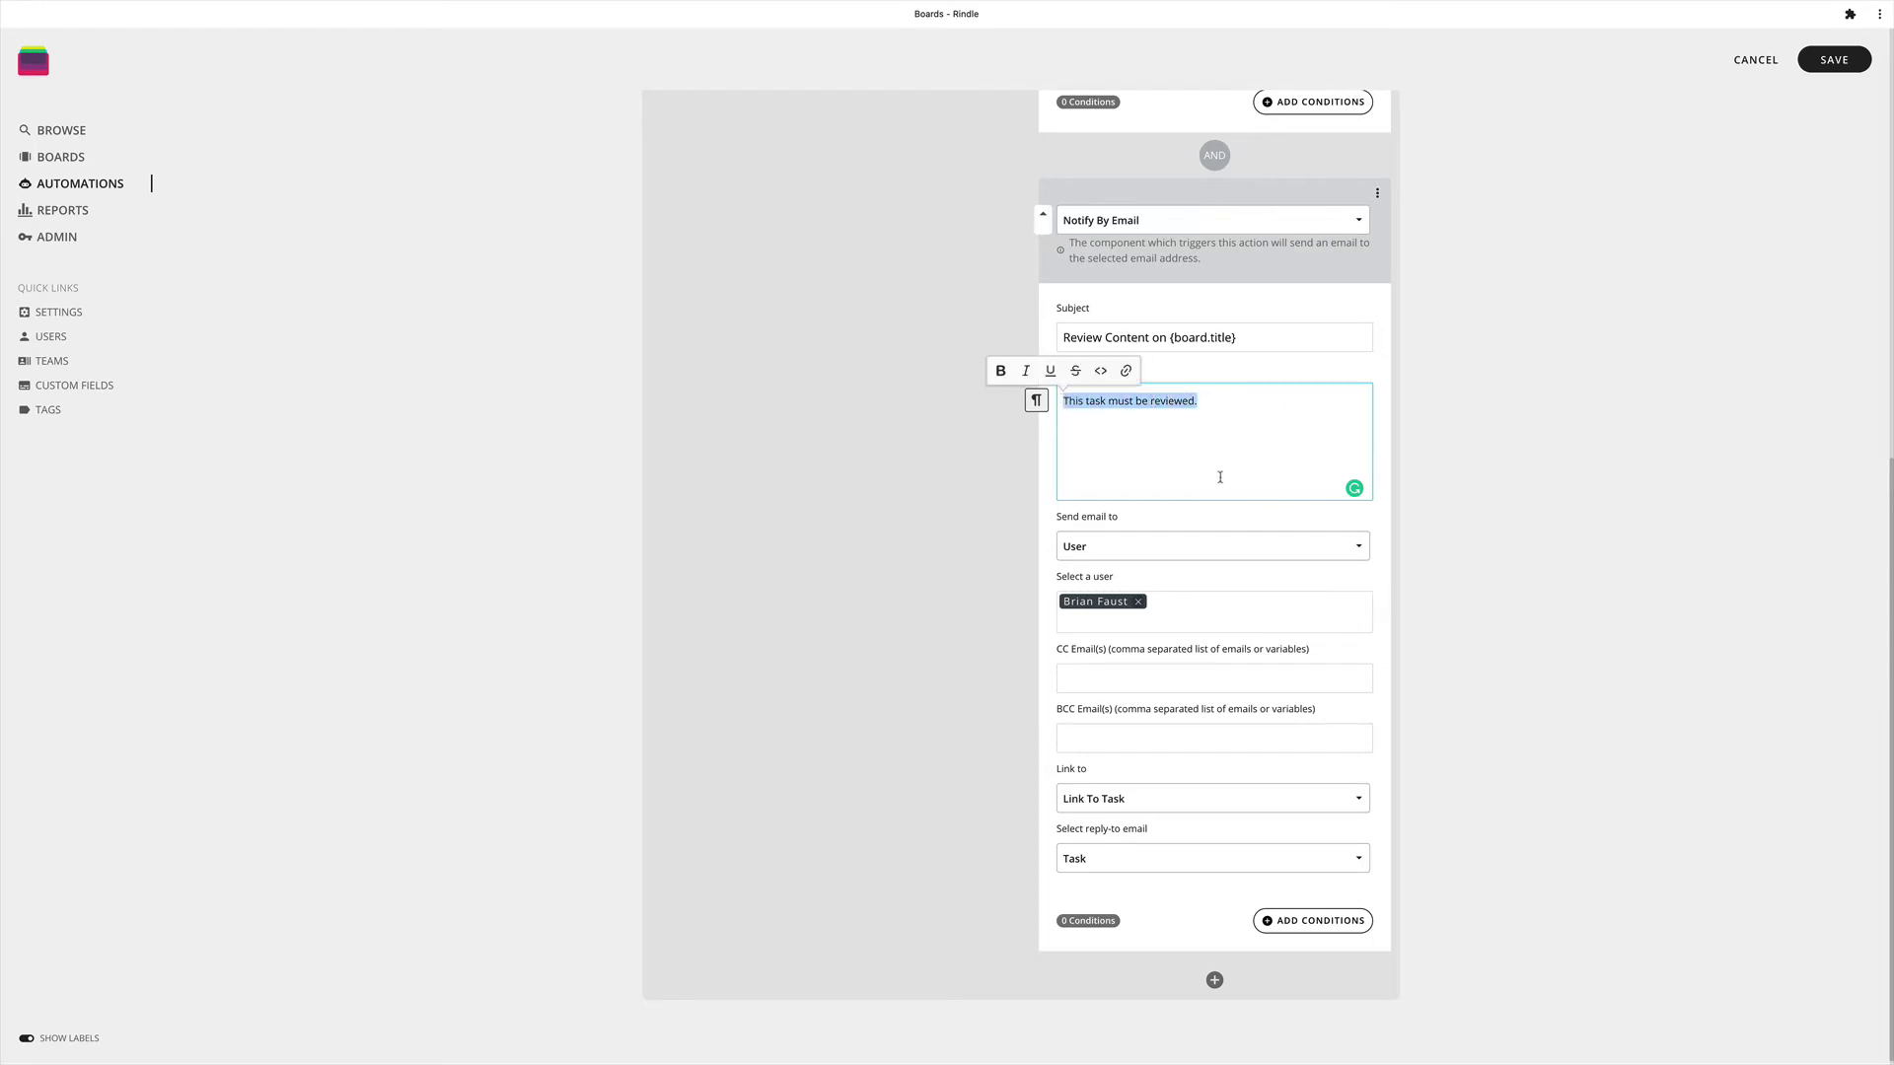
pyautogui.write('This task was moved to Review ({board.title}) by {triggered.user.first_name} {triggered.user.last_name} ({triggered.user.email}) on {date.utc} at {time.utc}.')
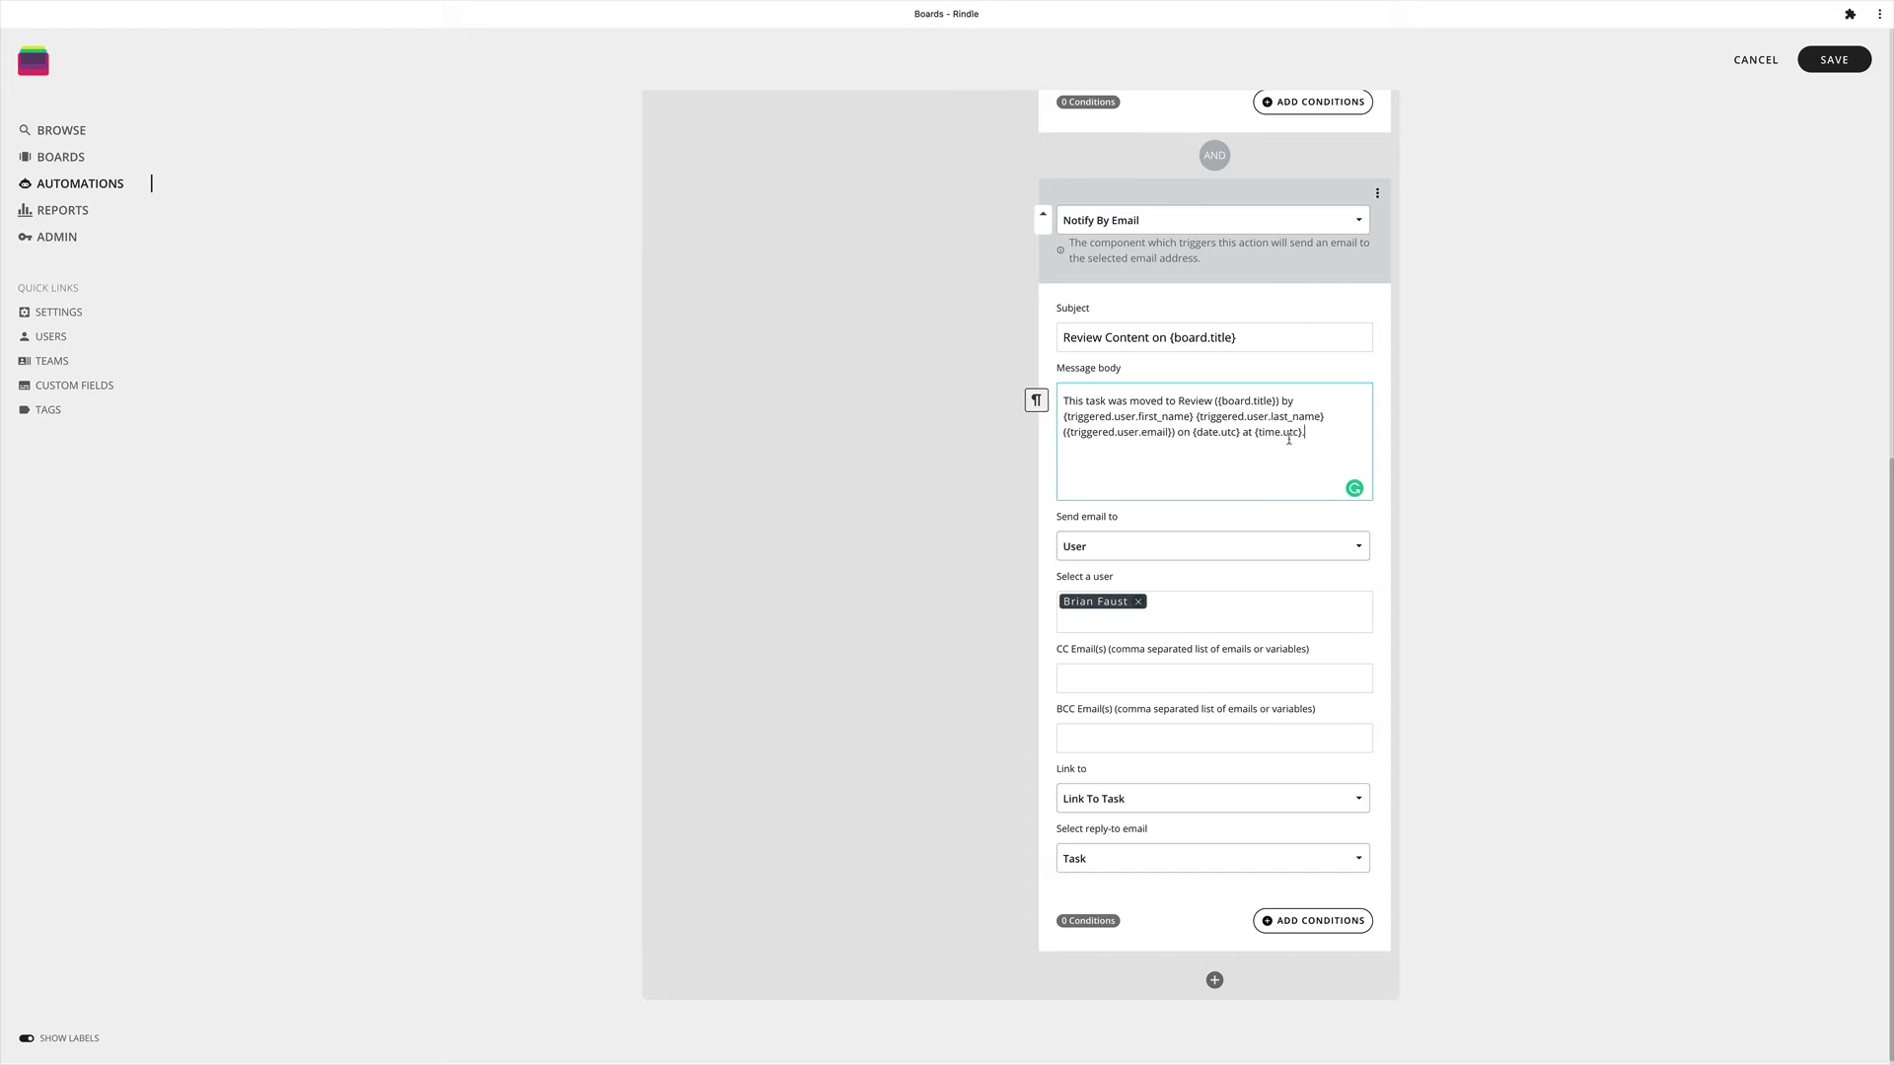
pyautogui.scroll(1, 1226, 530)
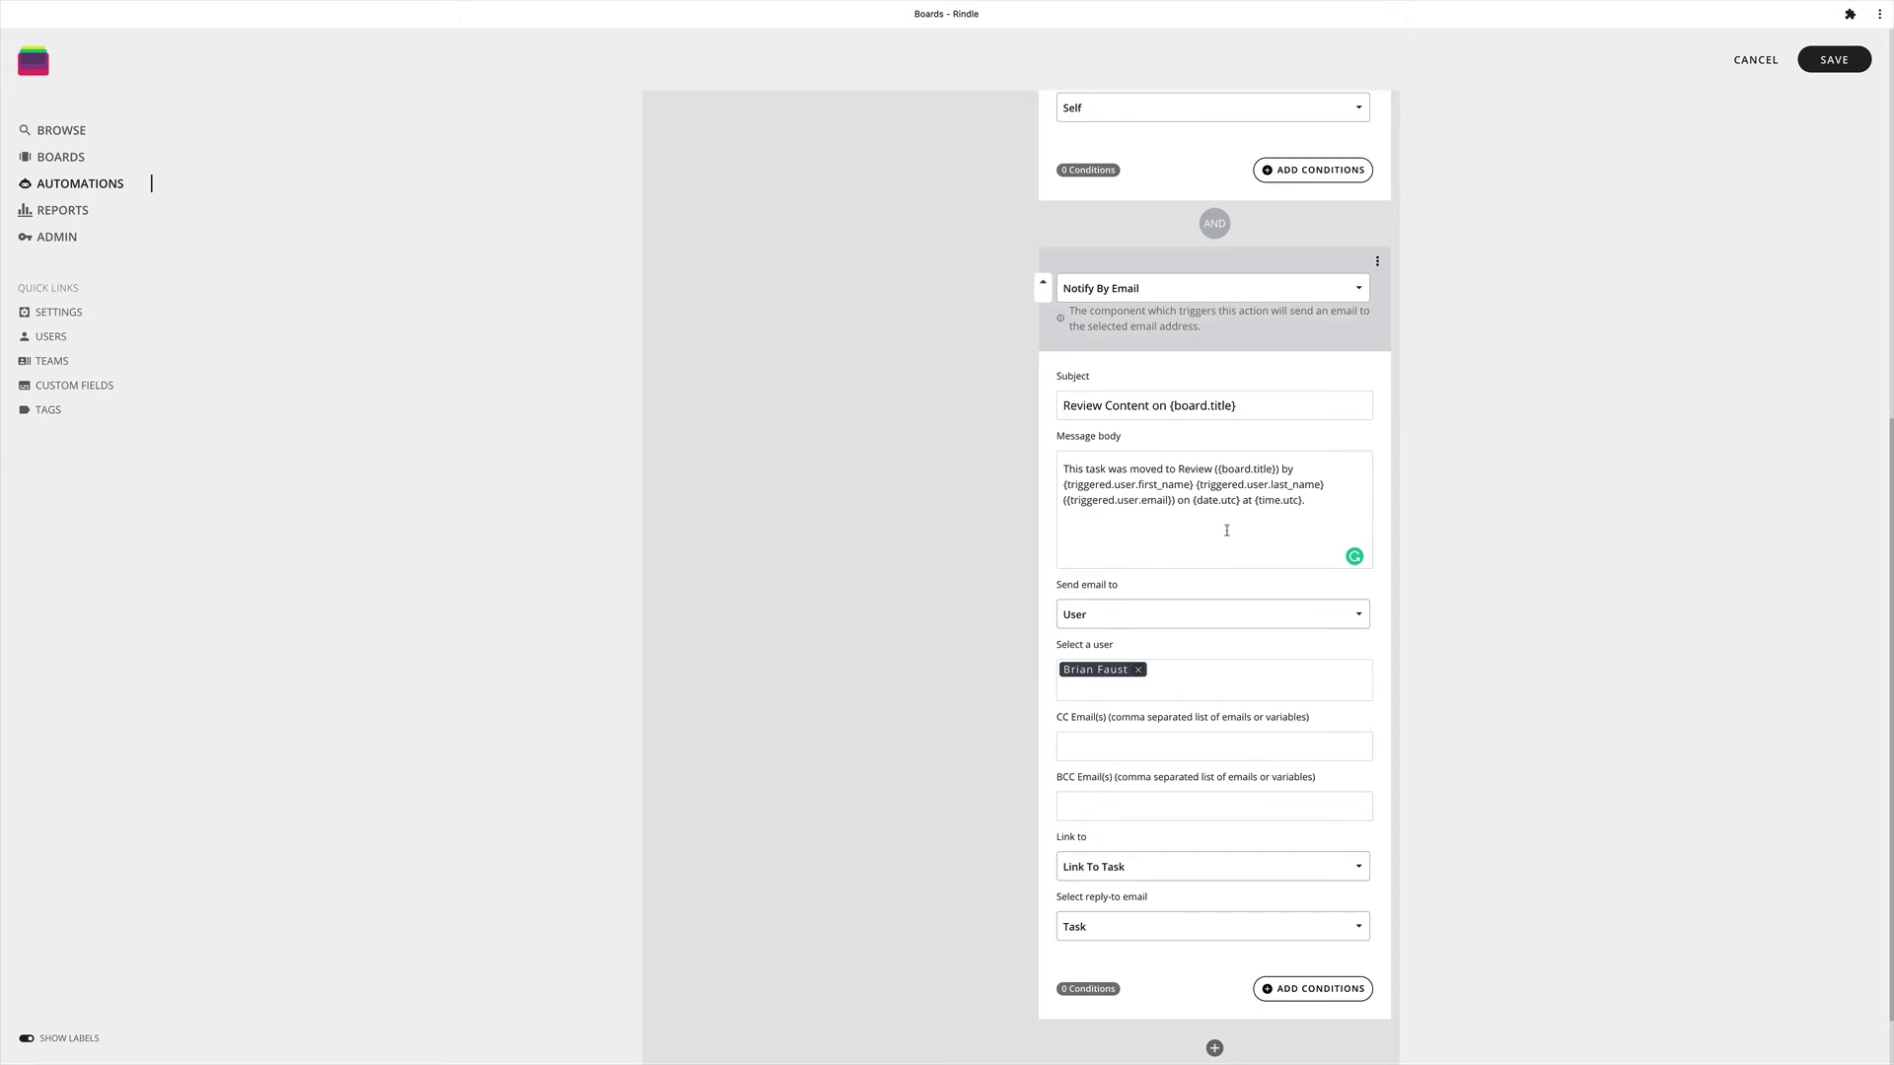
pyautogui.click(1834, 66)
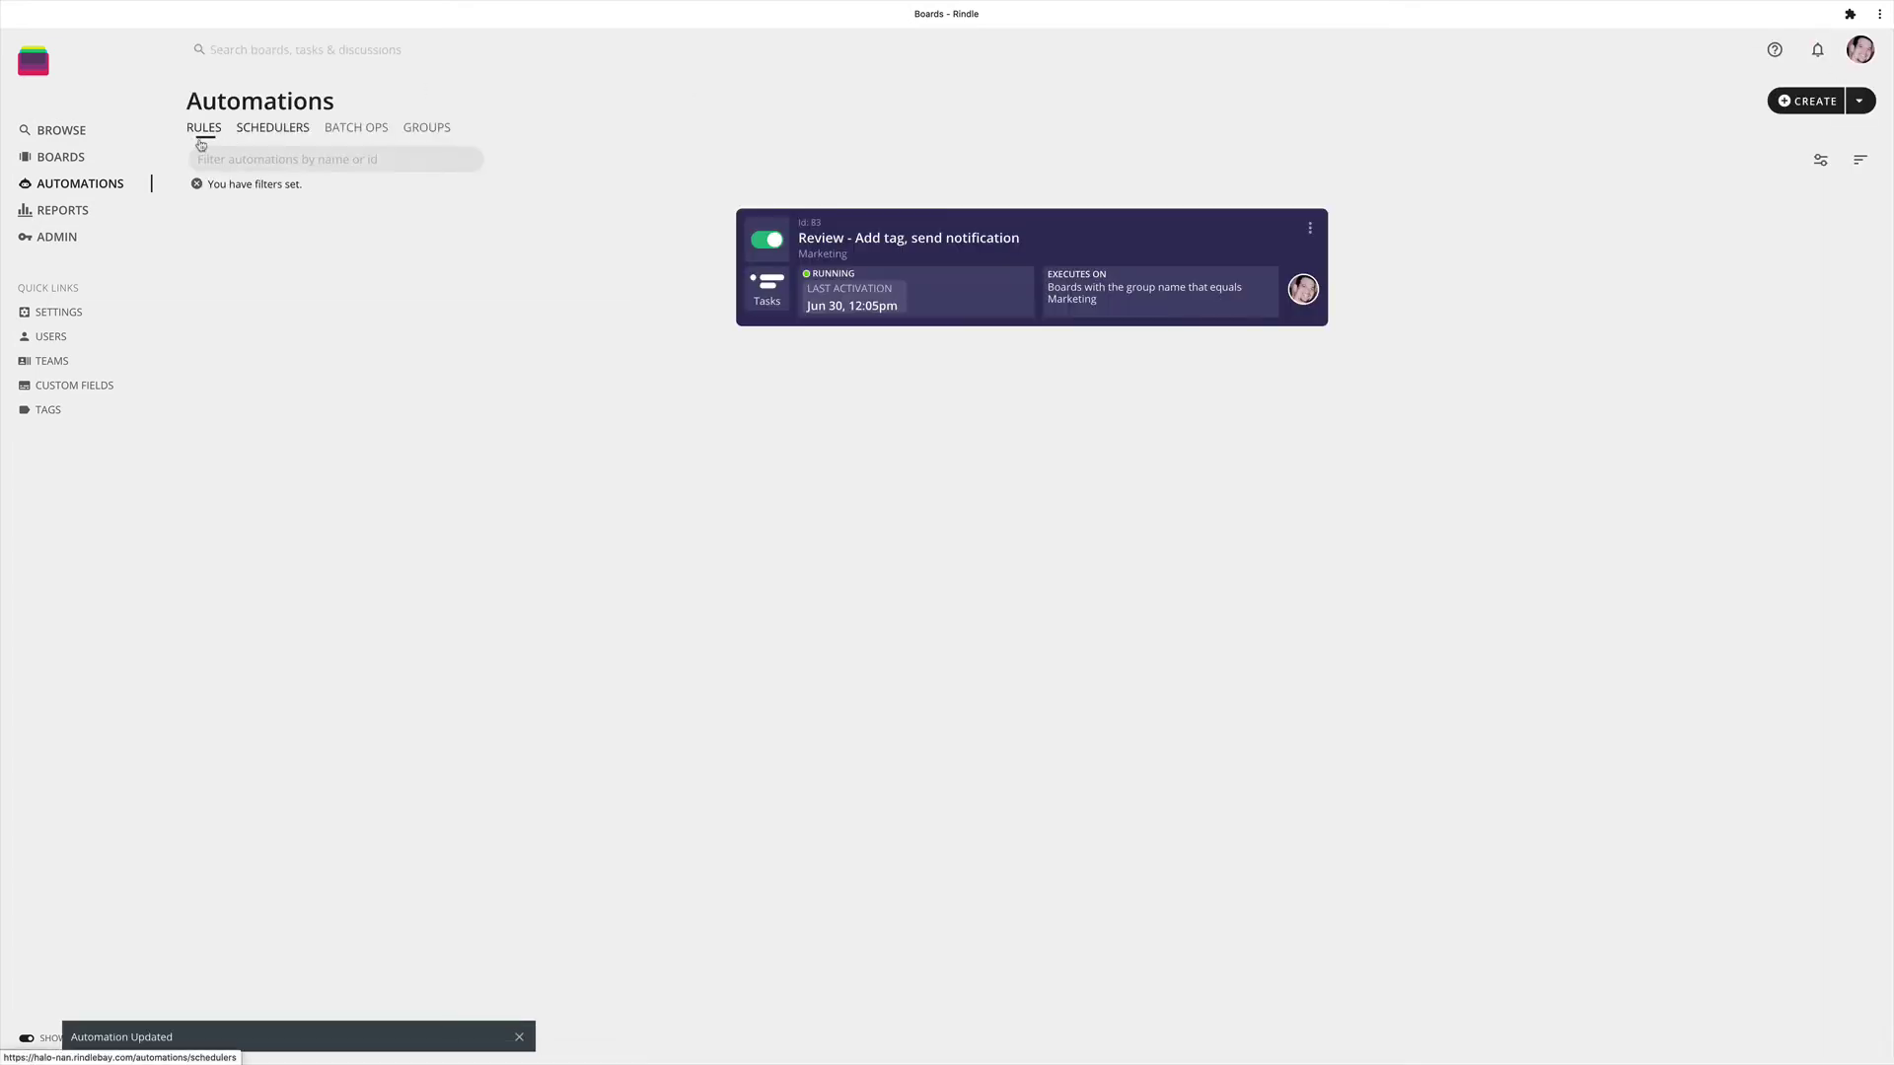
# - Open the Content Marketing board and move the eBook task from Ideas to Create and on to Review
pyautogui.click(65, 161)
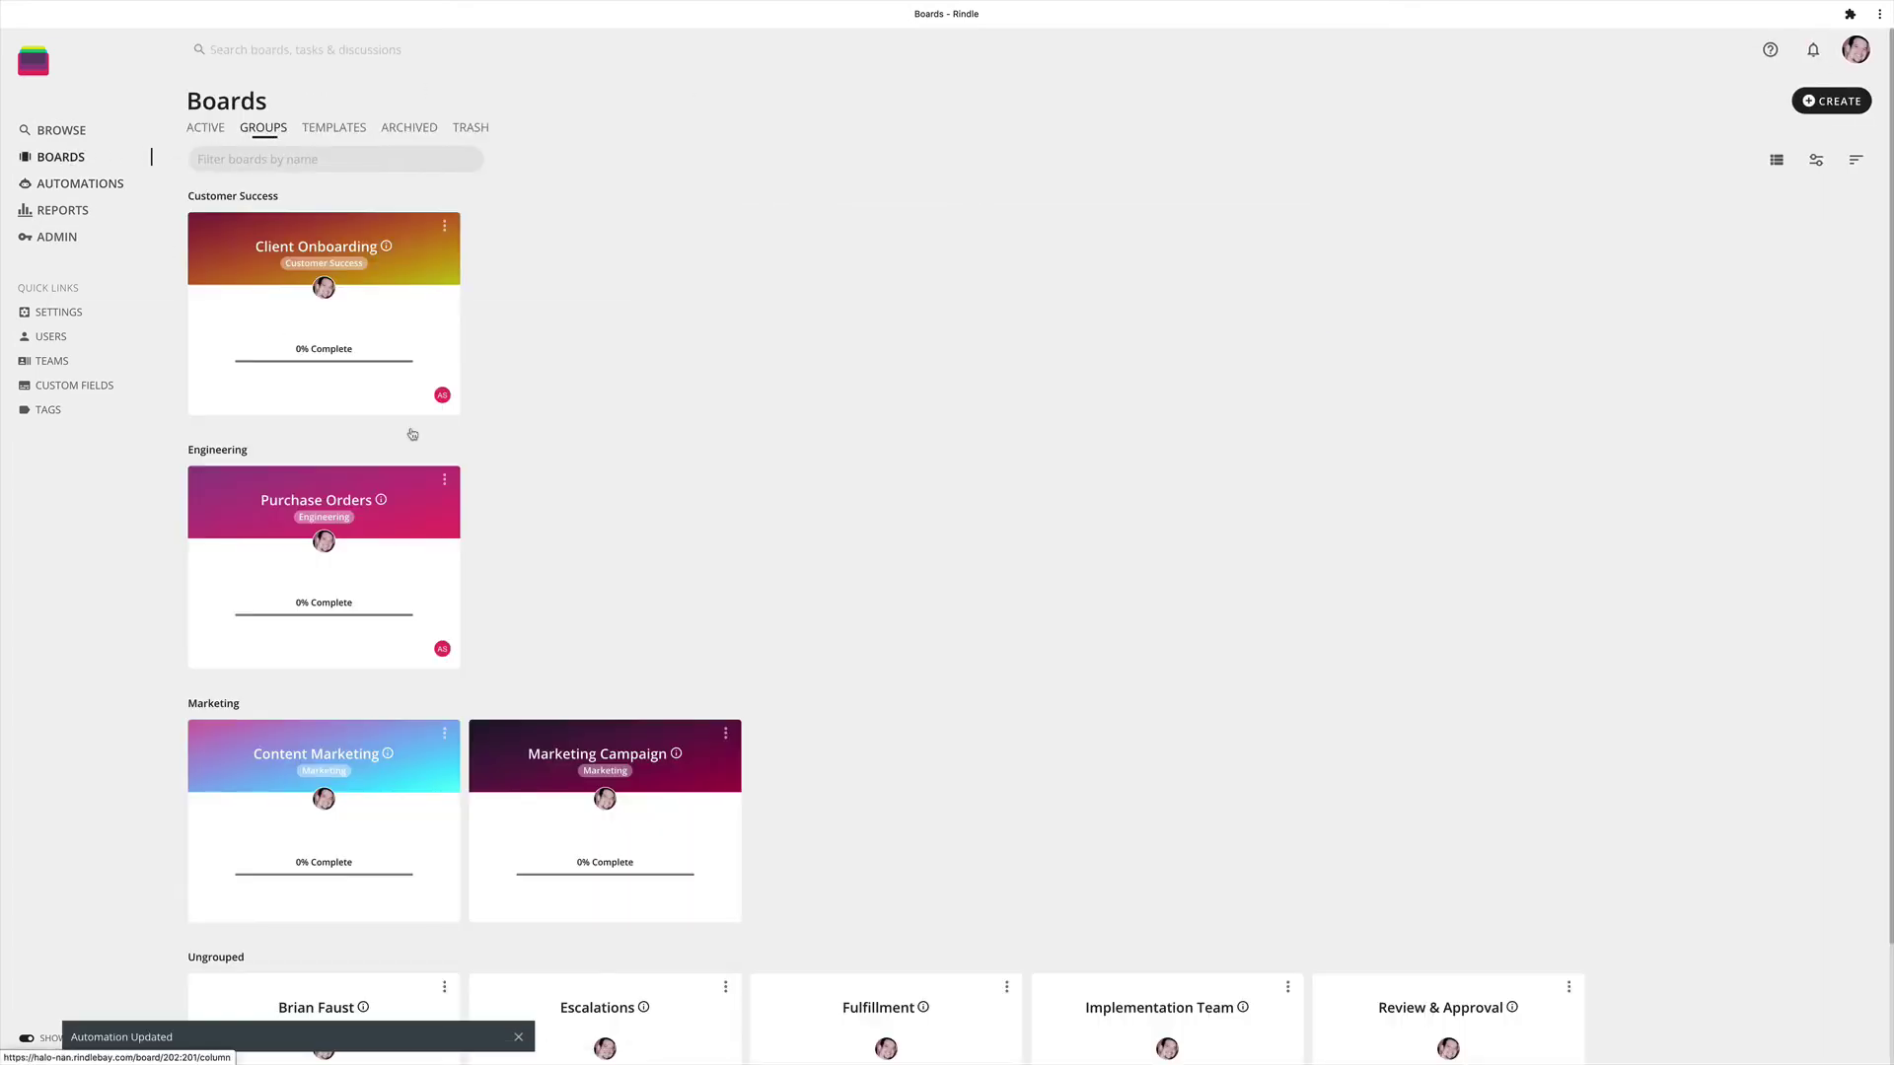
pyautogui.scroll(-2, 523, 523)
pyautogui.click(376, 625)
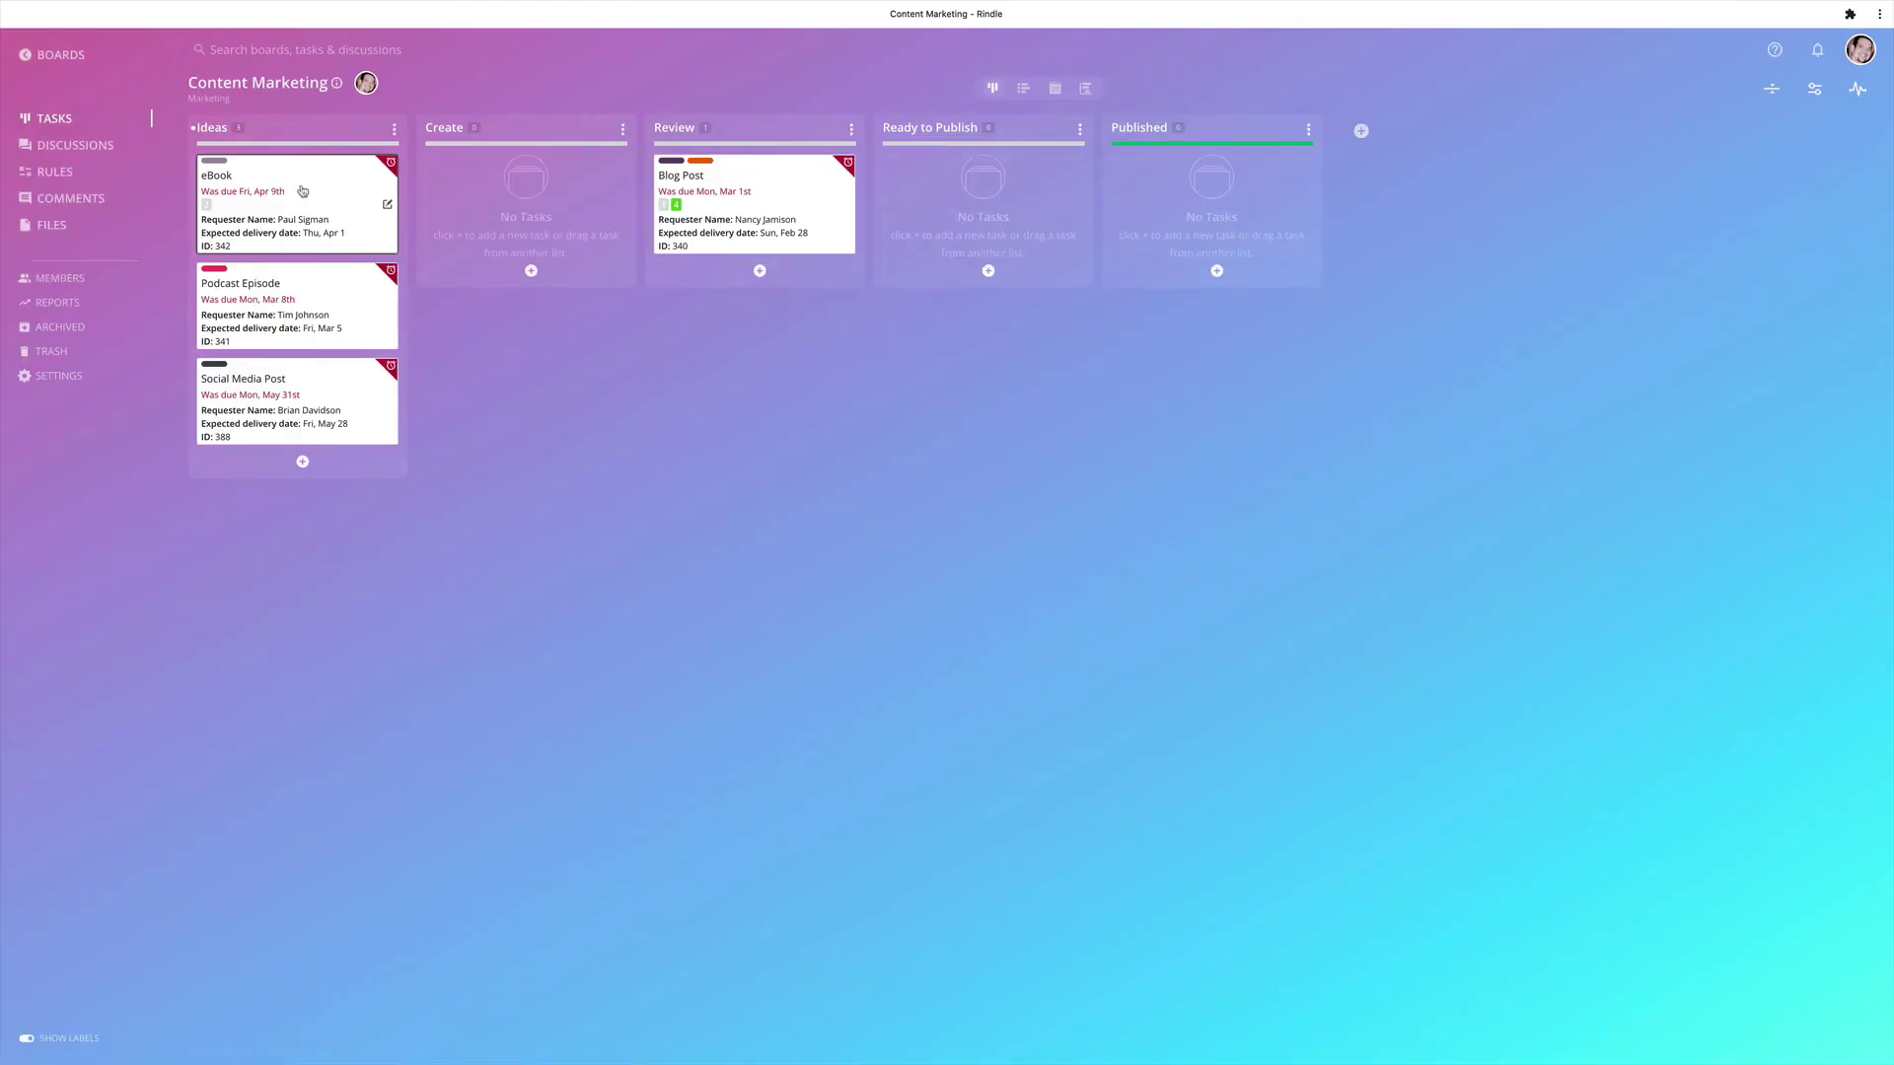
pyautogui.moveTo(384, 194); pyautogui.dragTo(505, 197)
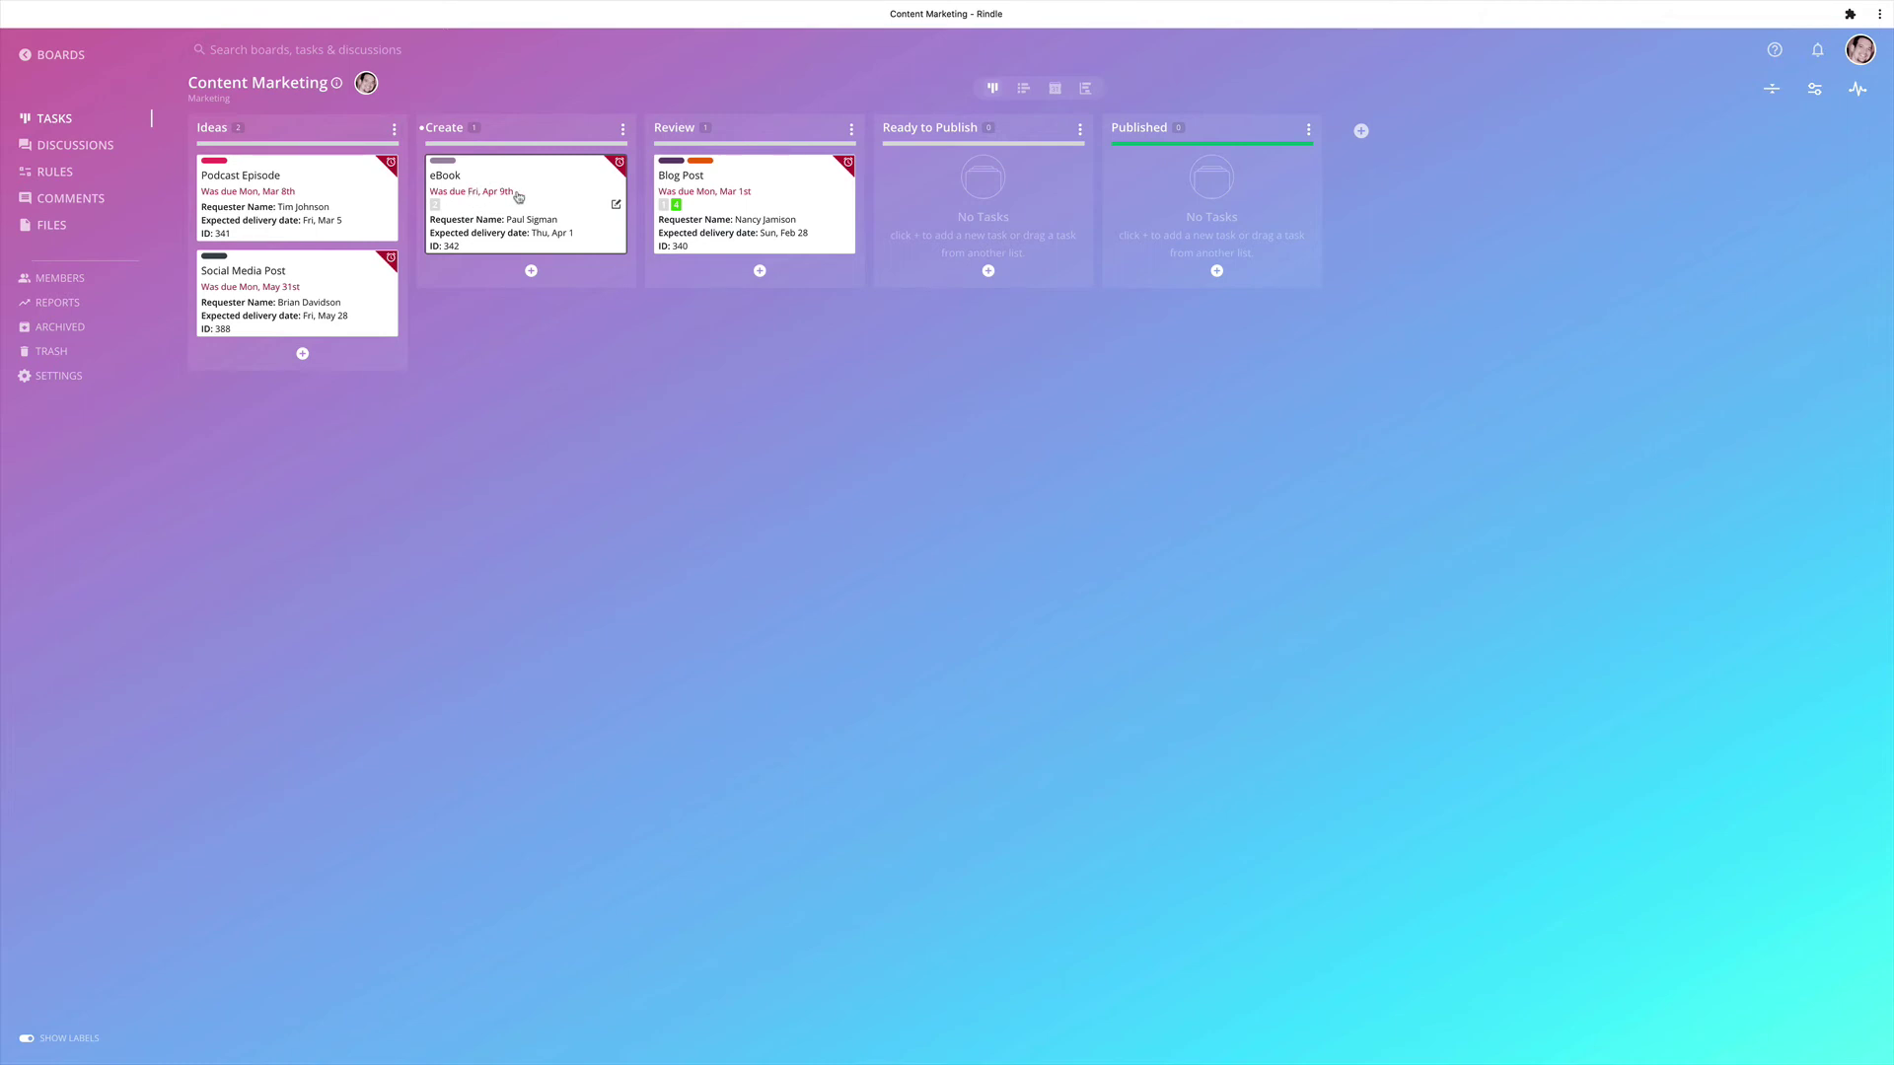
pyautogui.moveTo(517, 196); pyautogui.dragTo(760, 187)
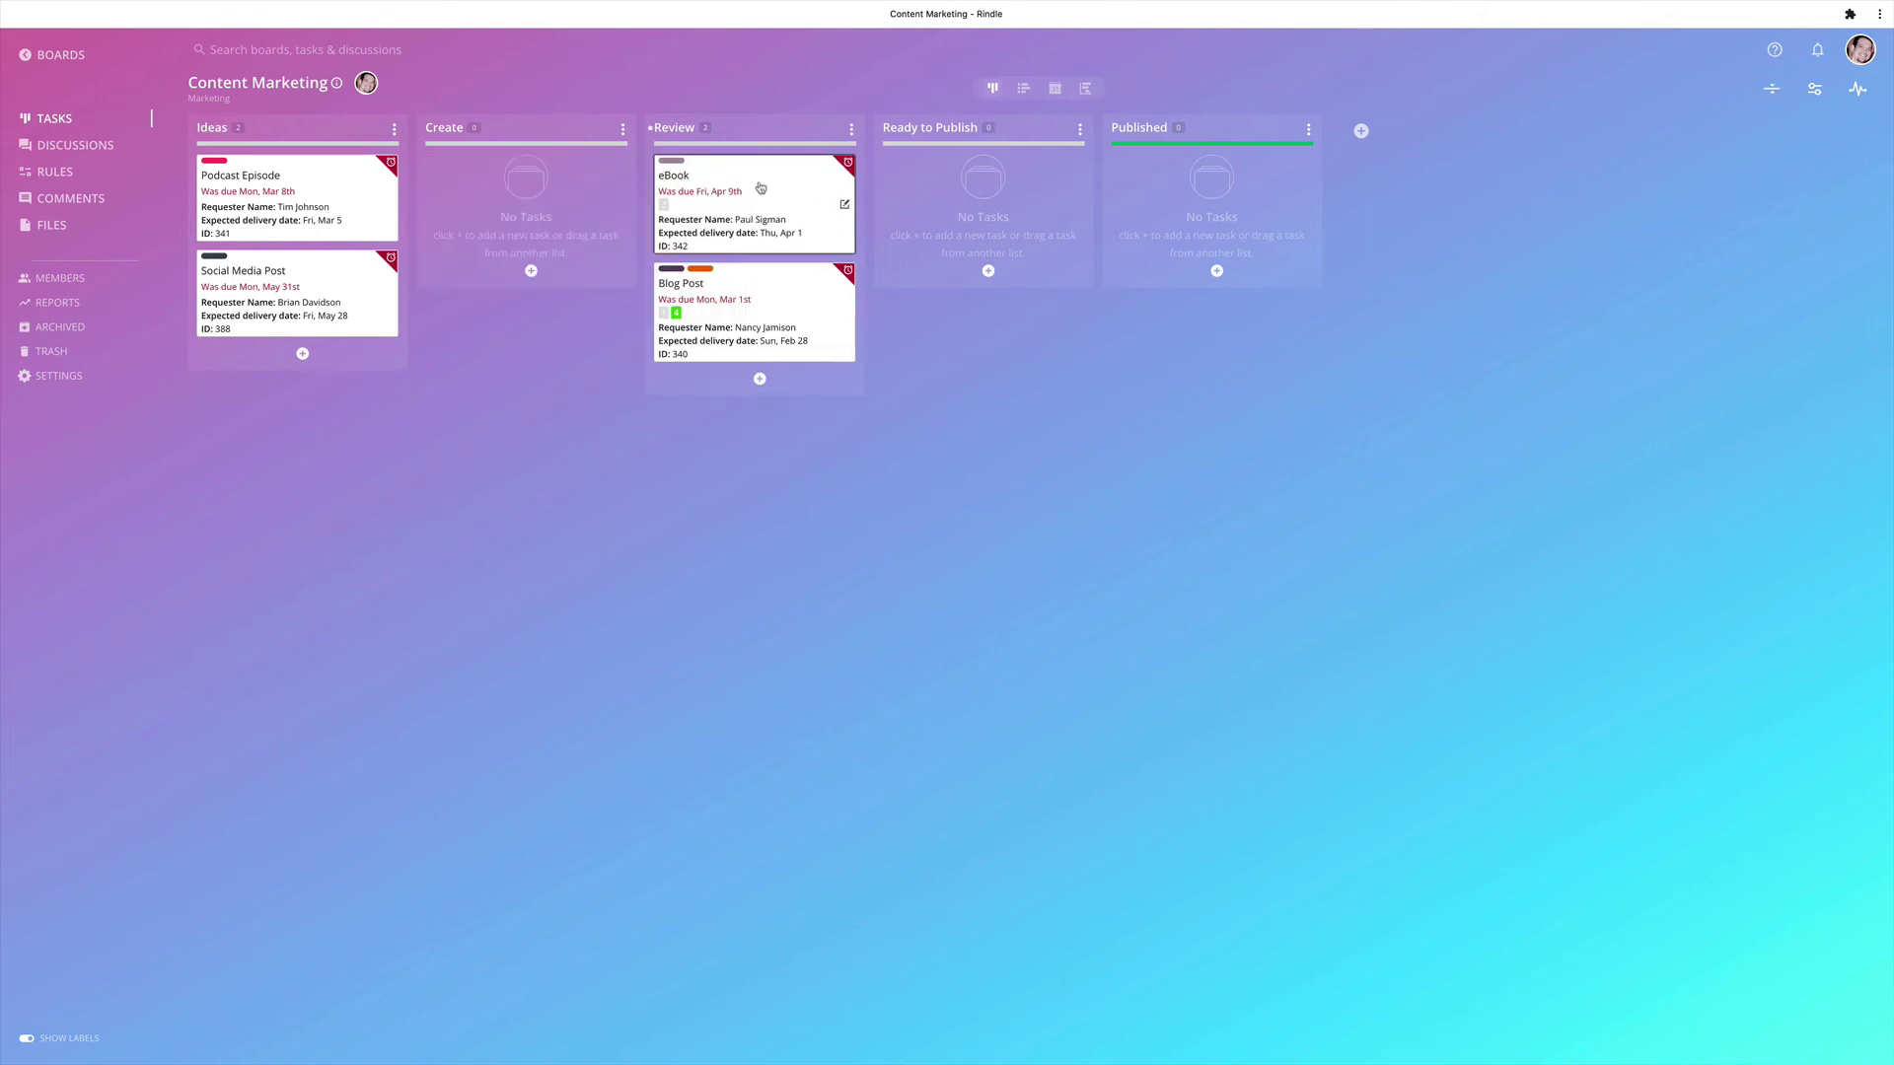
# - Show the tag labels on the board's cards, then switch to Gmail and check the board title in the notification email's subject
pyautogui.click(702, 162)
pyautogui.click(706, 164)
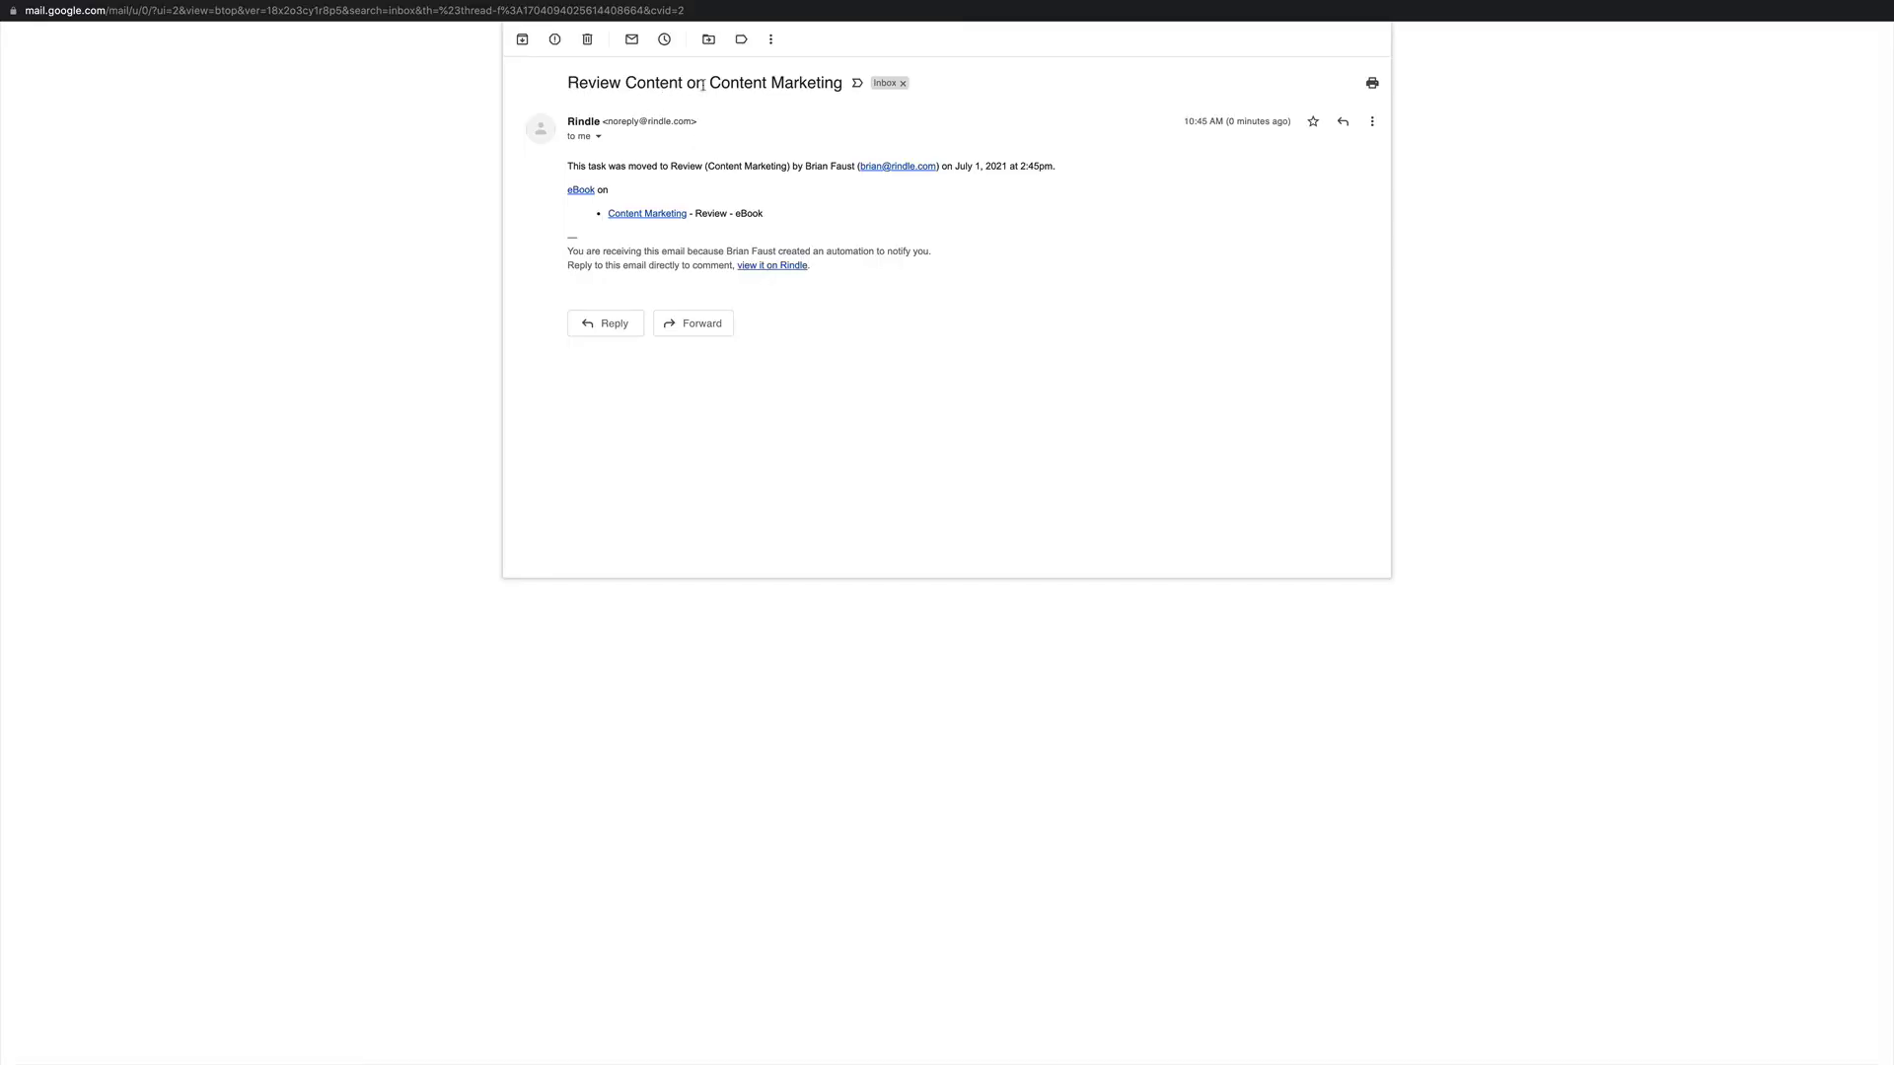
pyautogui.moveTo(707, 81); pyautogui.dragTo(843, 85)
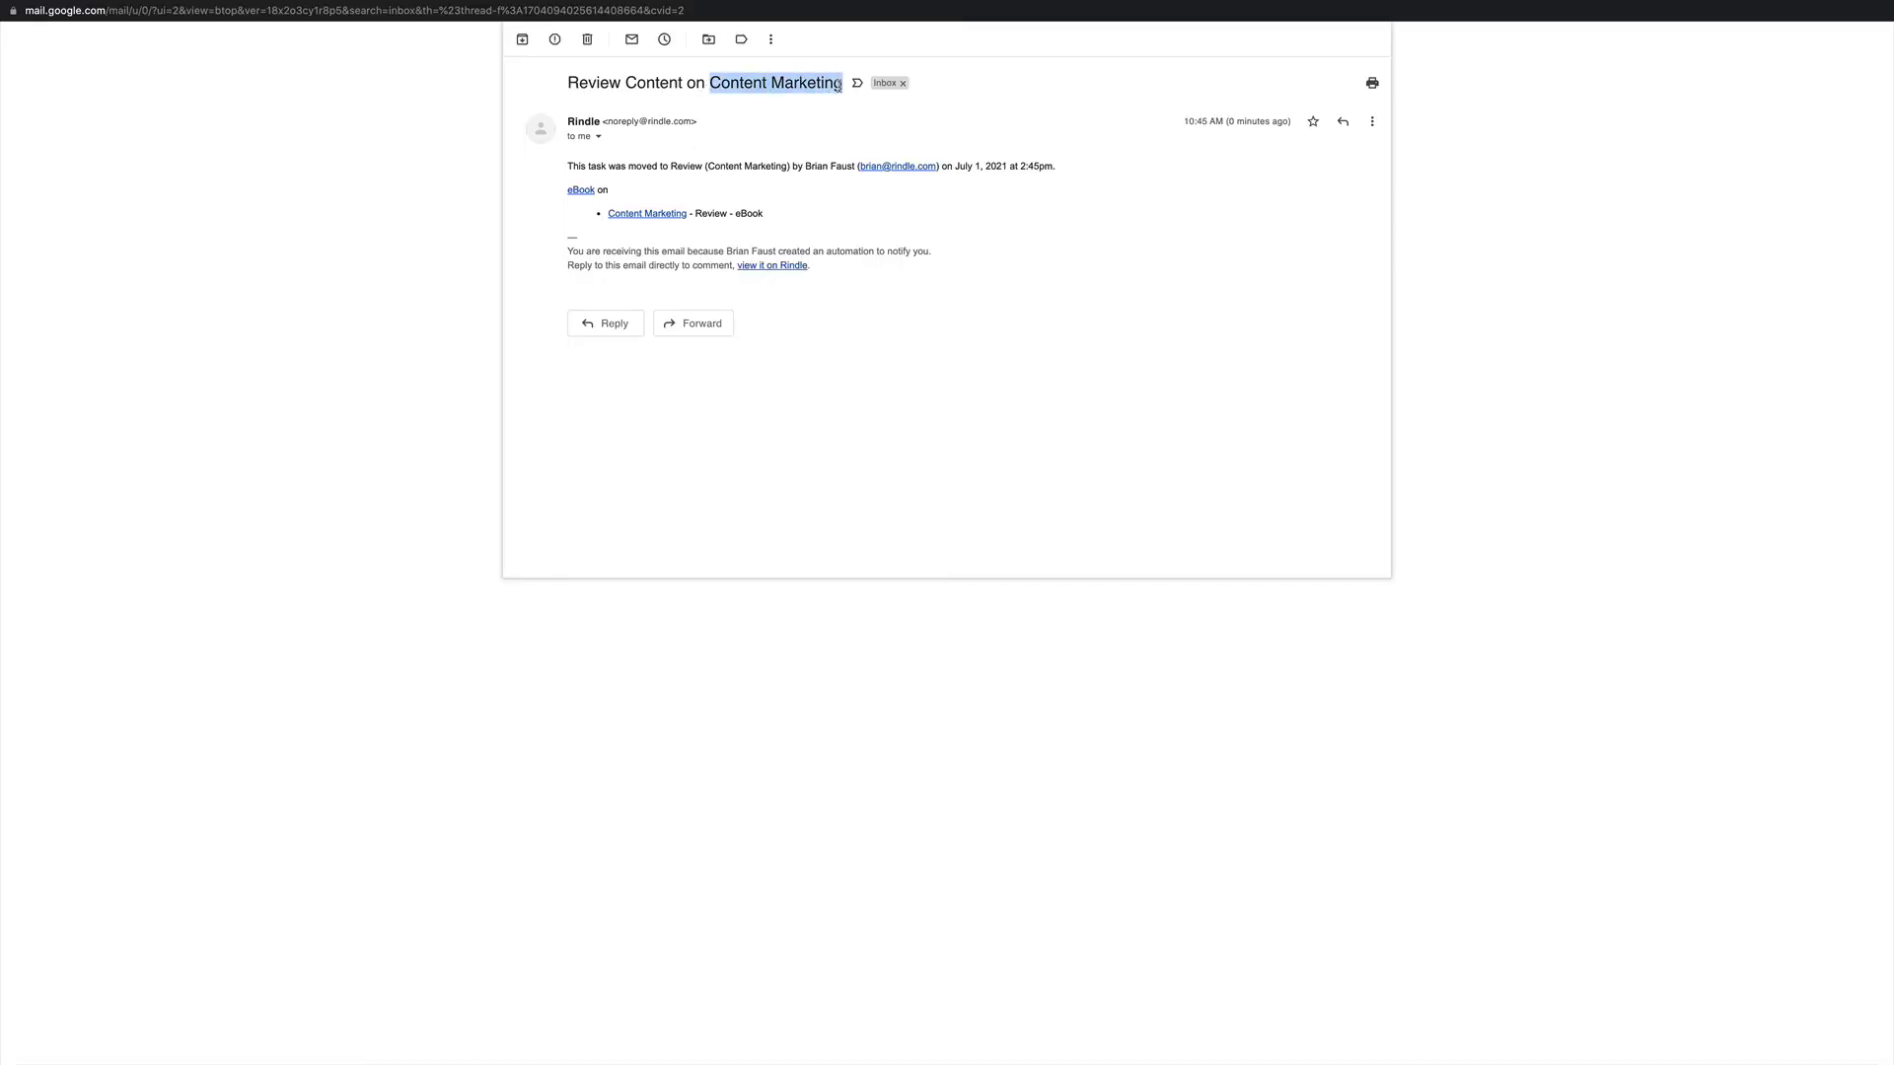
pyautogui.click(797, 132)
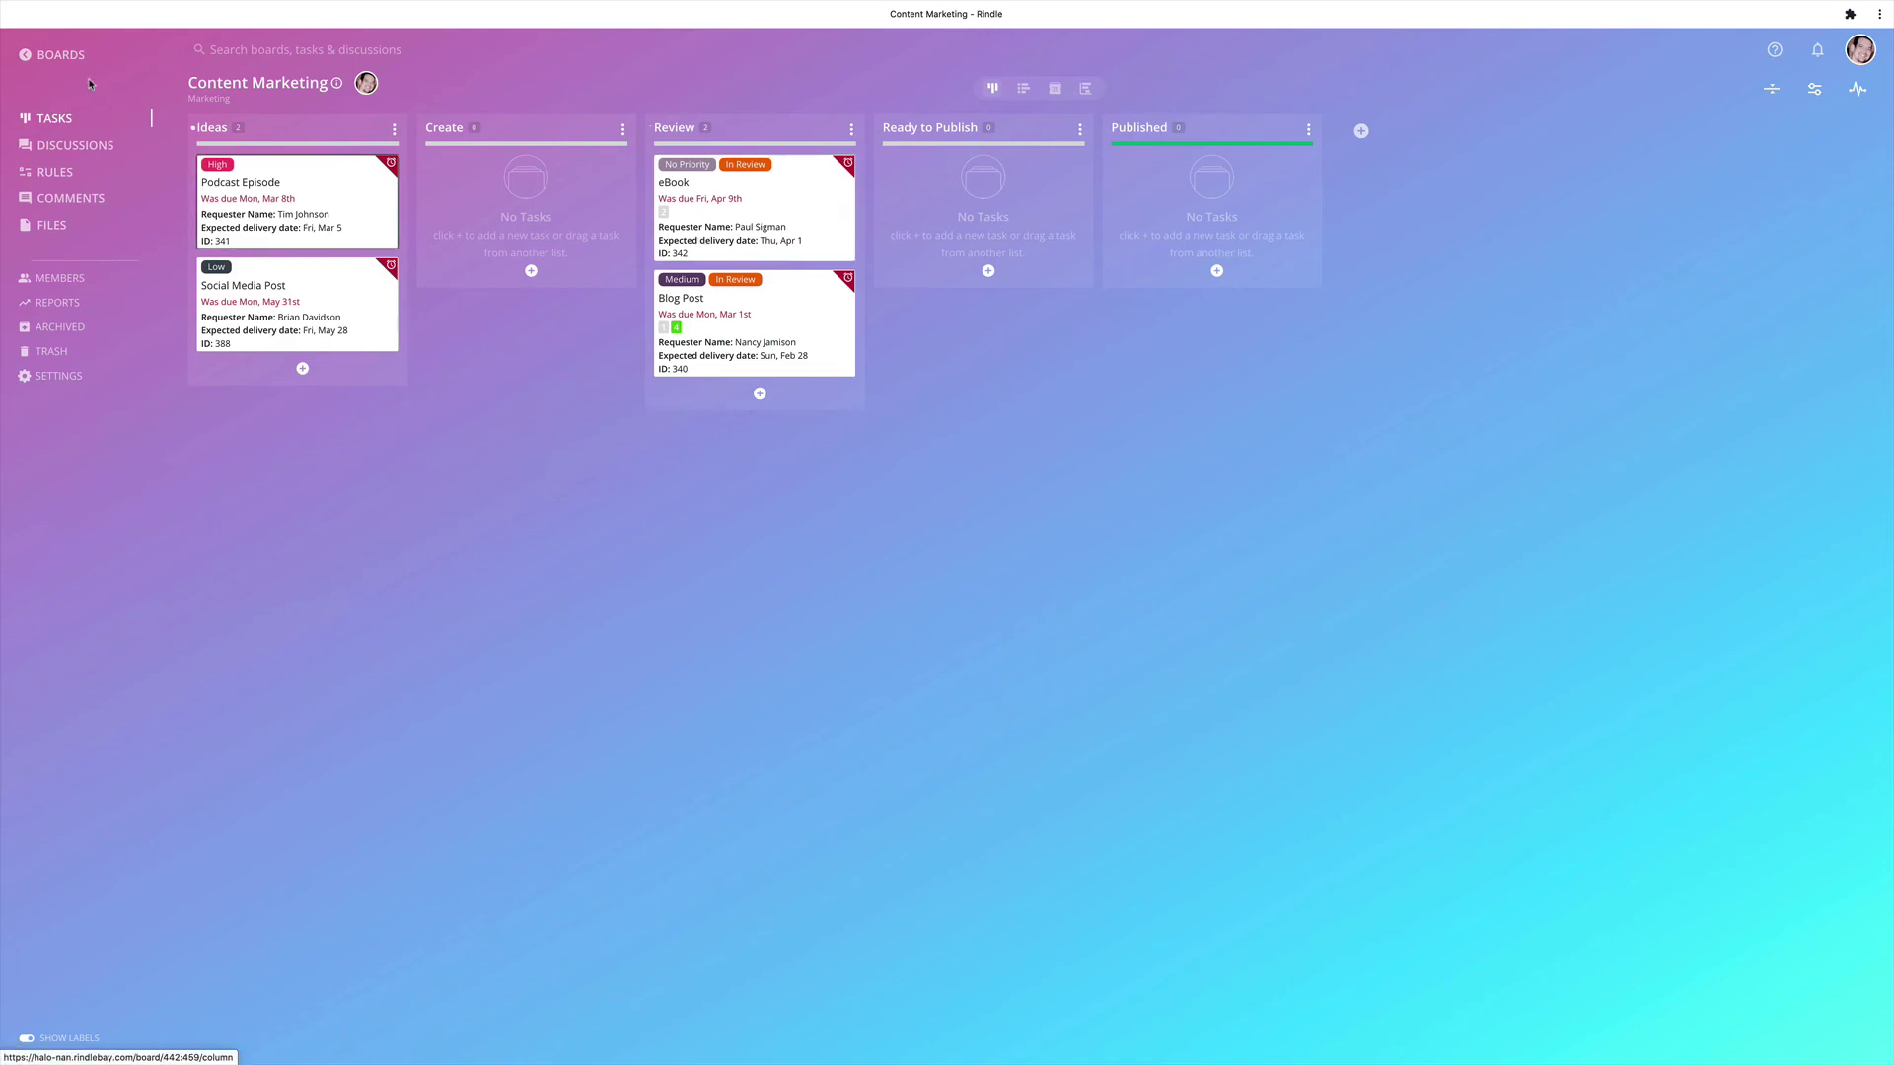
# - Return to Rindle's automations and create a new task rule that executes on all boards
pyautogui.click(65, 56)
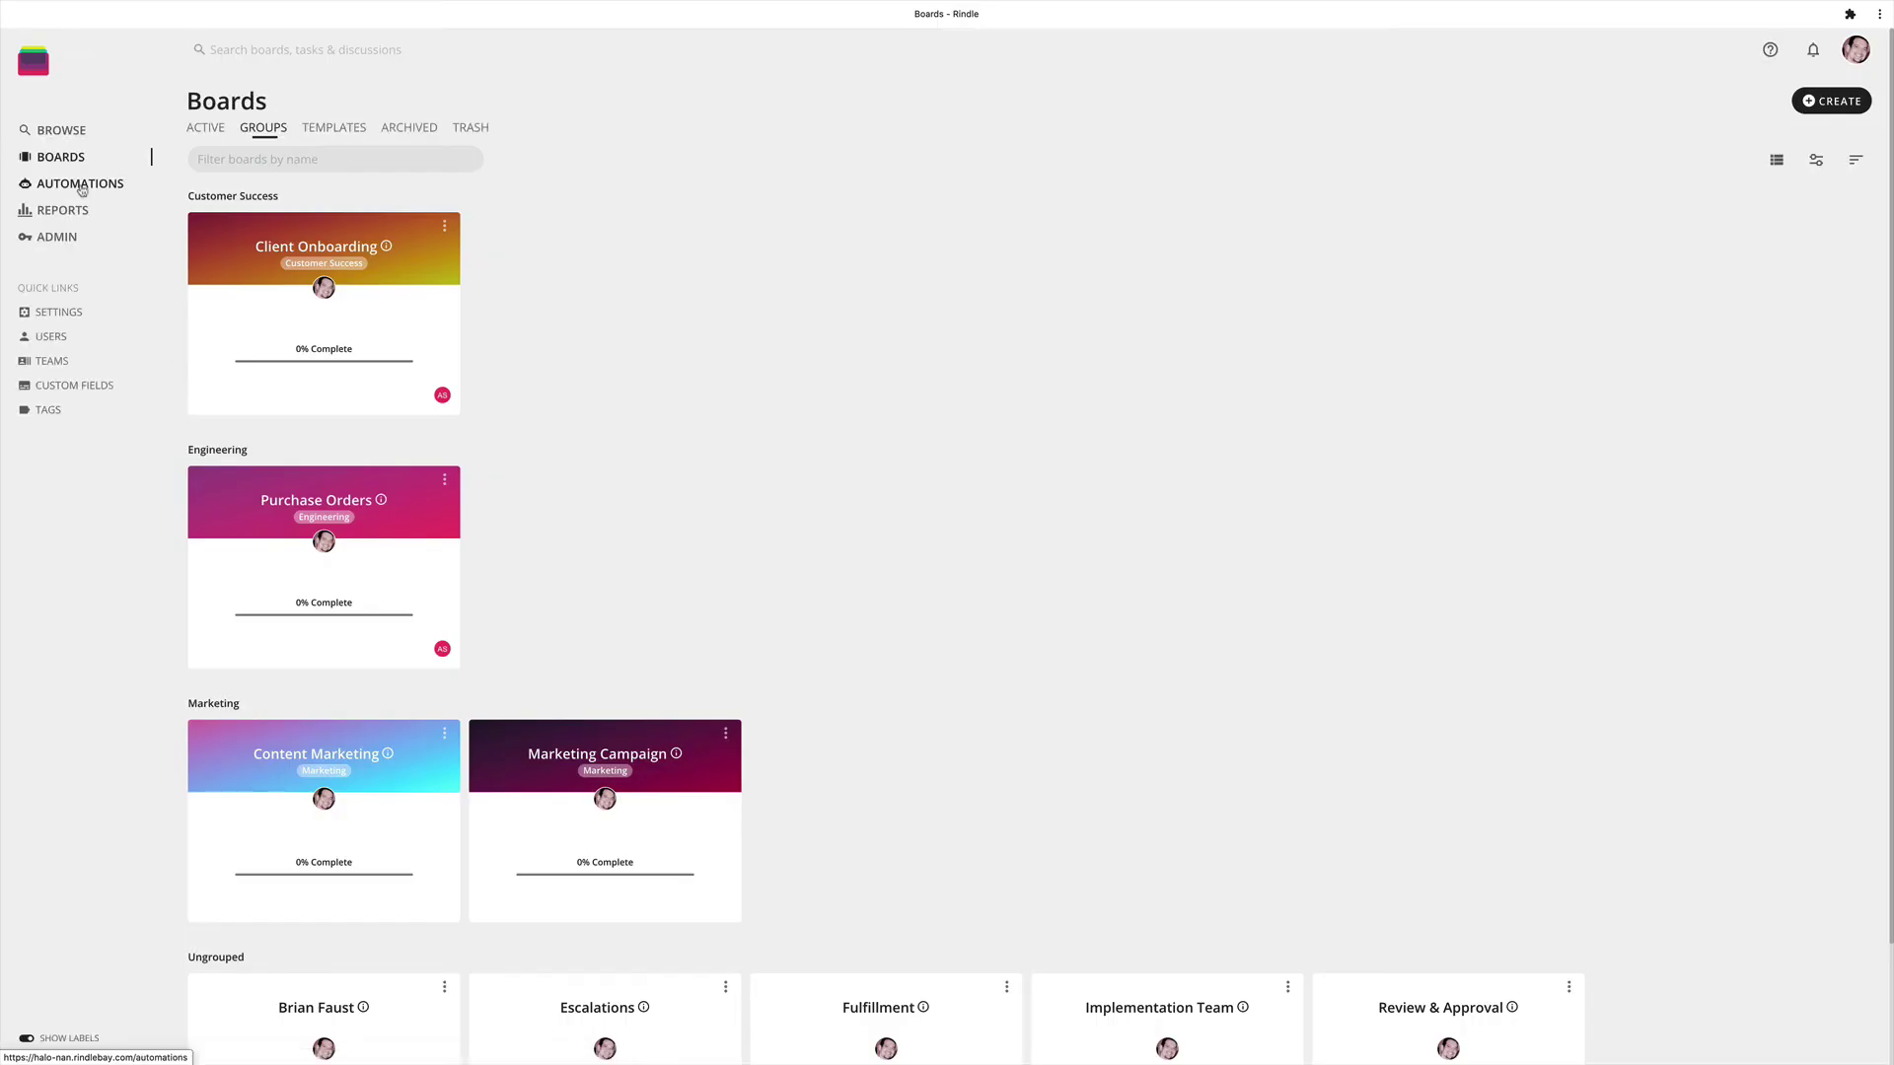
pyautogui.click(82, 187)
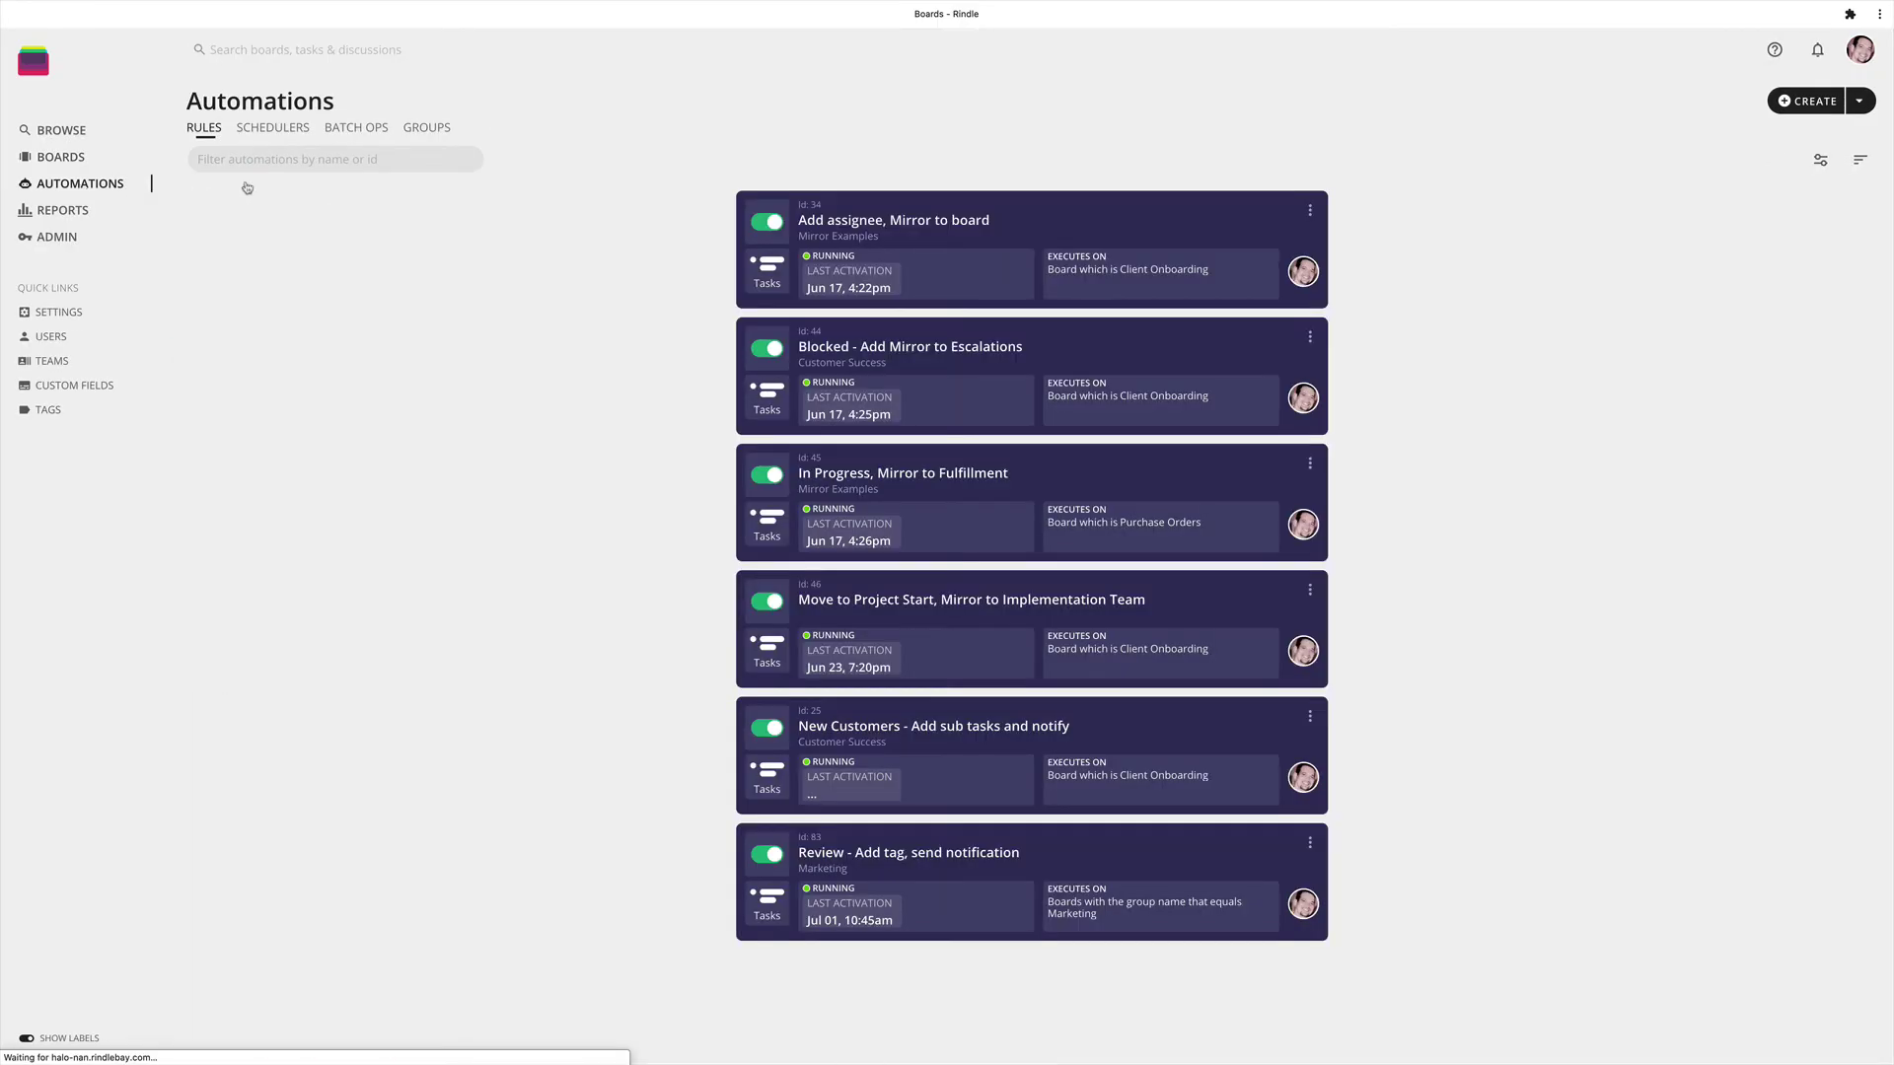
pyautogui.click(1805, 102)
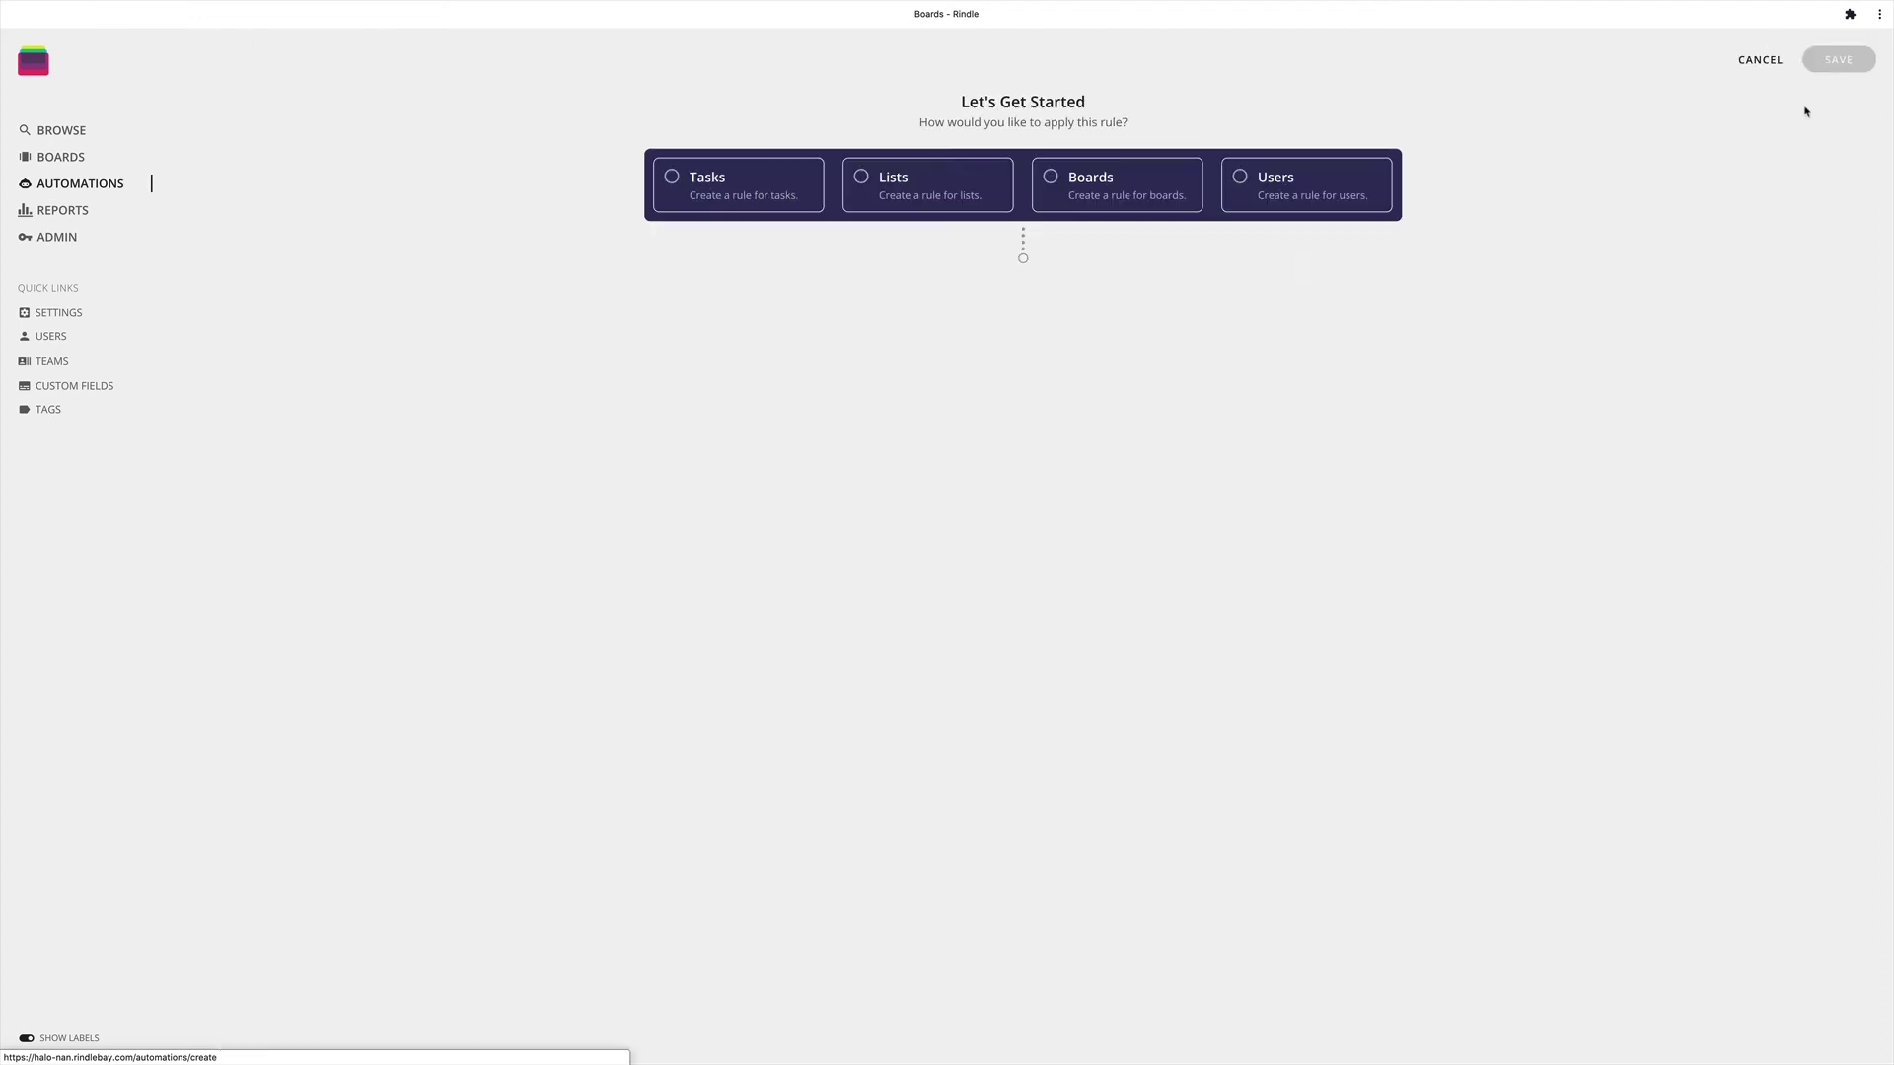
pyautogui.click(732, 190)
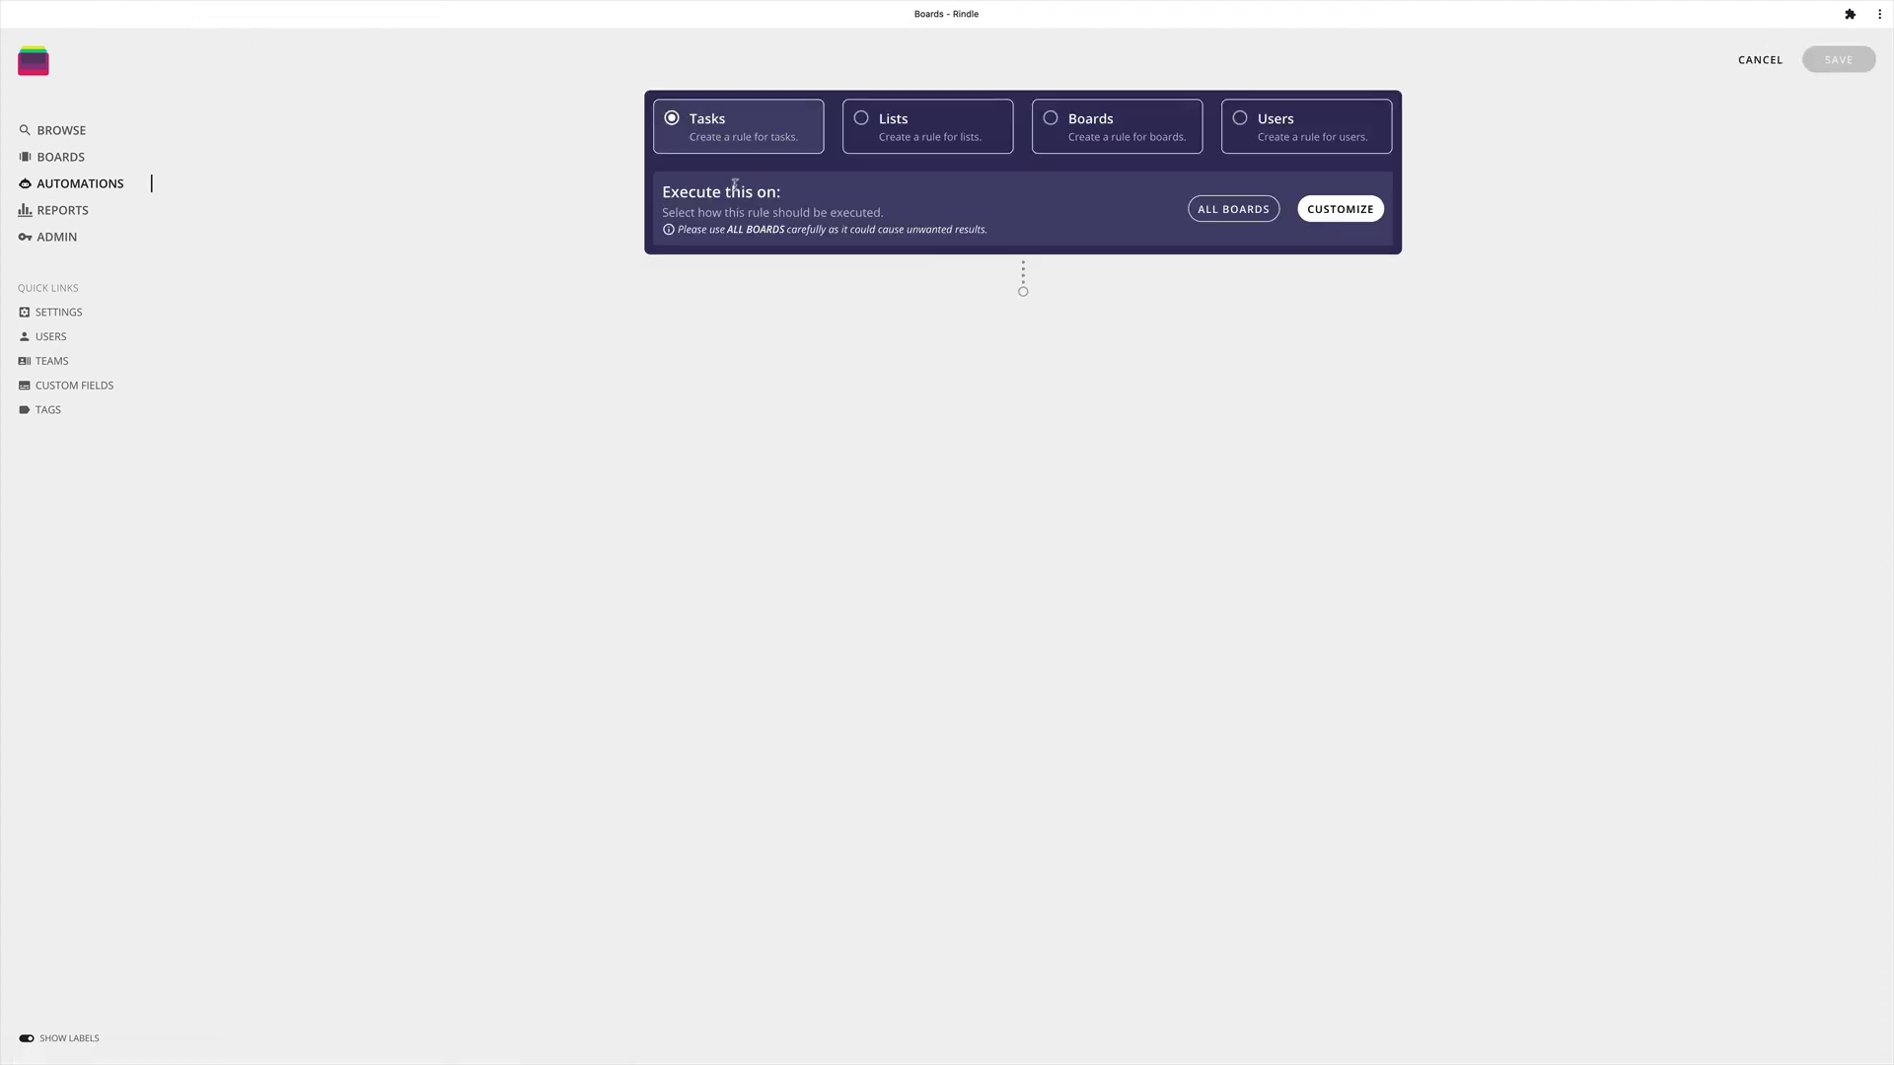
pyautogui.click(1233, 209)
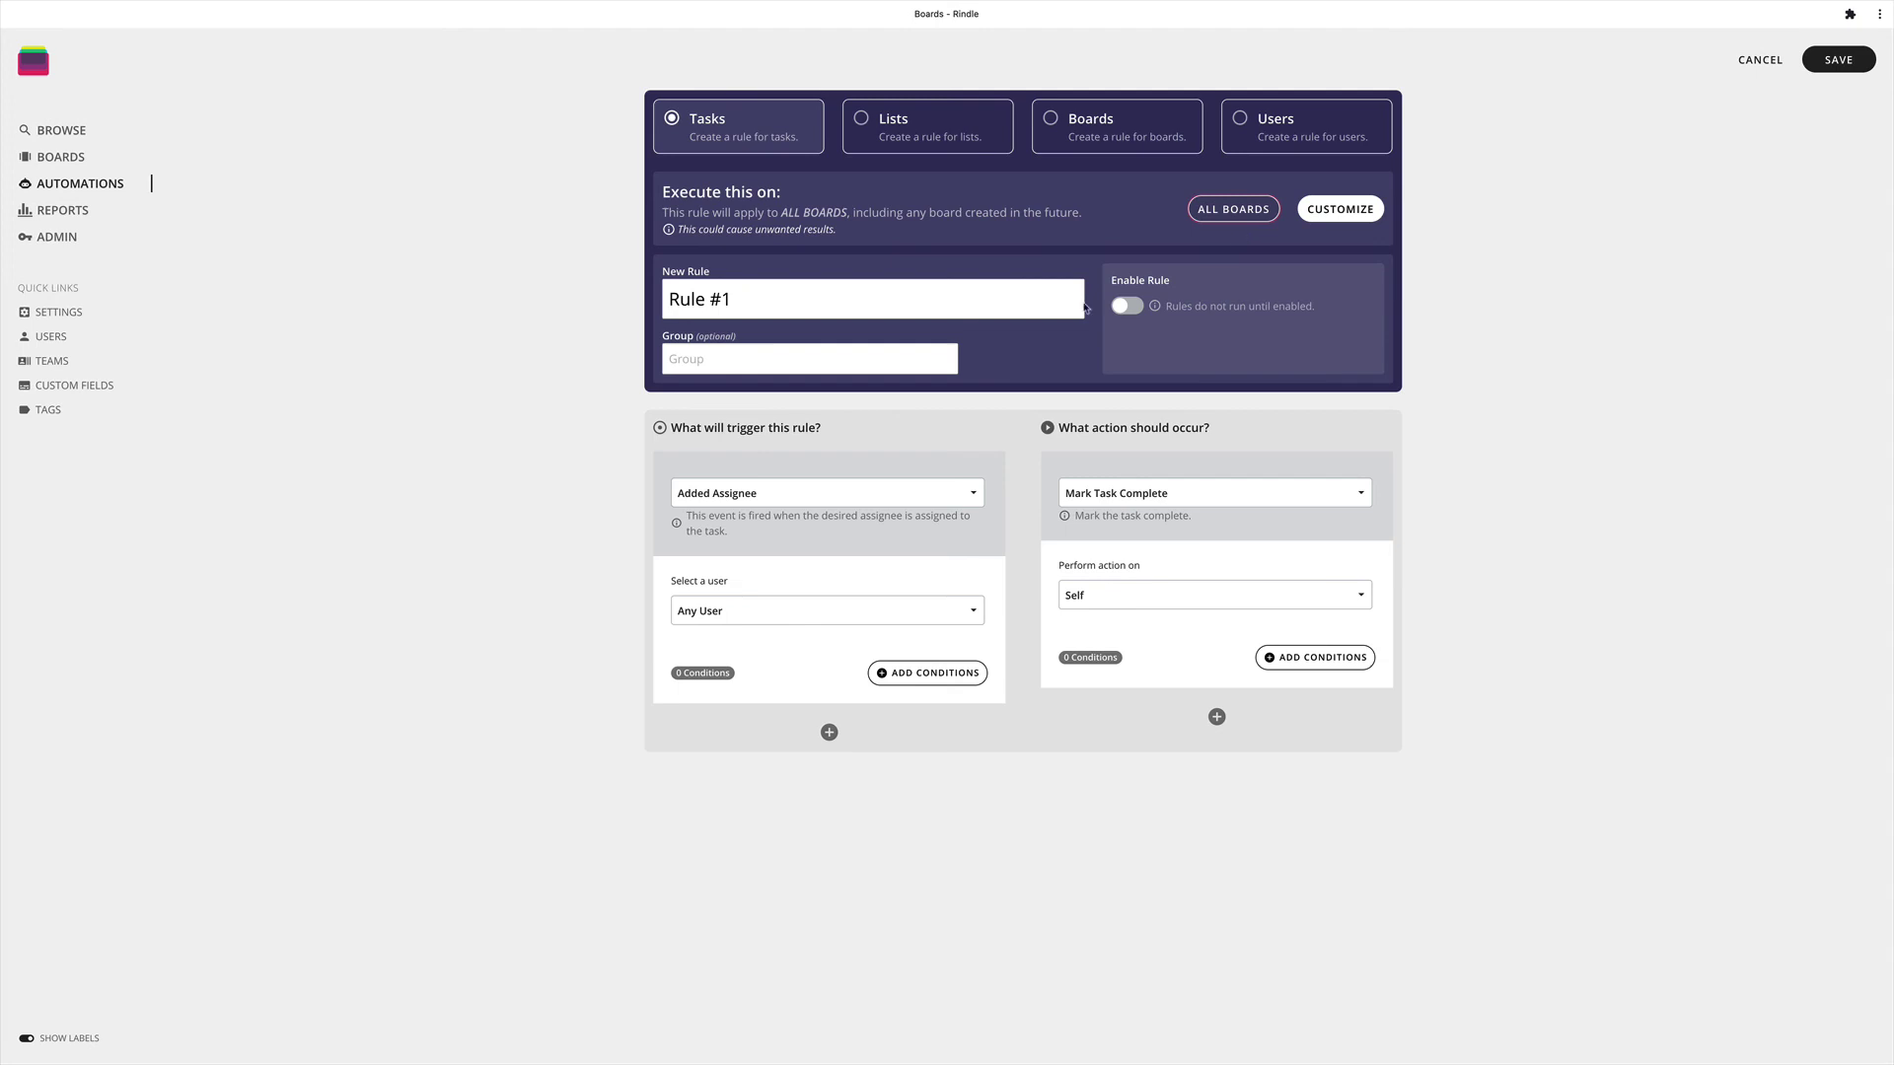
# - Set the new rule's action to Add Tag with the type Create Tag (And) Add To The Task, and open its tag name for entry
pyautogui.click(1091, 496)
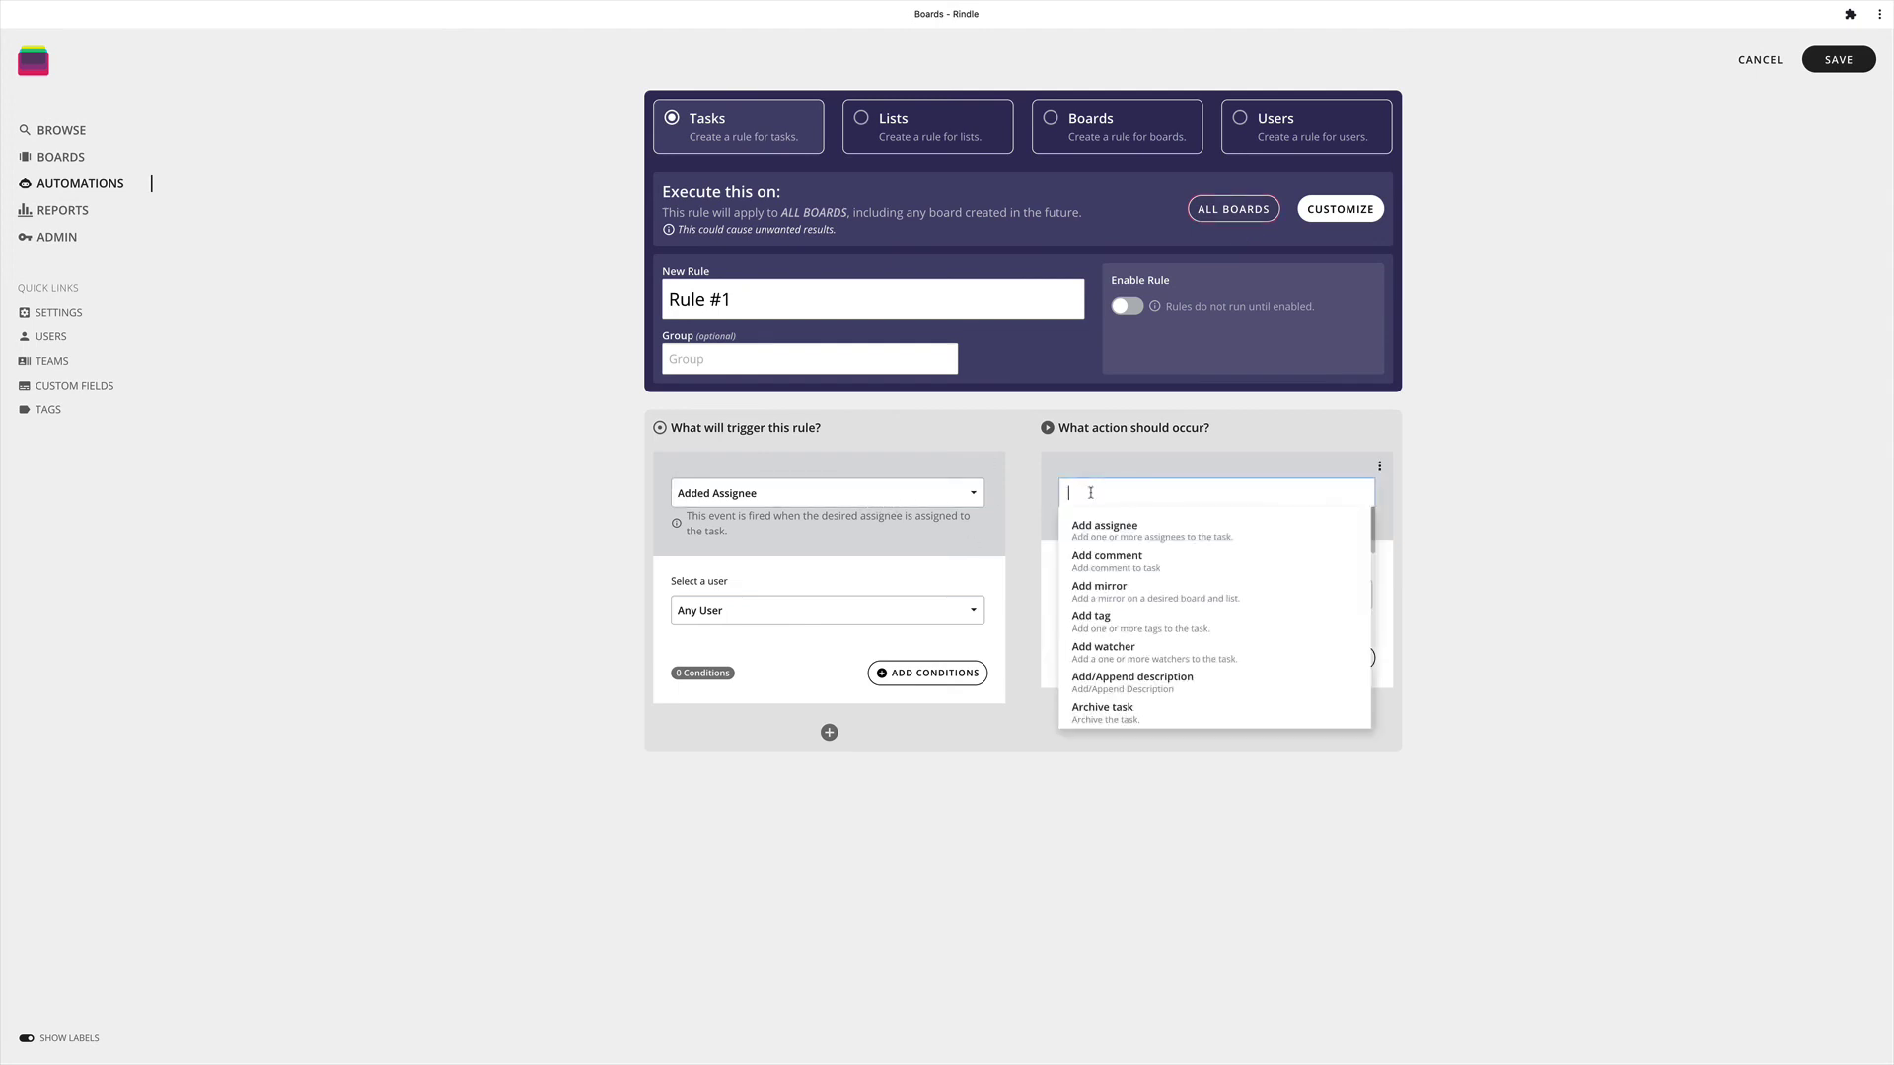
pyautogui.write('add tag')
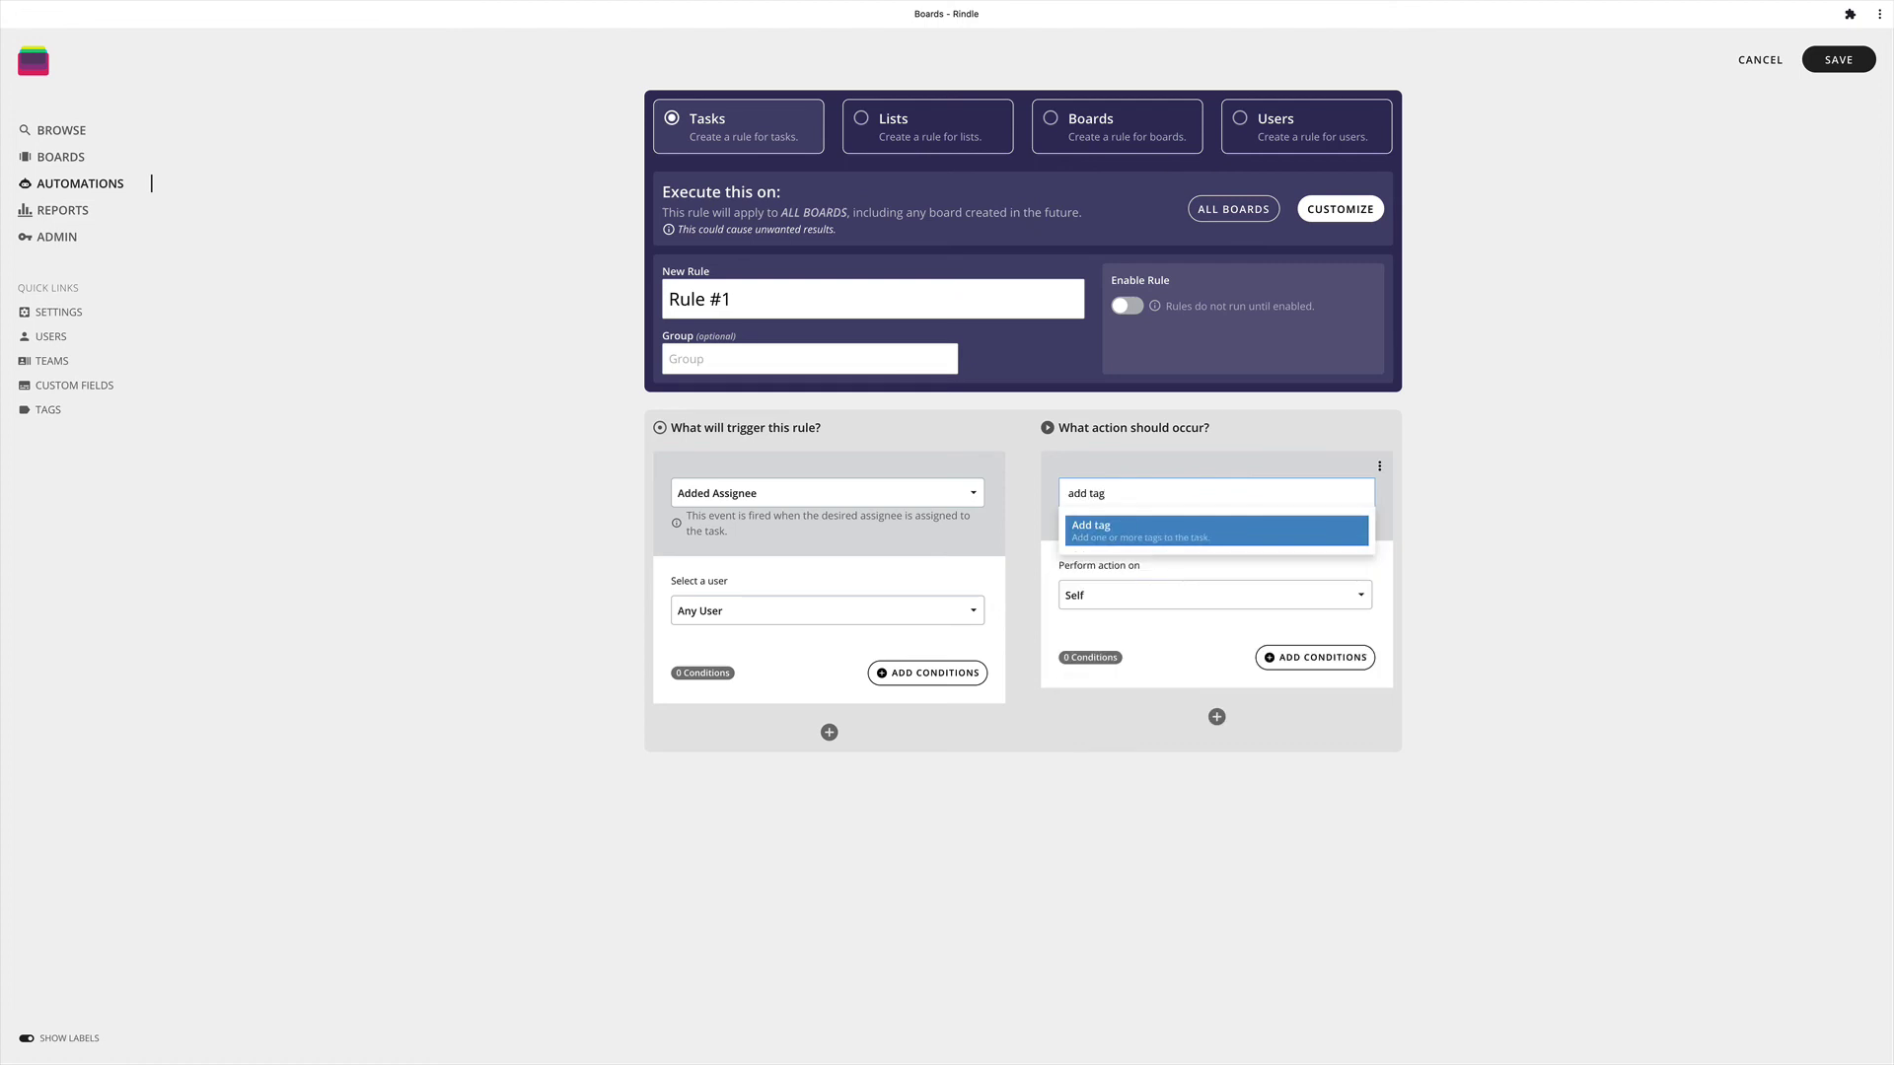
pyautogui.click(1085, 532)
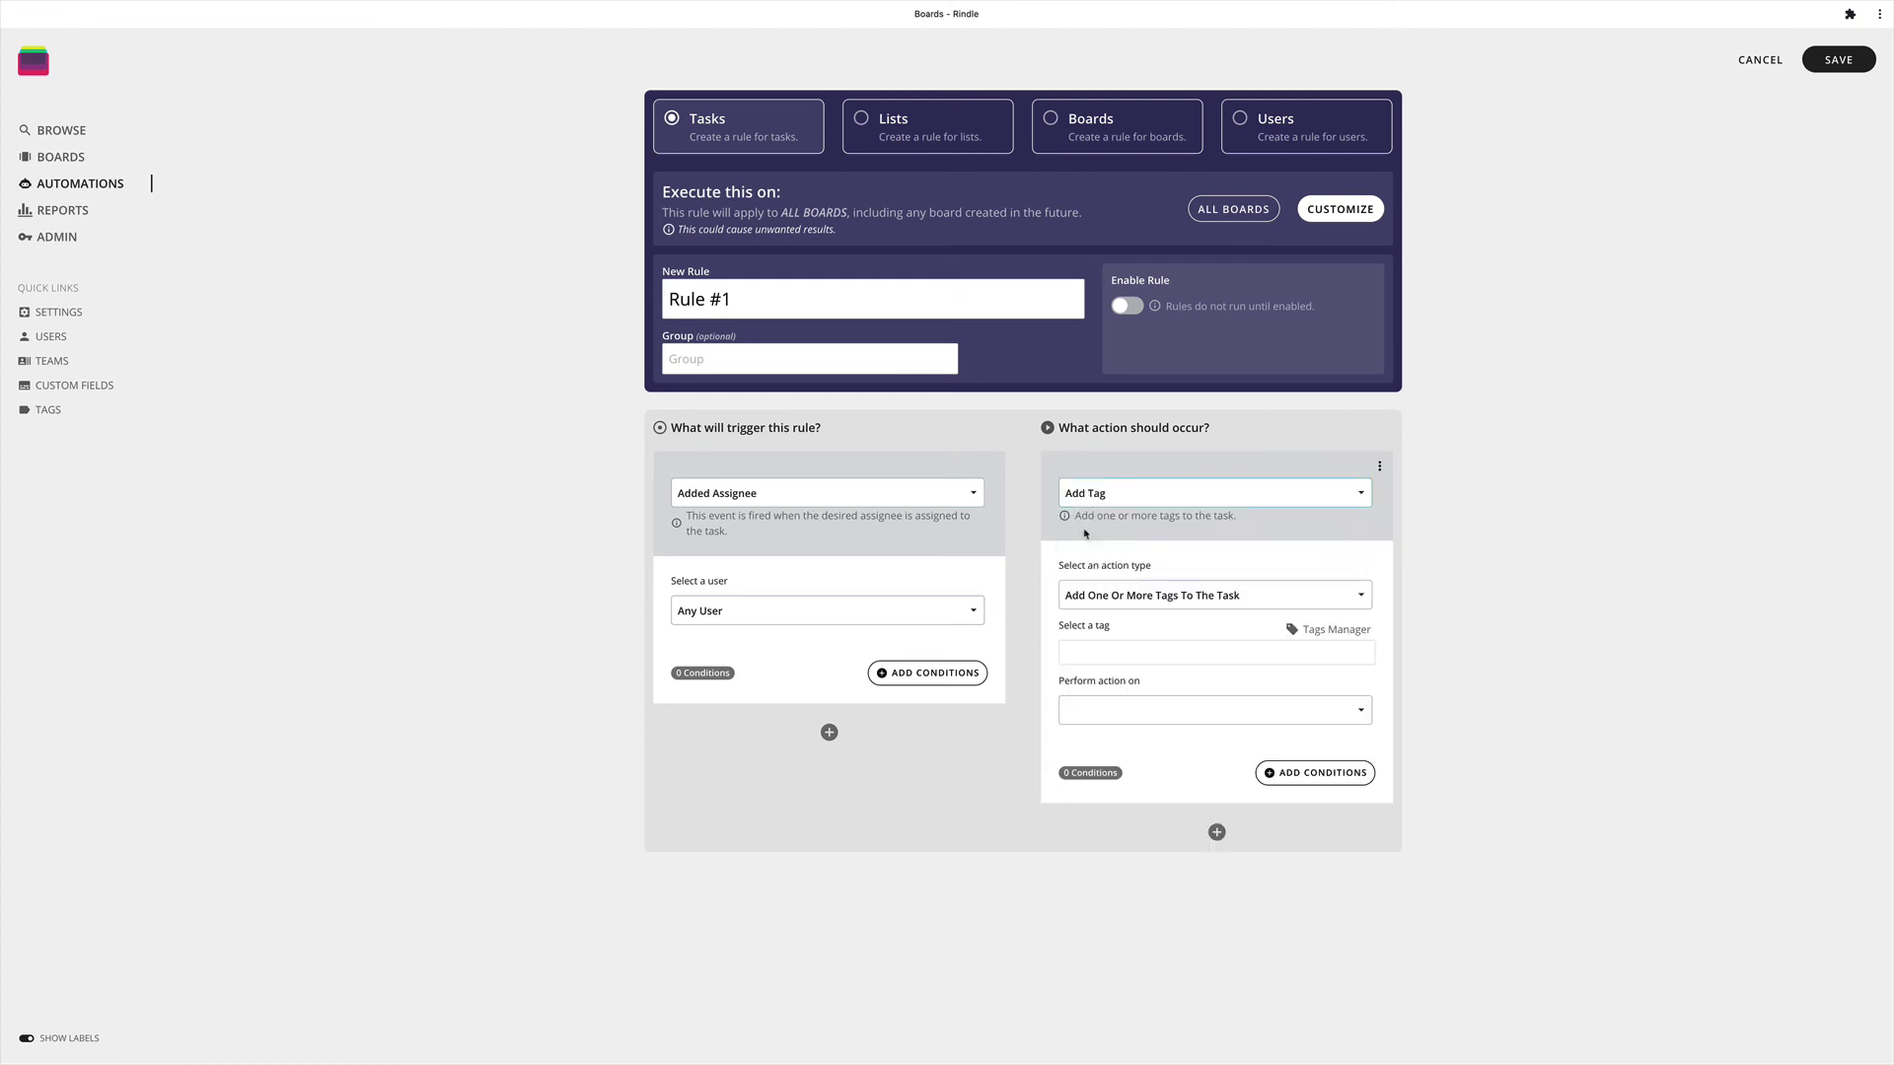
pyautogui.click(1088, 593)
pyautogui.click(1098, 667)
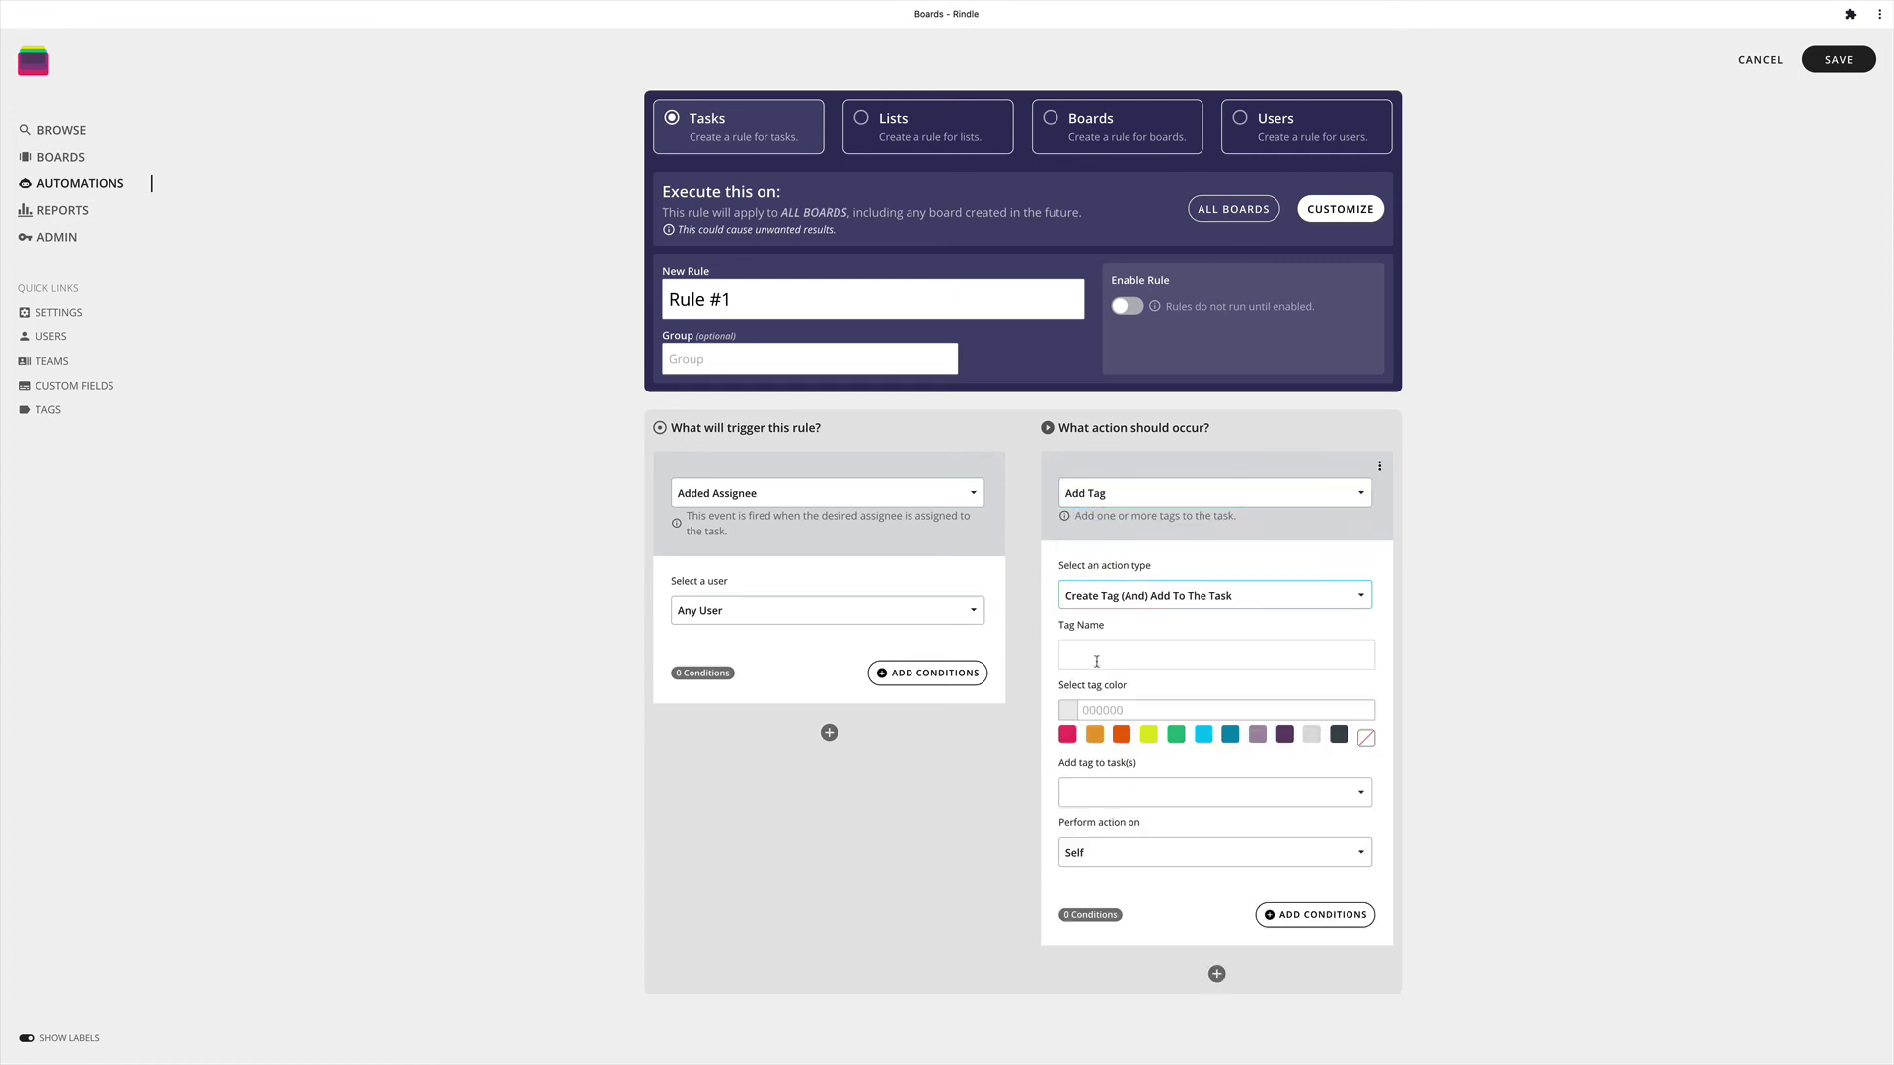
pyautogui.click(1096, 652)
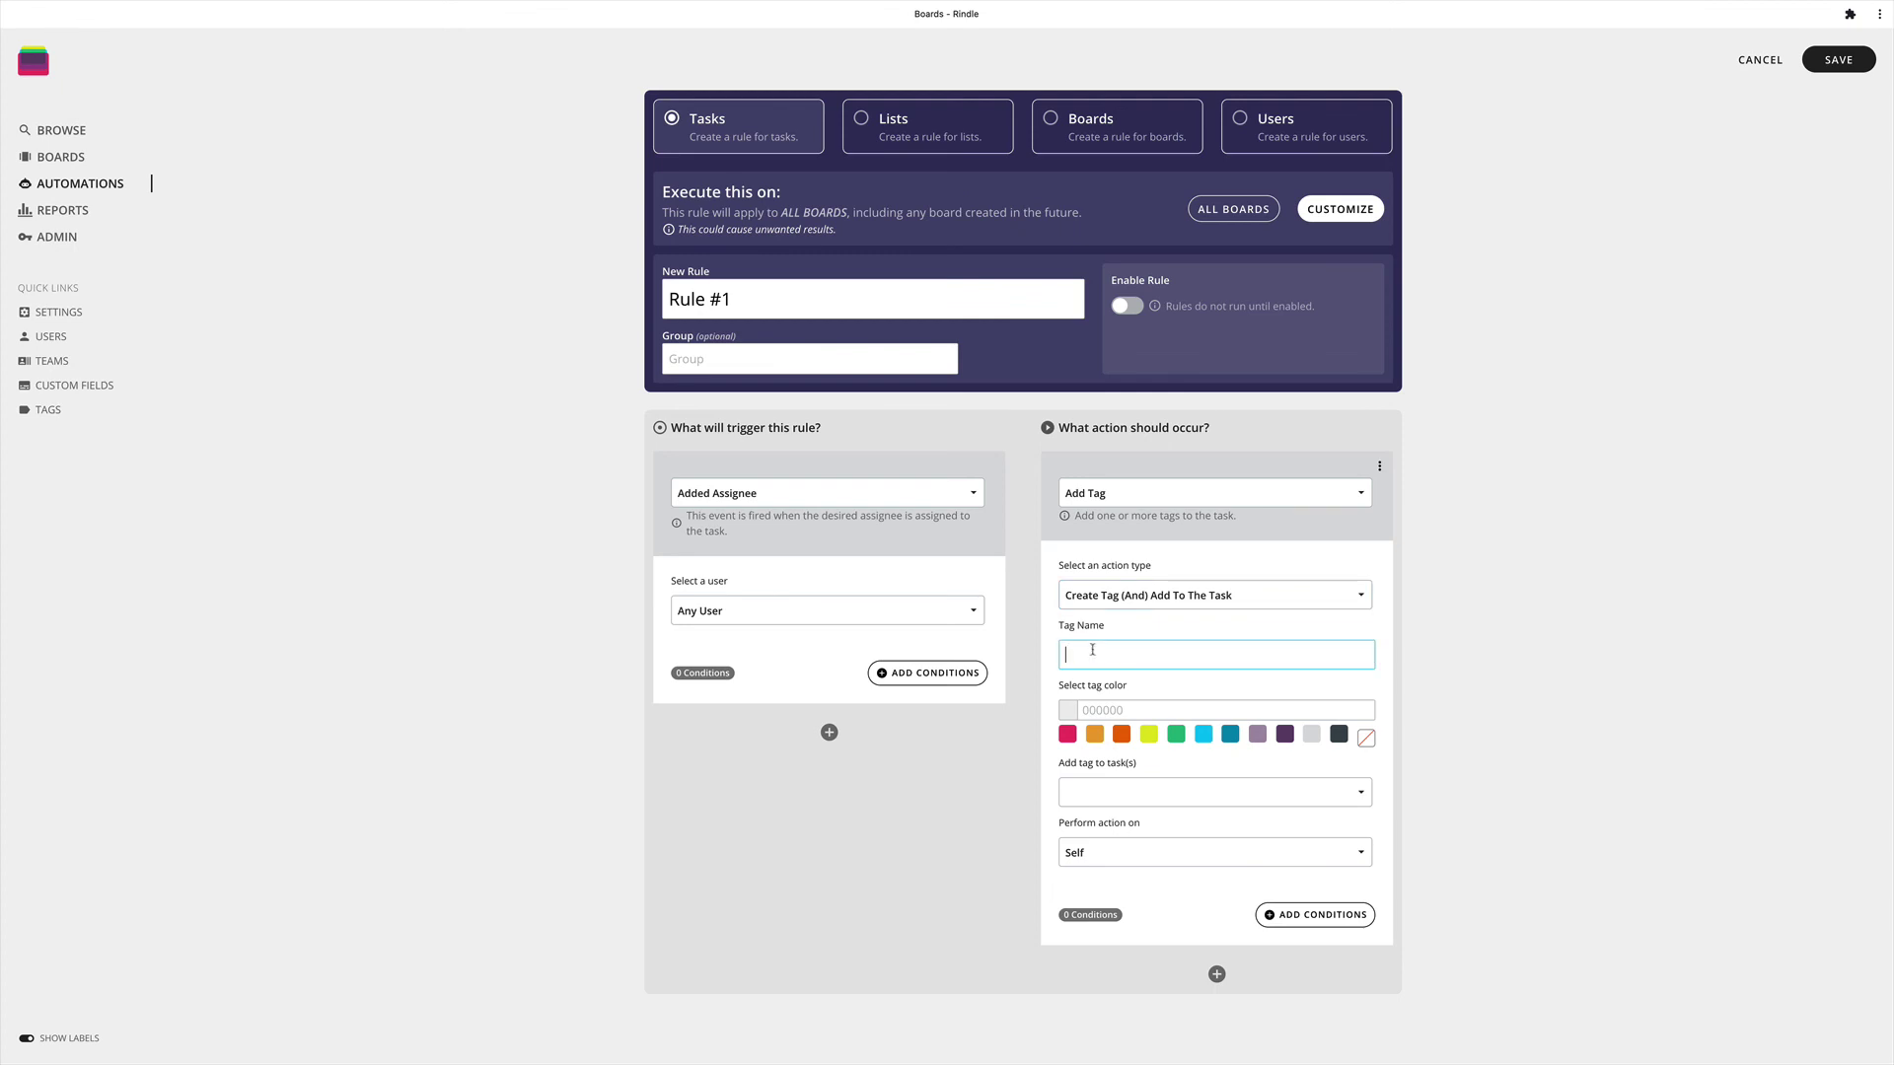
# - Change the rule's action to Set Custom Field Properties, select the Contract value custom field and open its text value for entry
pyautogui.click(1082, 495)
pyautogui.write('c')
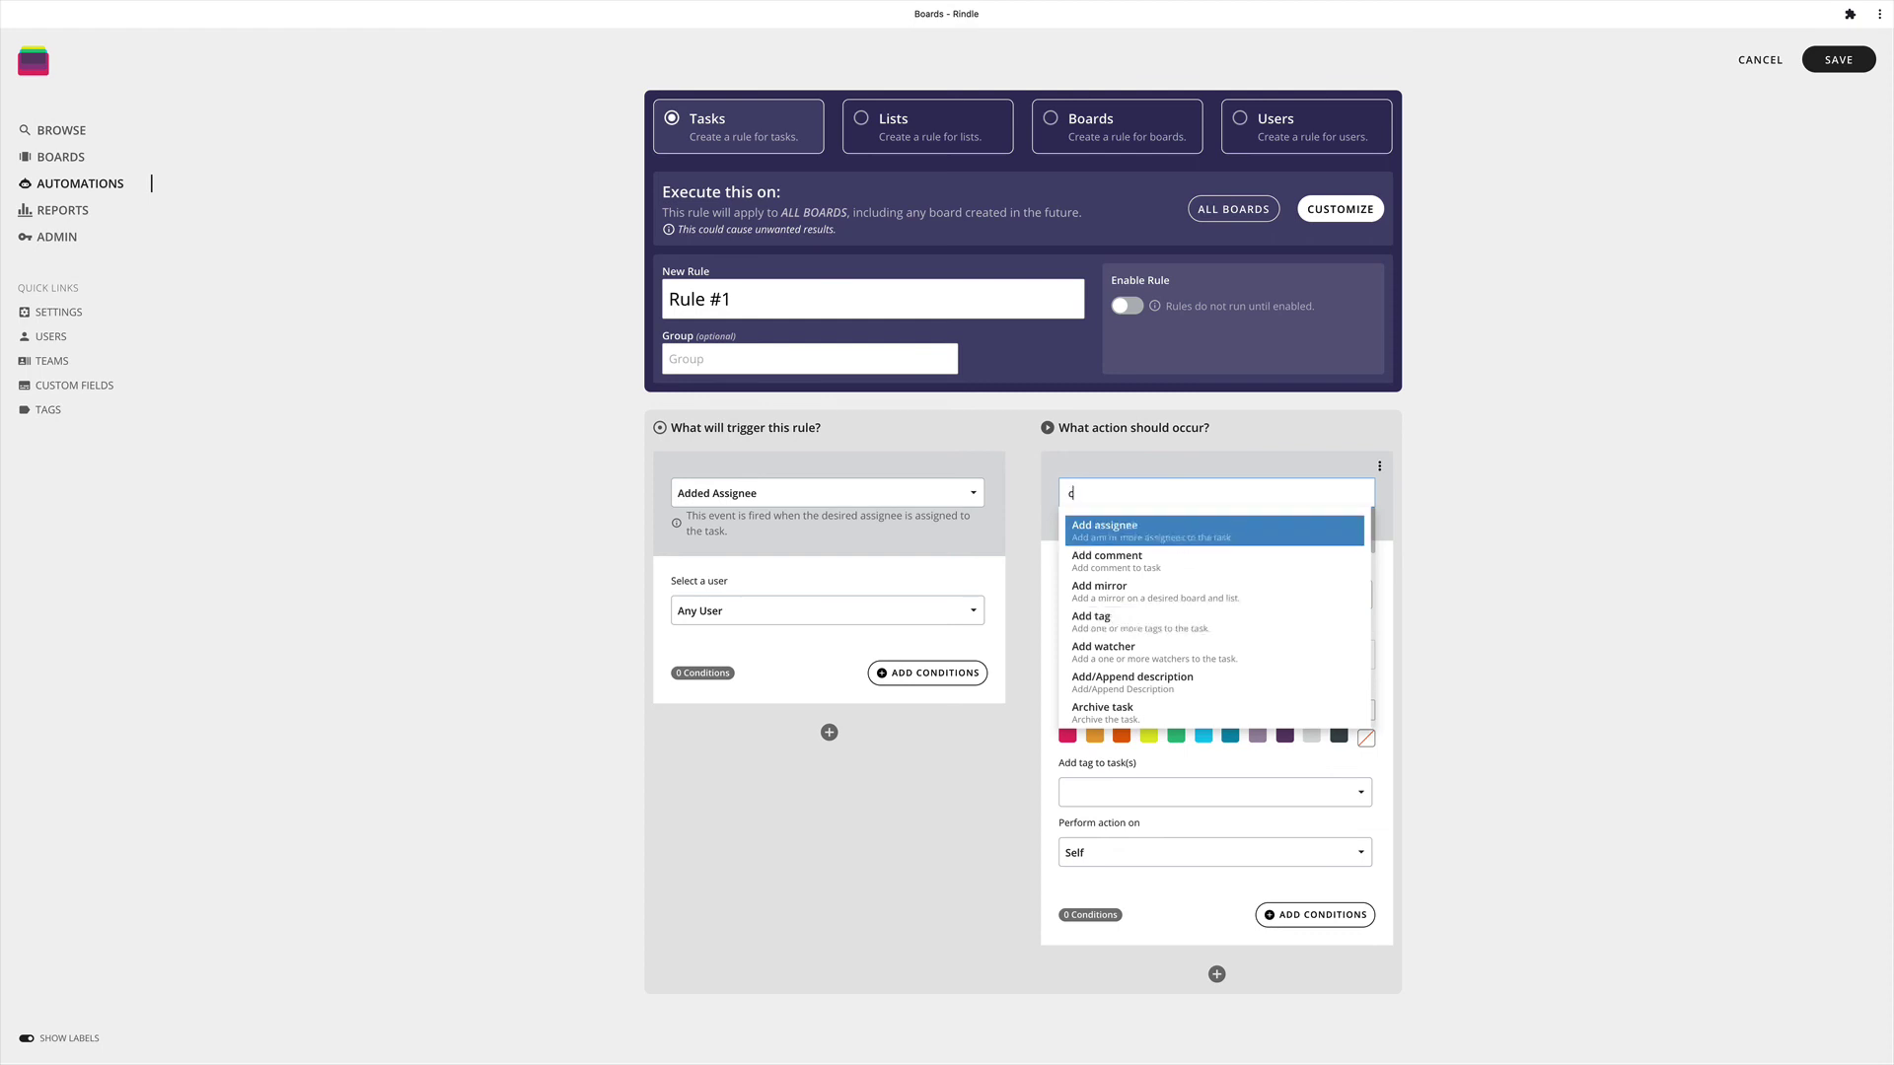
pyautogui.write('ustom')
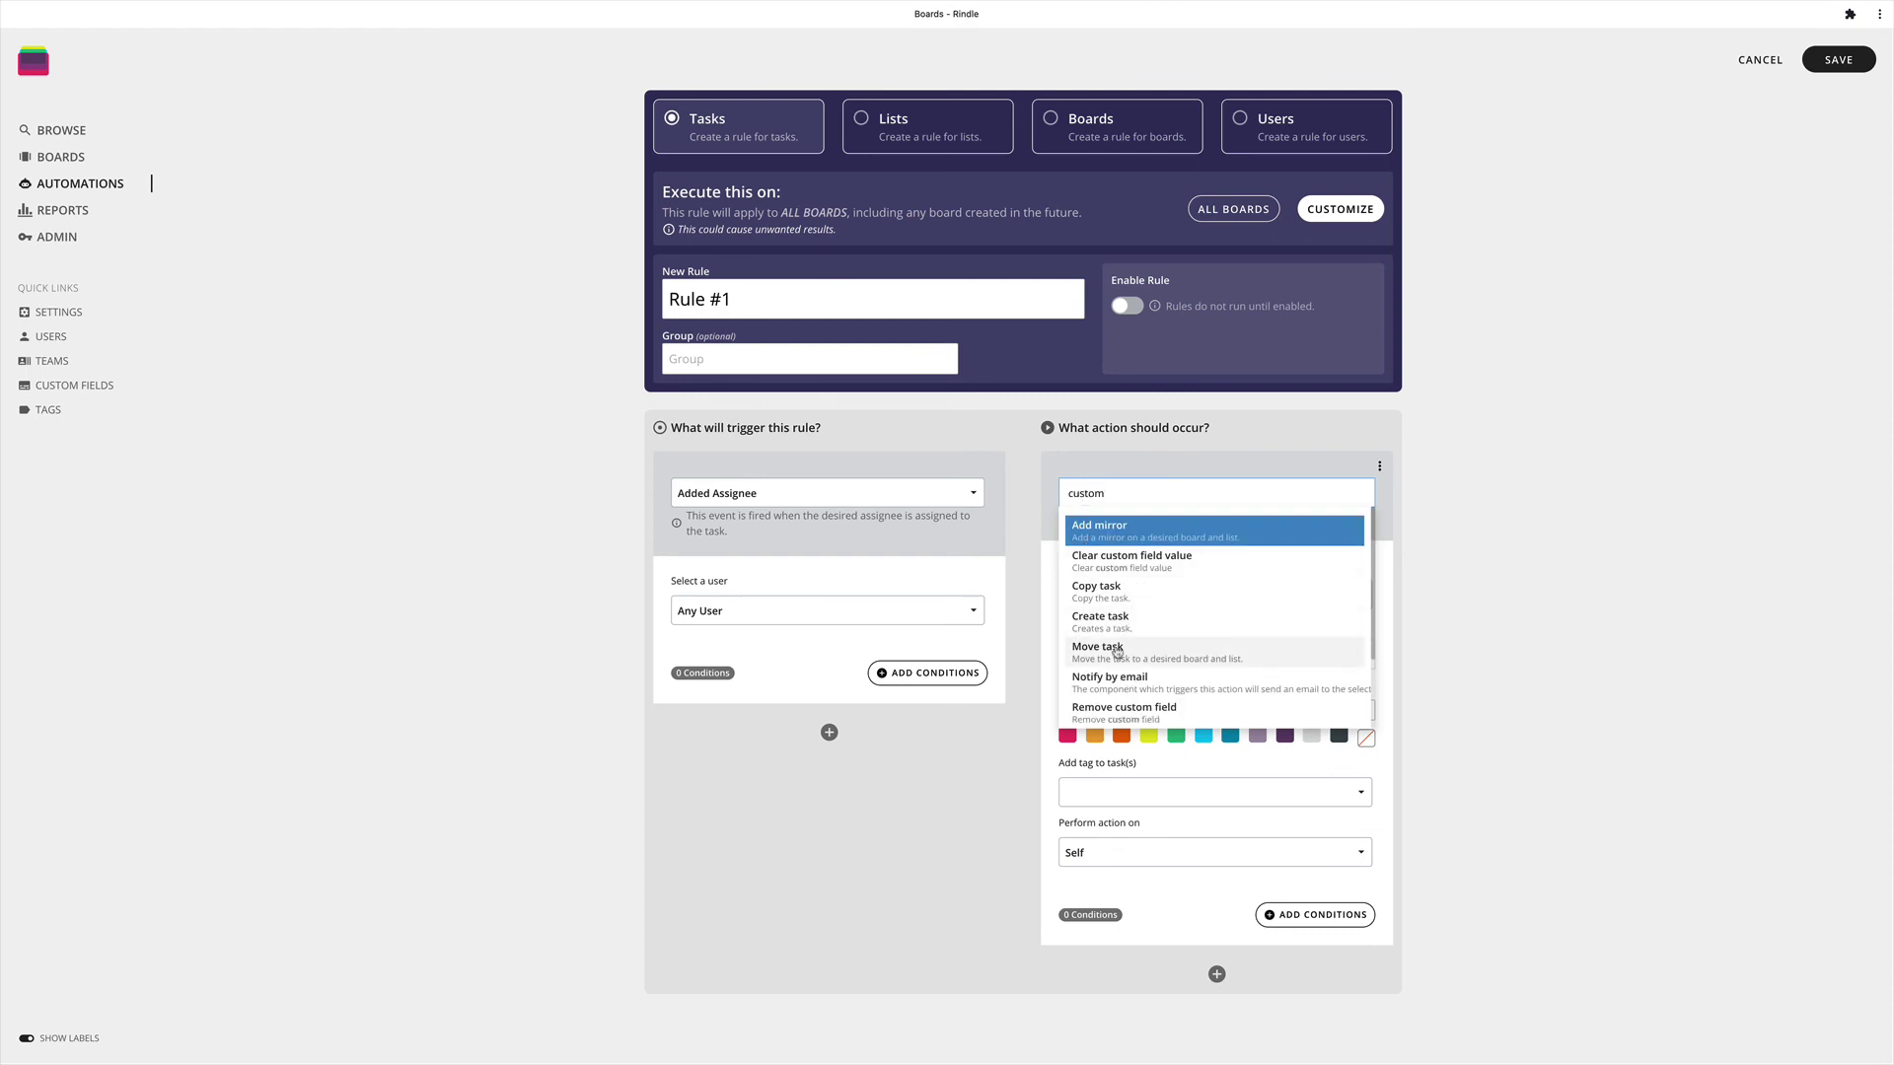
pyautogui.scroll(-3, 1118, 652)
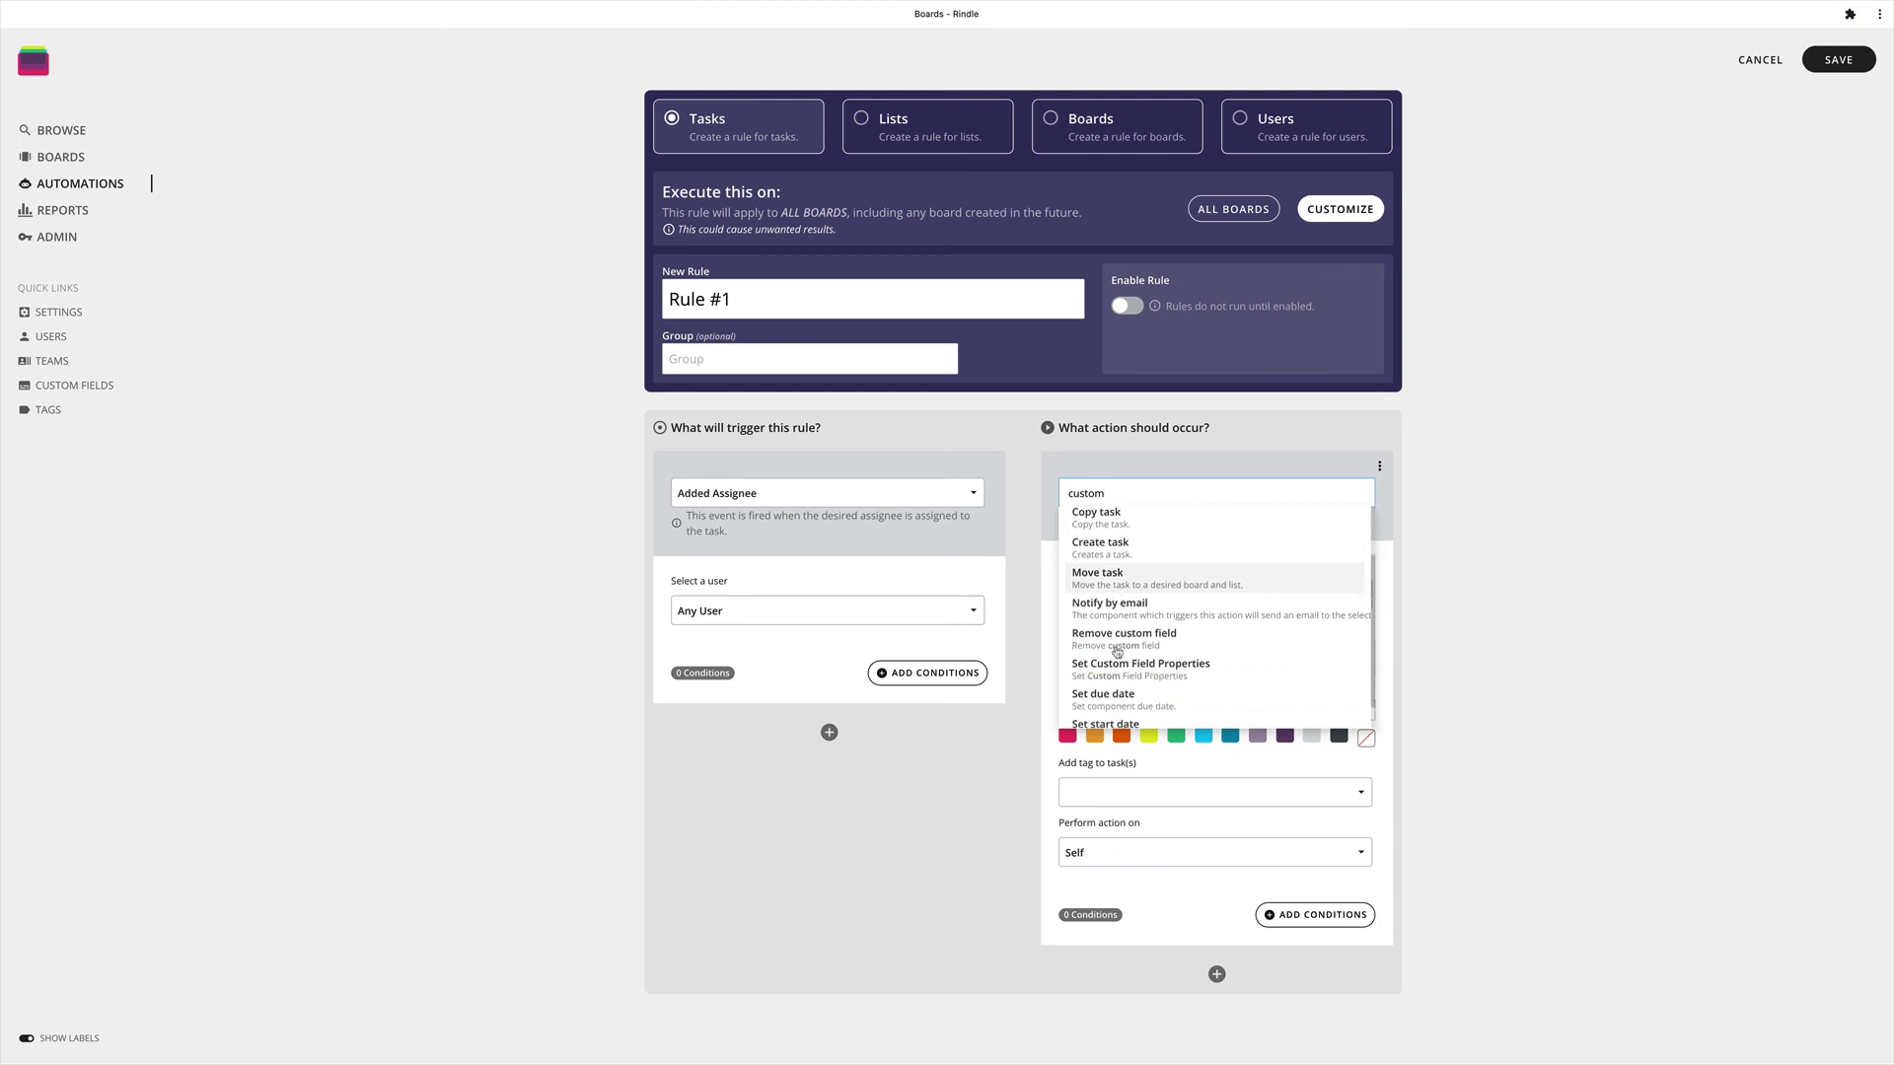
pyautogui.click(1117, 643)
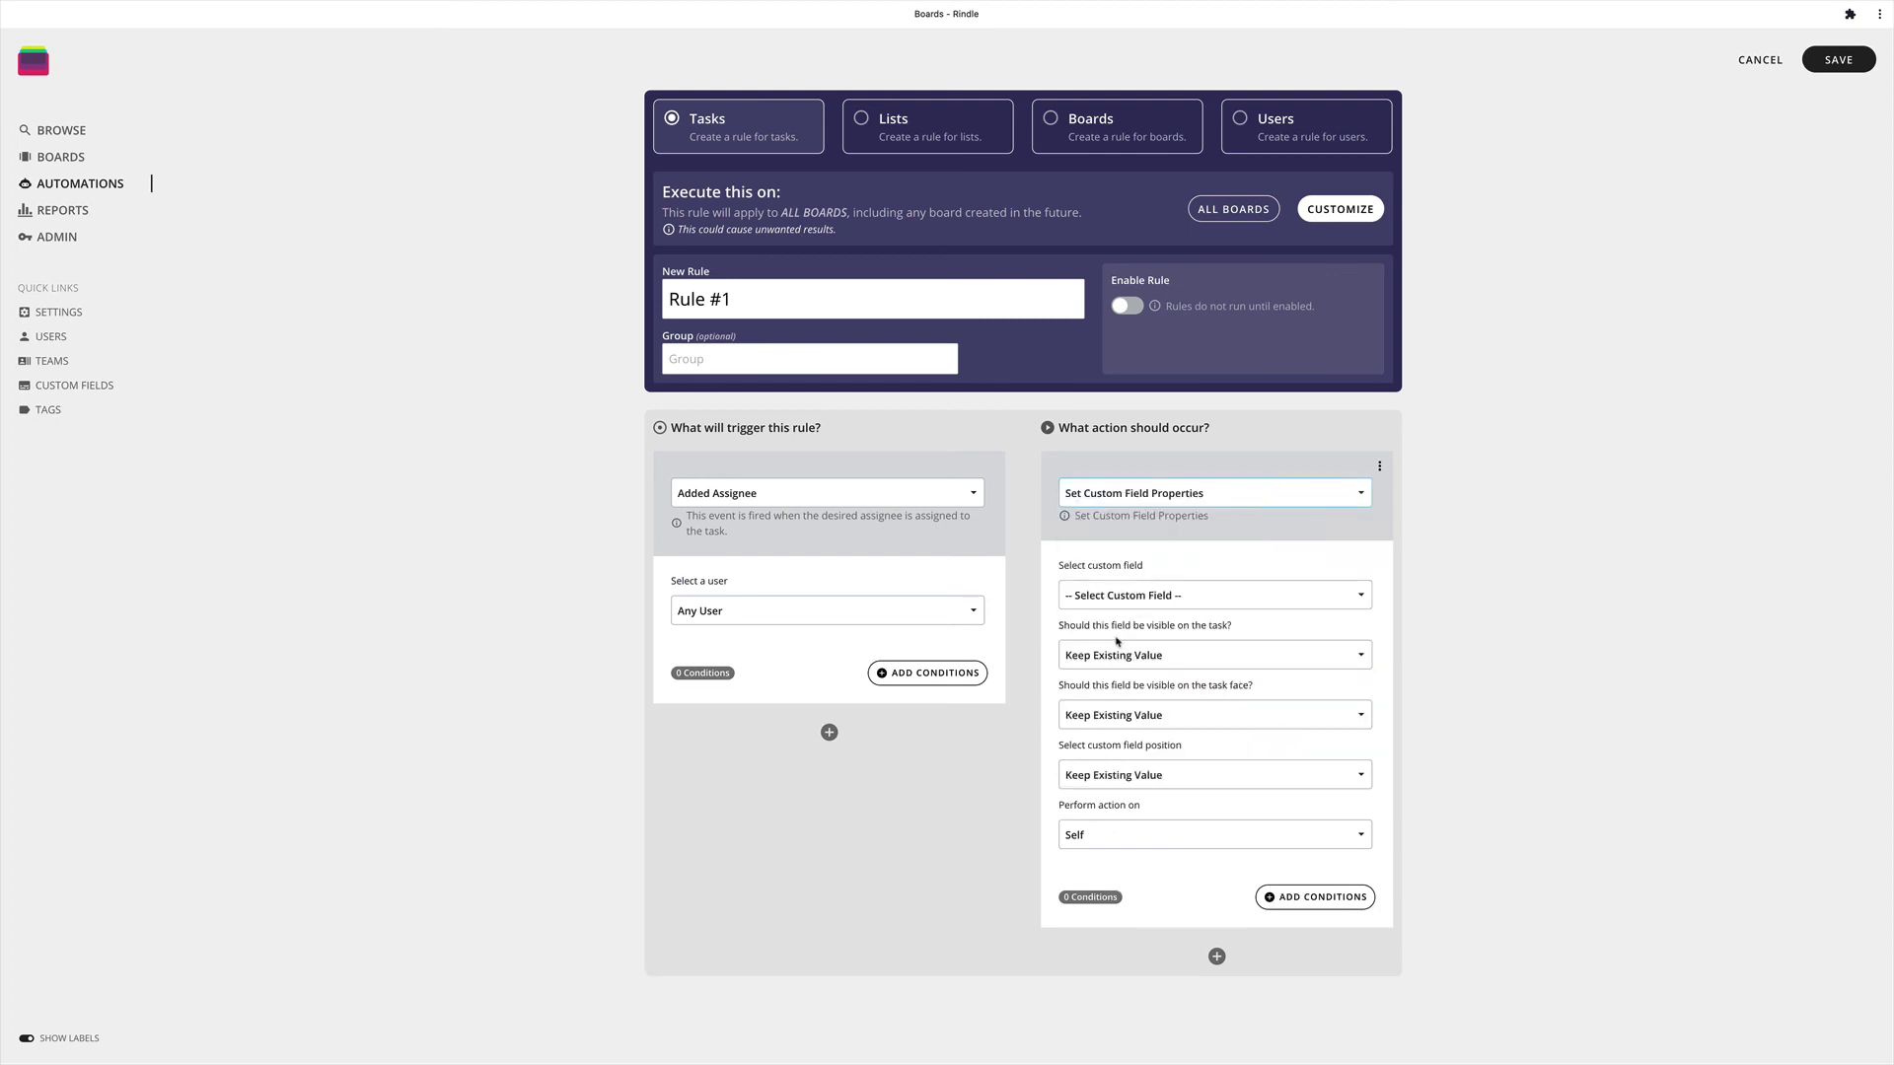
pyautogui.click(1105, 595)
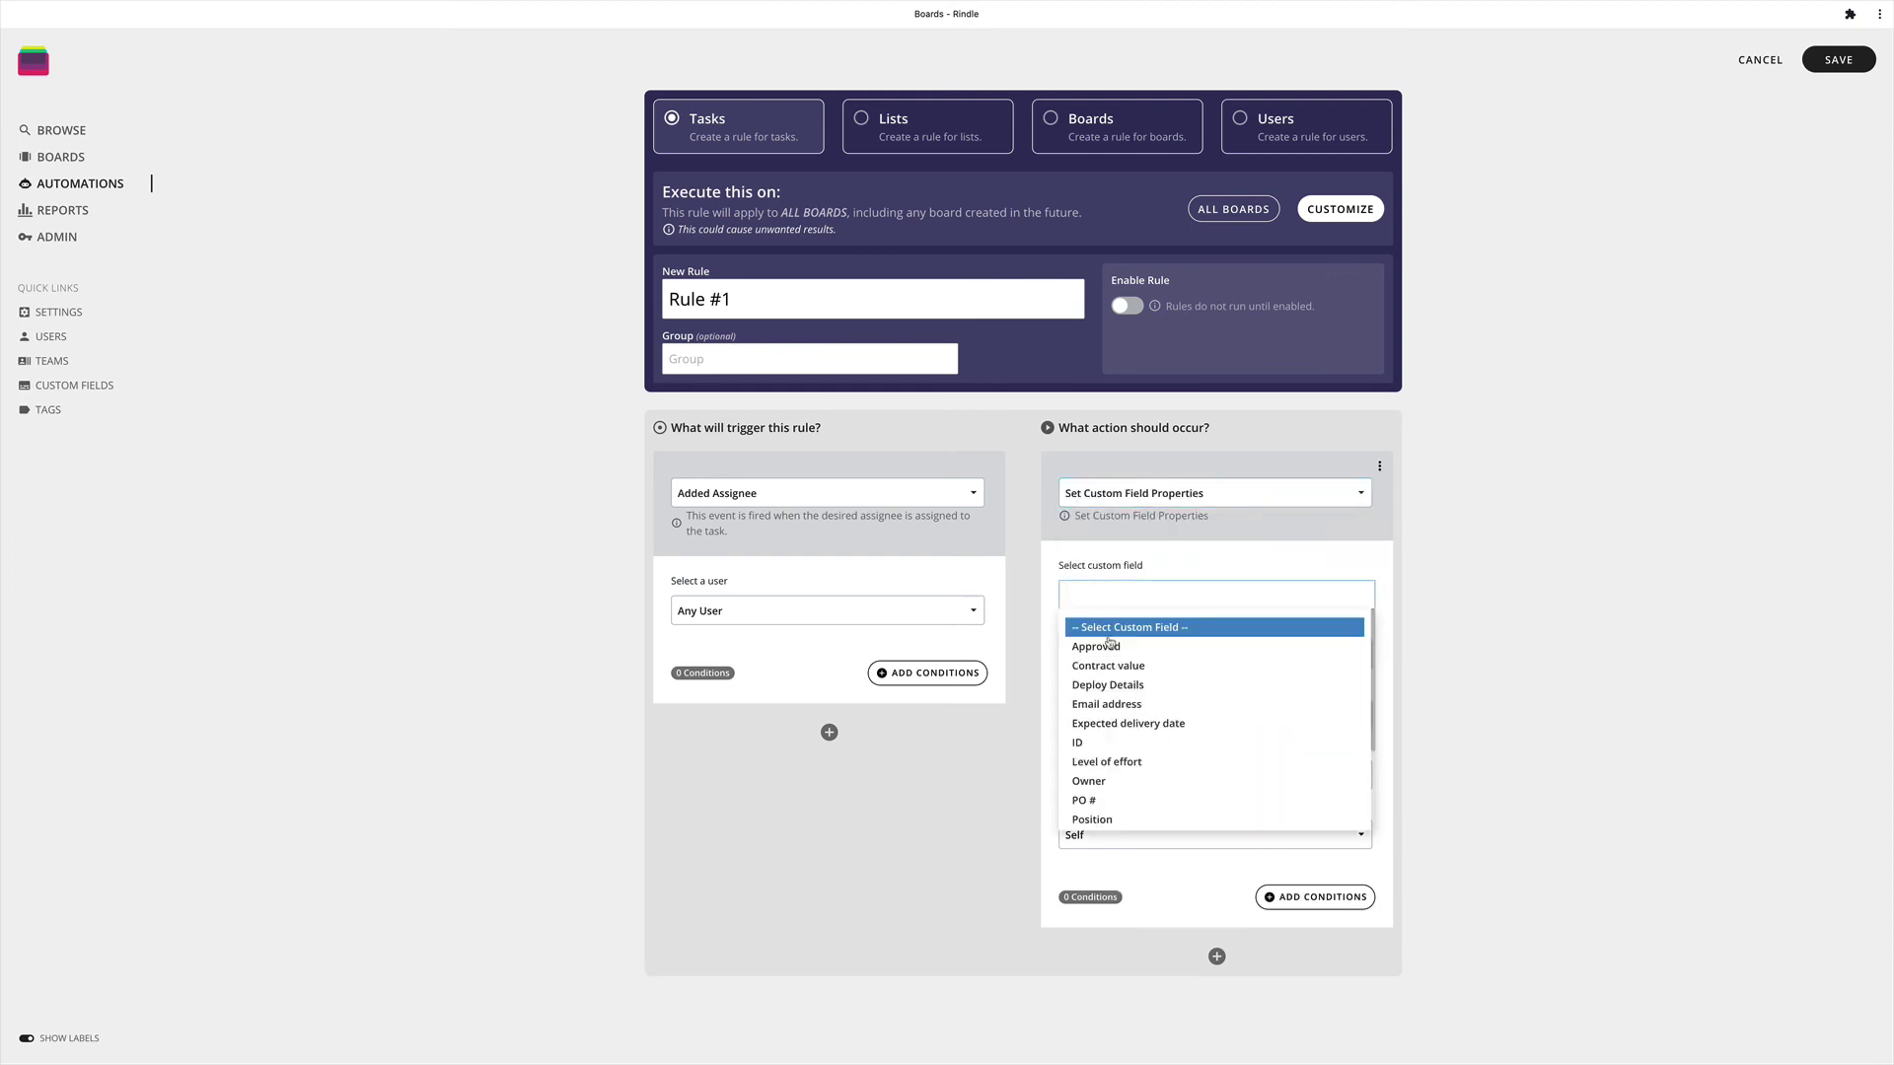
pyautogui.click(1110, 674)
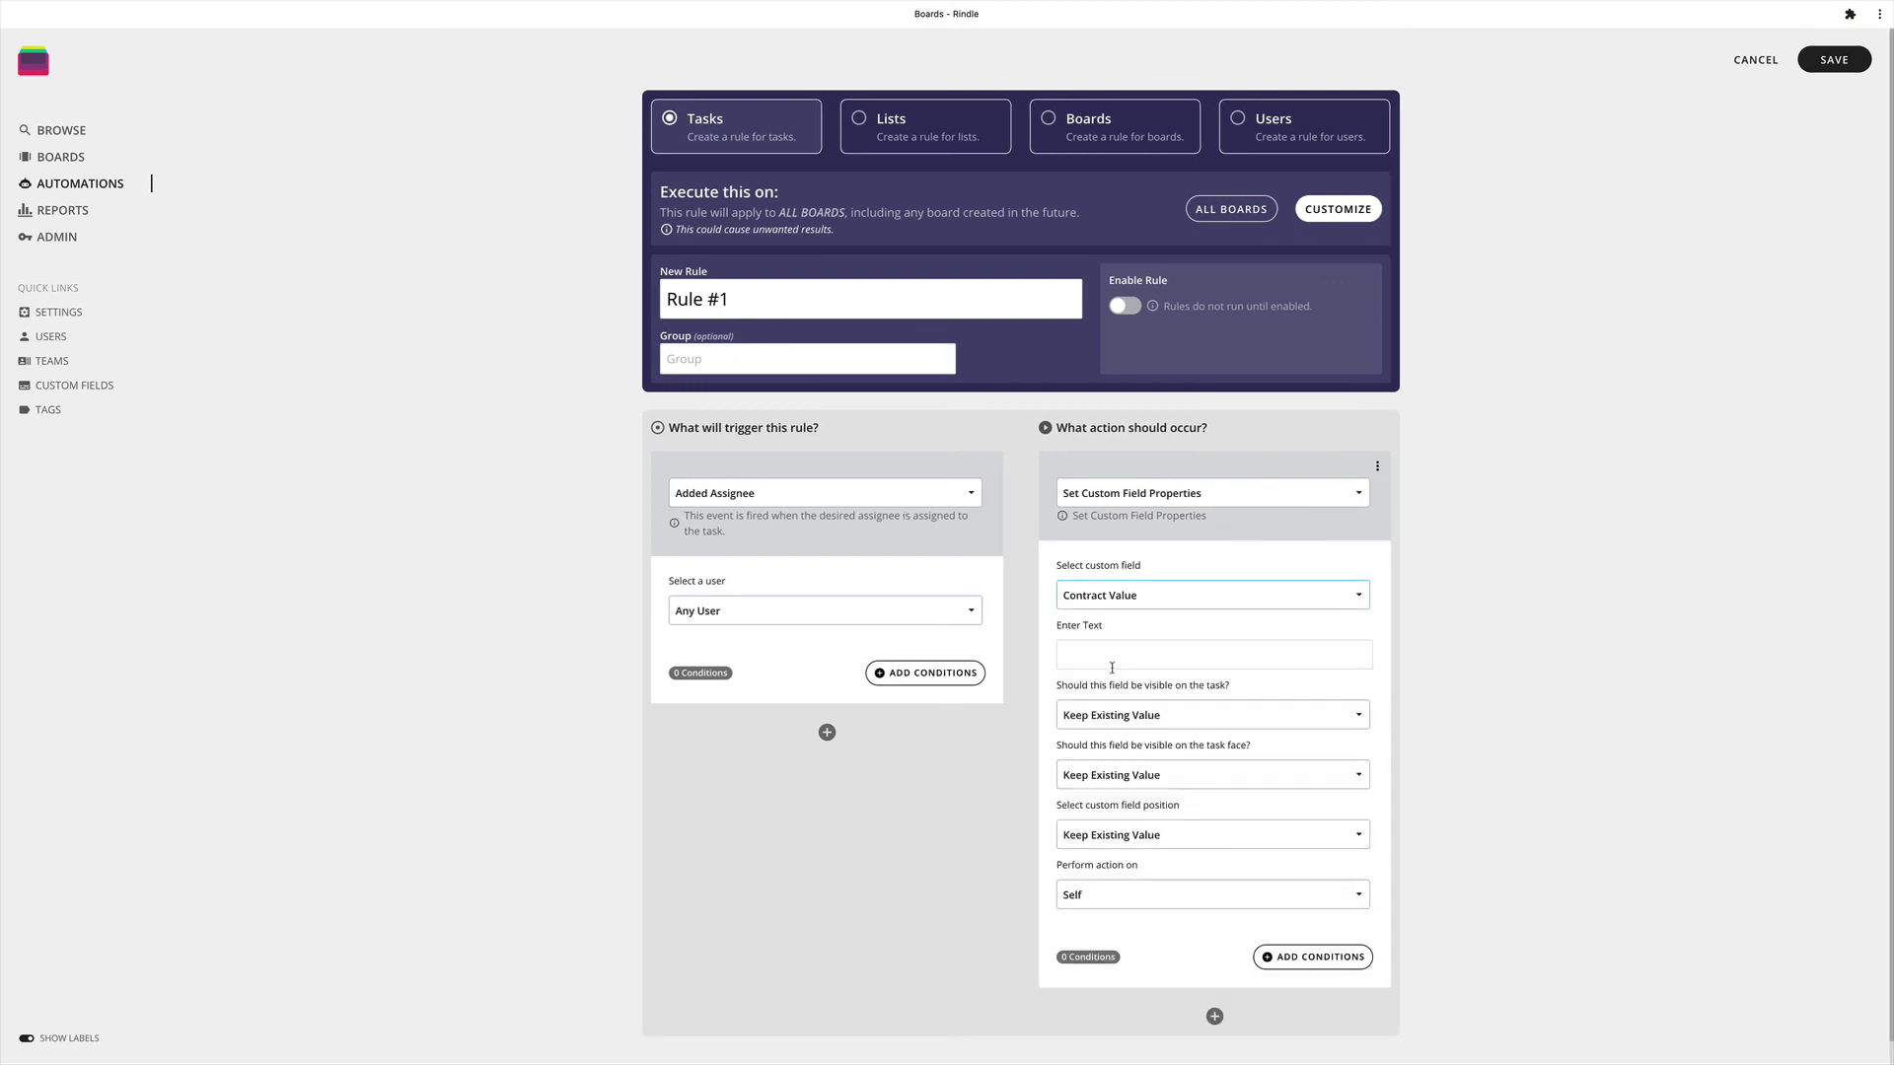
pyautogui.click(1089, 646)
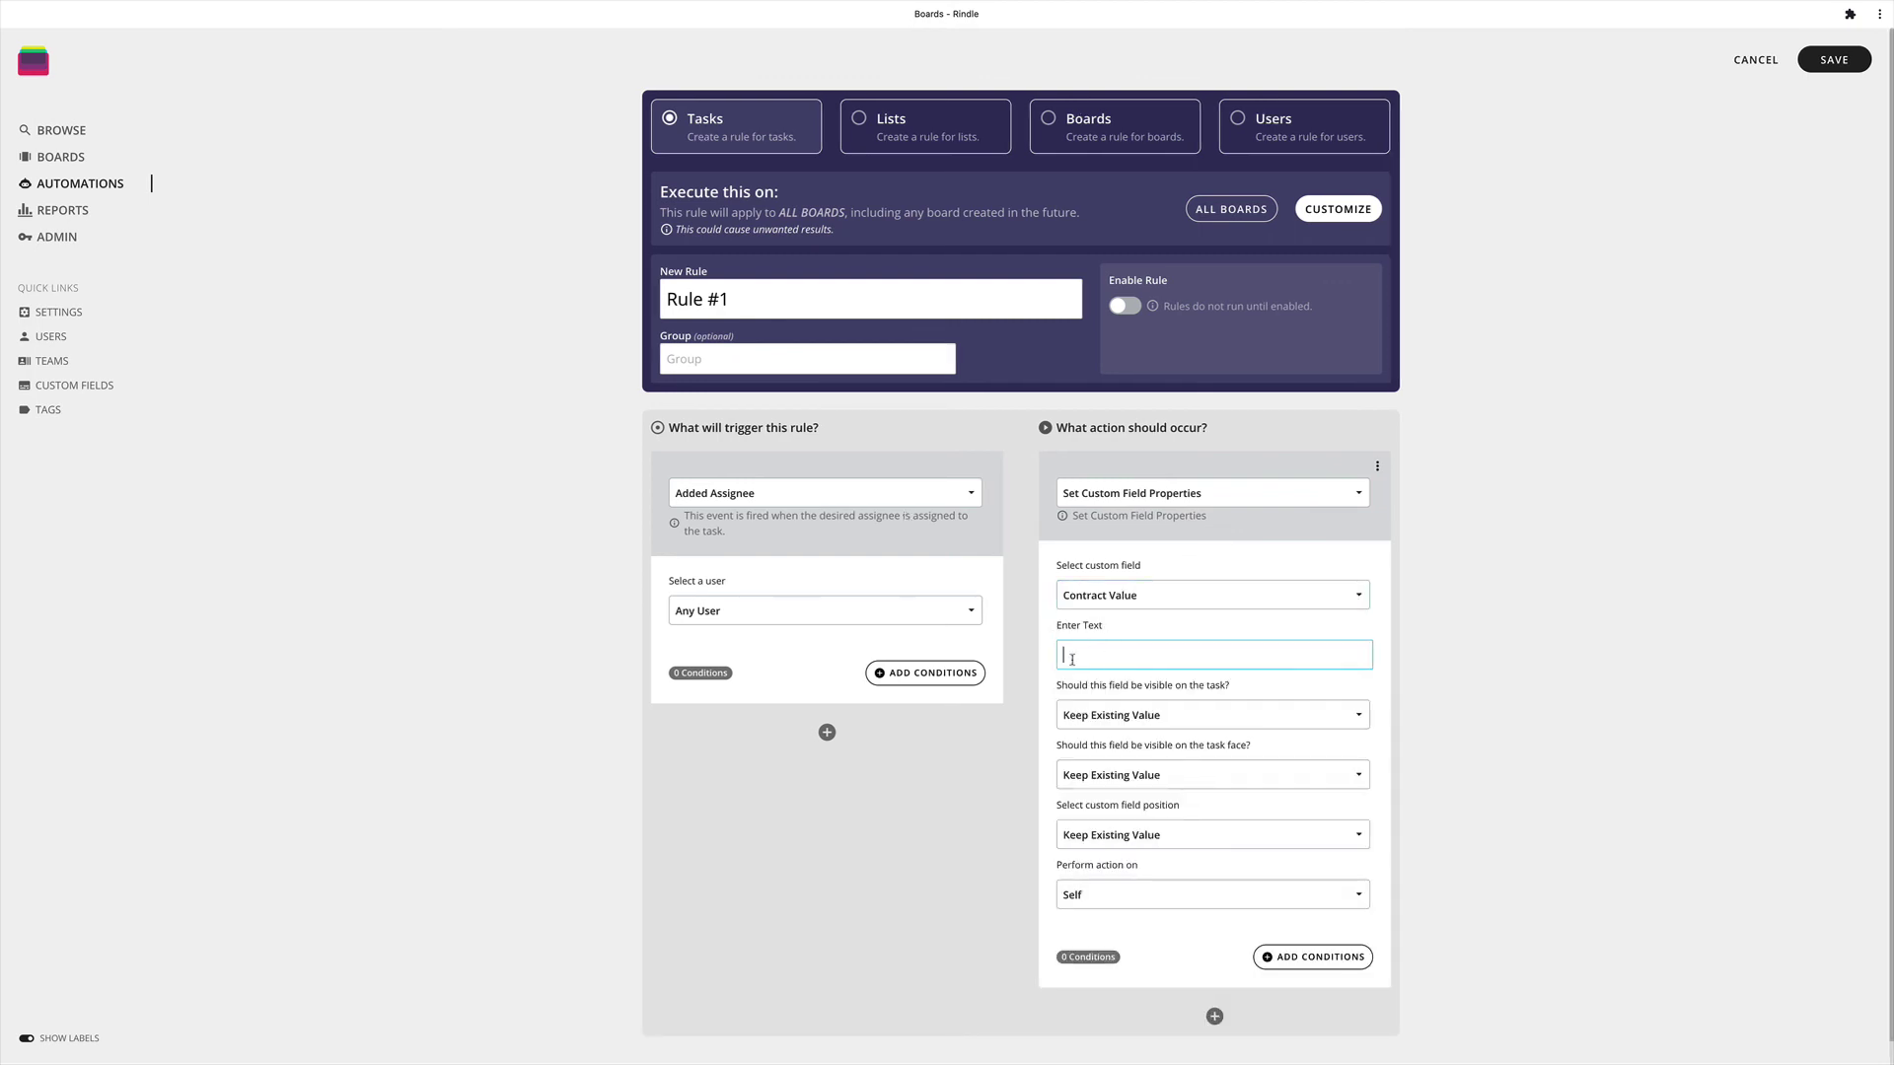